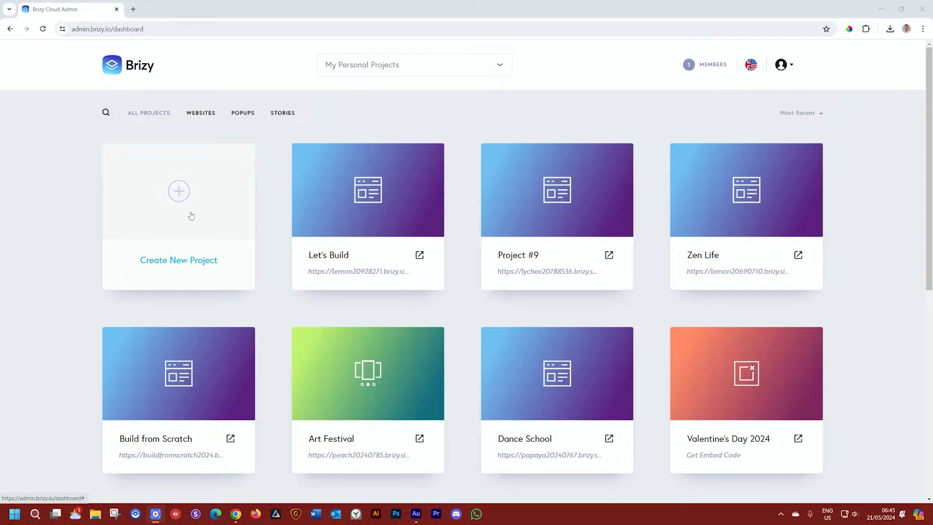
Step: Start a new Website & Landing Page project and open its blank page in the editor
left_click(181, 199)
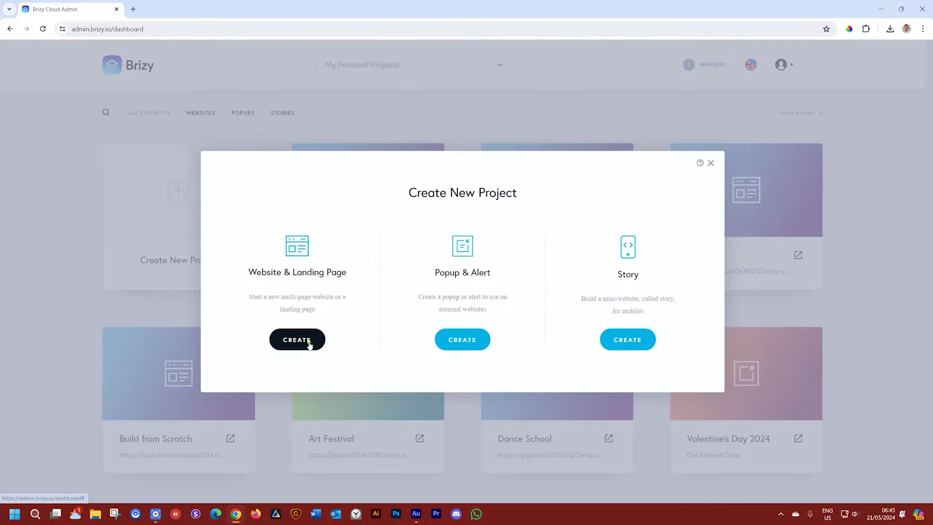
left_click(301, 341)
left_click(302, 342)
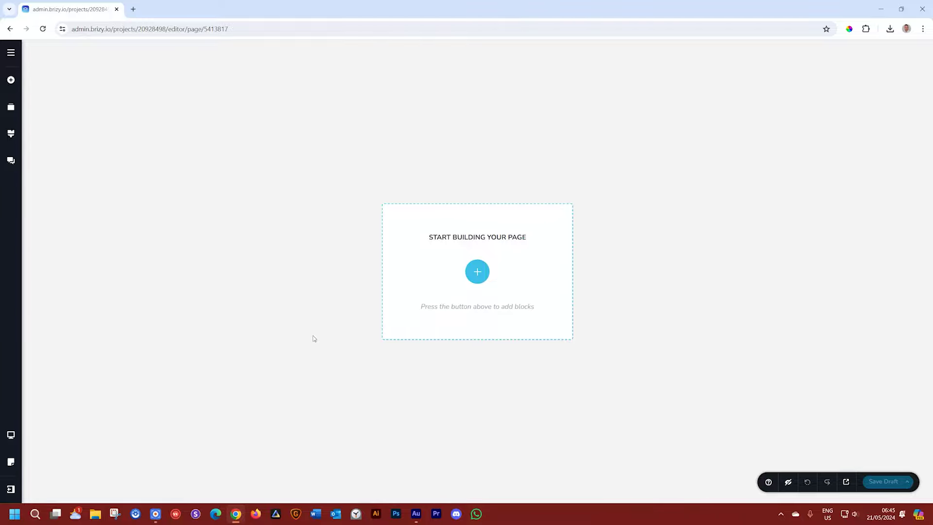
Step: Import the Cleanorz One Page layout, replacing the global styling with the layout's styles
left_click(477, 272)
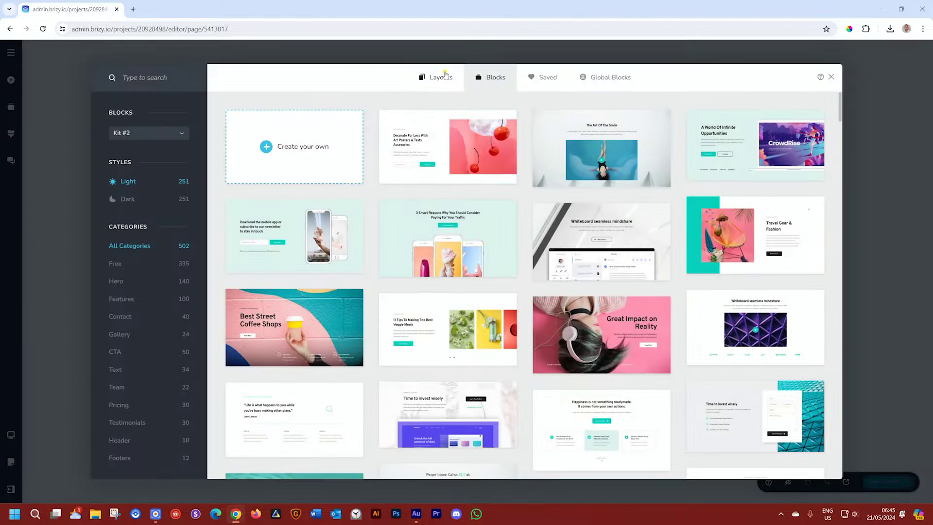
left_click(446, 75)
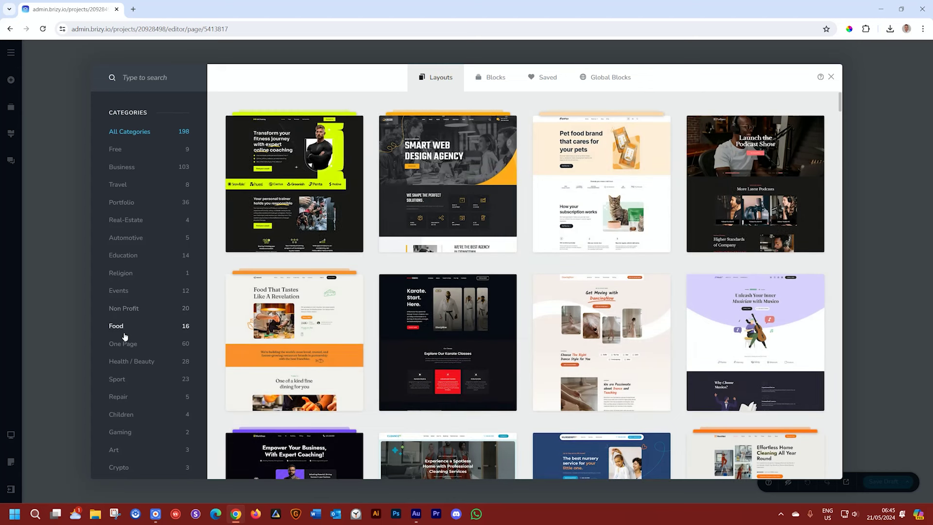
left_click(124, 343)
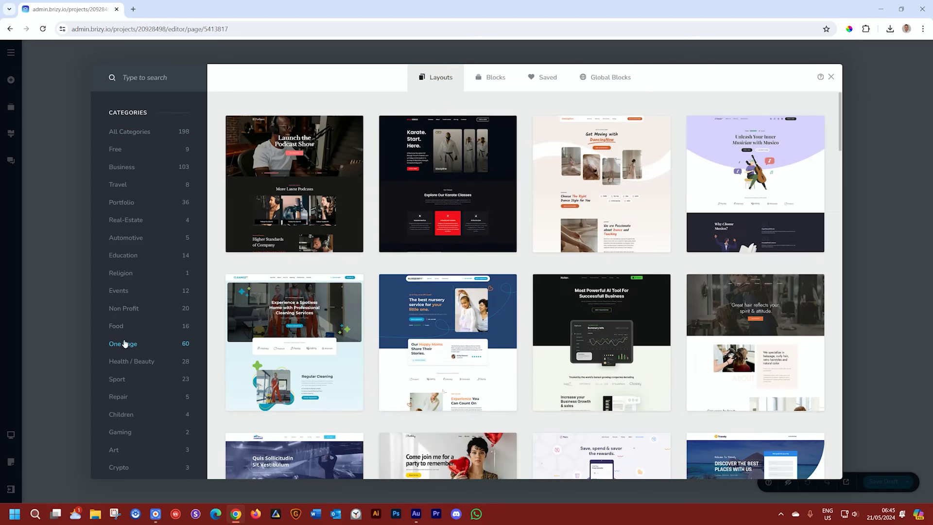
left_click(306, 342)
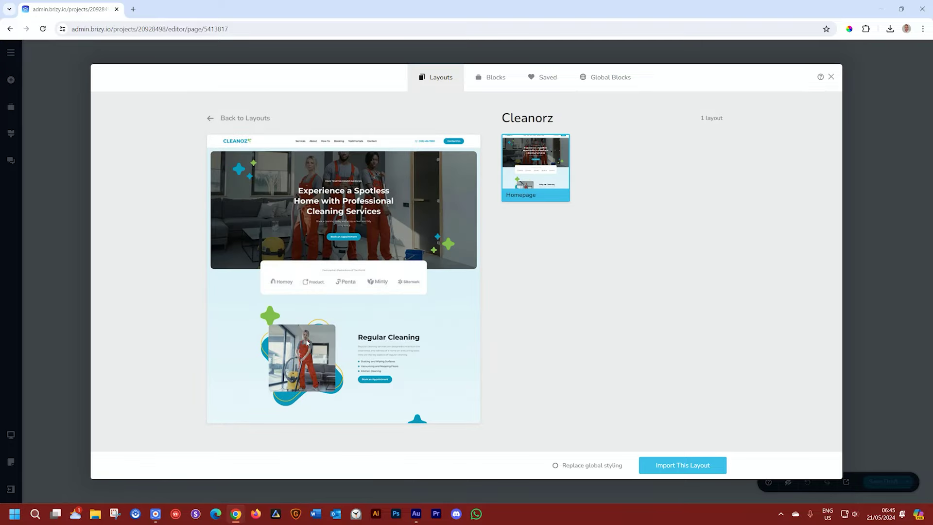
left_click(555, 466)
left_click(678, 465)
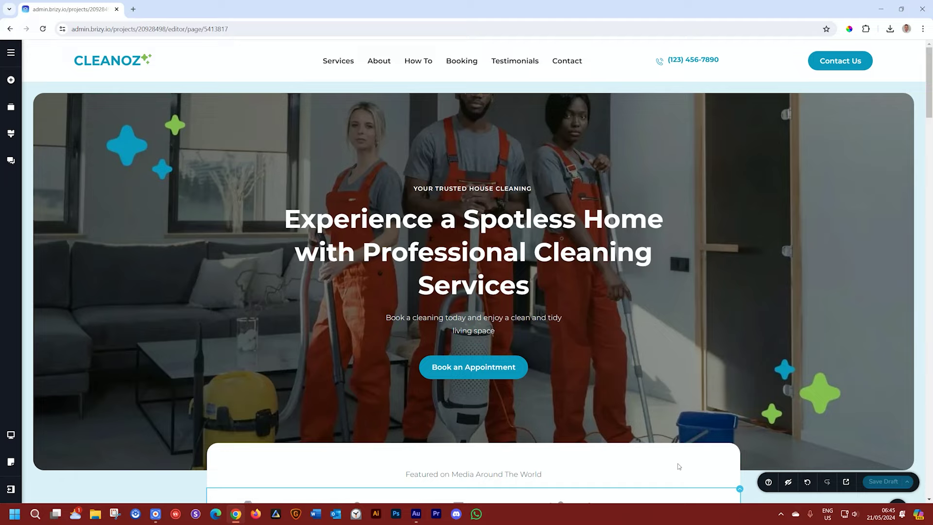
Step: Place a Login element with Email and Password fields above the hero section
left_click(10, 80)
scroll(131, 242, "down", 5)
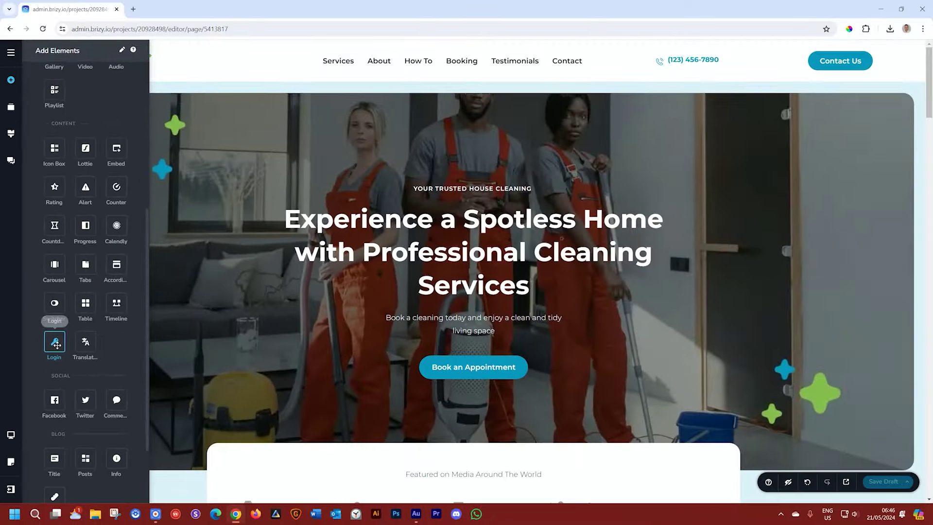
left_click_drag(123, 238, 464, 79)
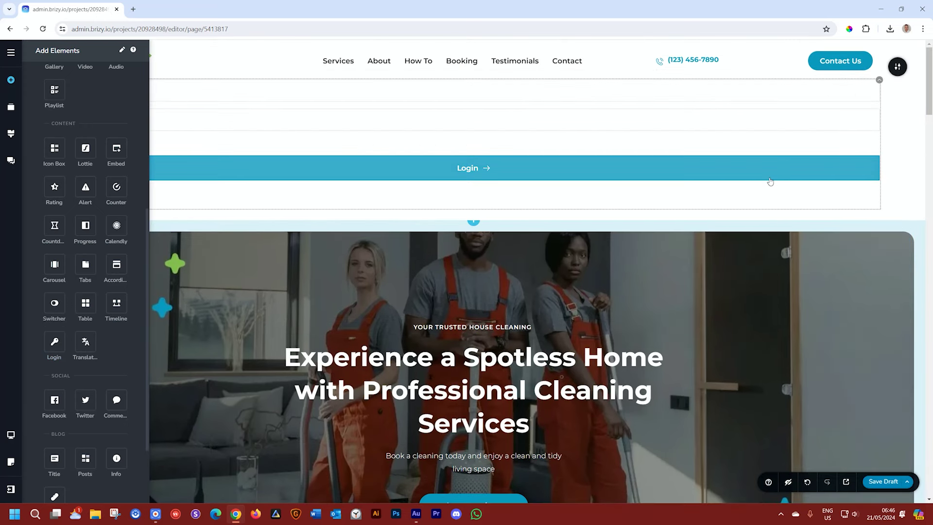
left_click(894, 148)
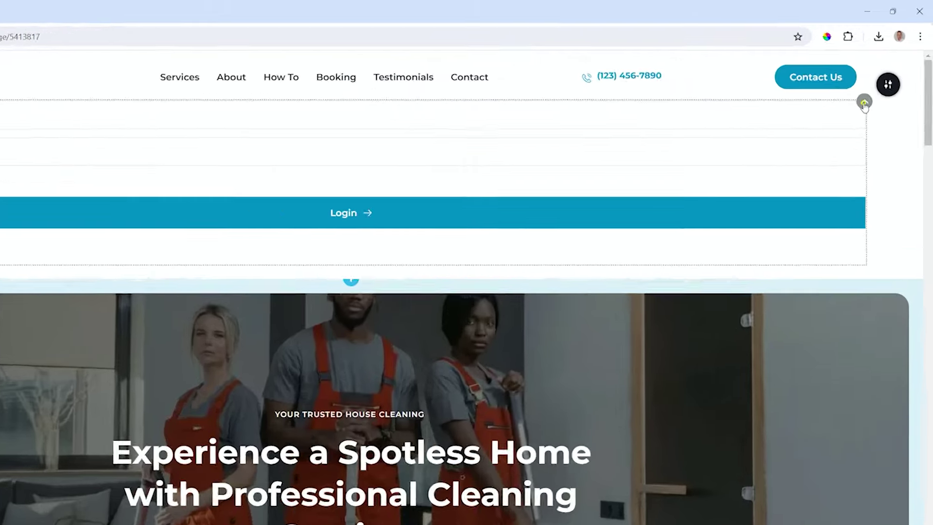
left_click(878, 81)
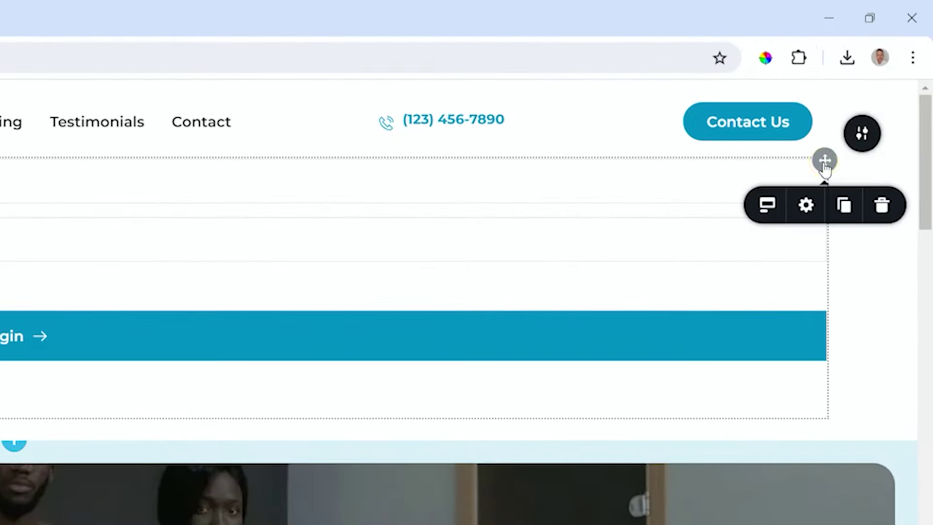
left_click(770, 208)
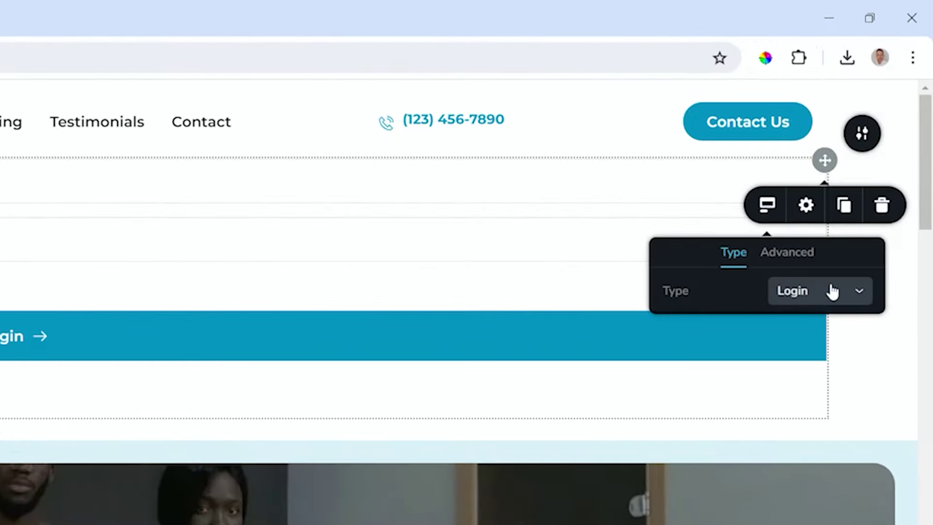
left_click(842, 293)
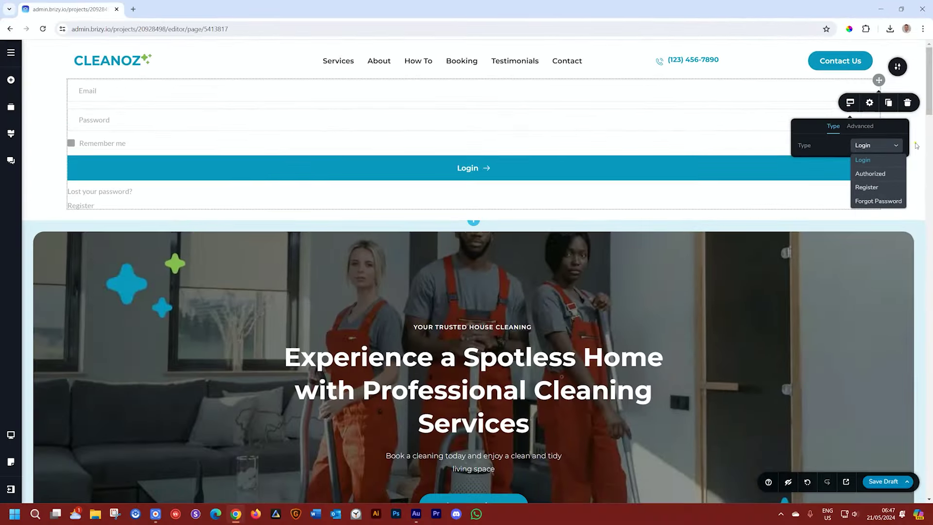
left_click(915, 145)
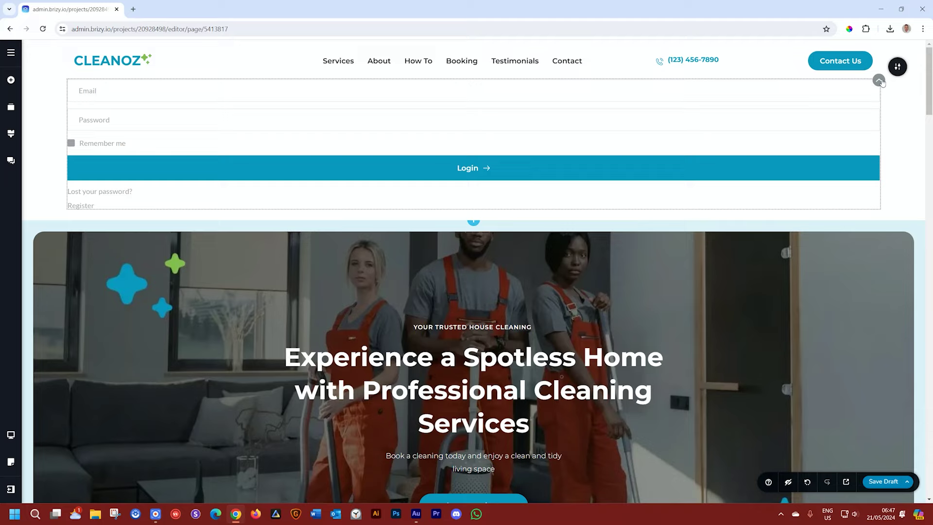
Step: Delete the top login block and relabel the header Contact Us button 'Login'
left_click(880, 82)
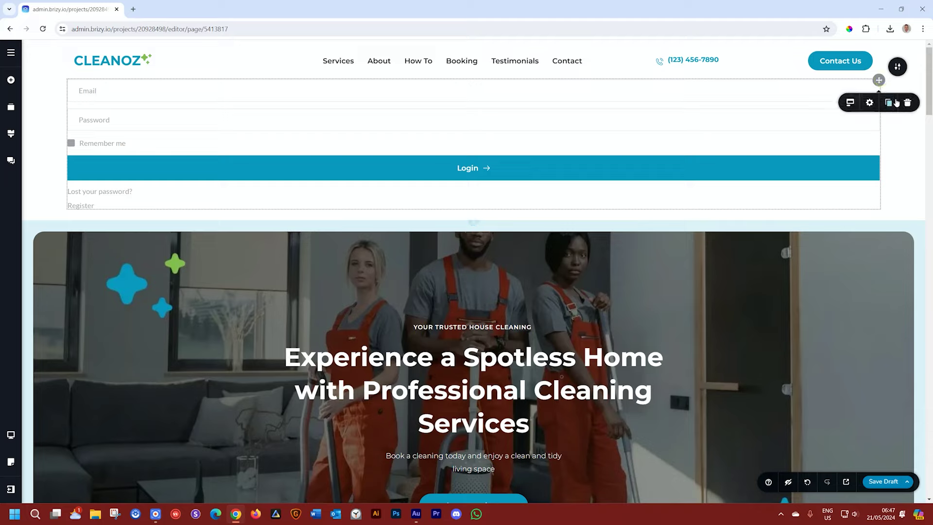
left_click(907, 104)
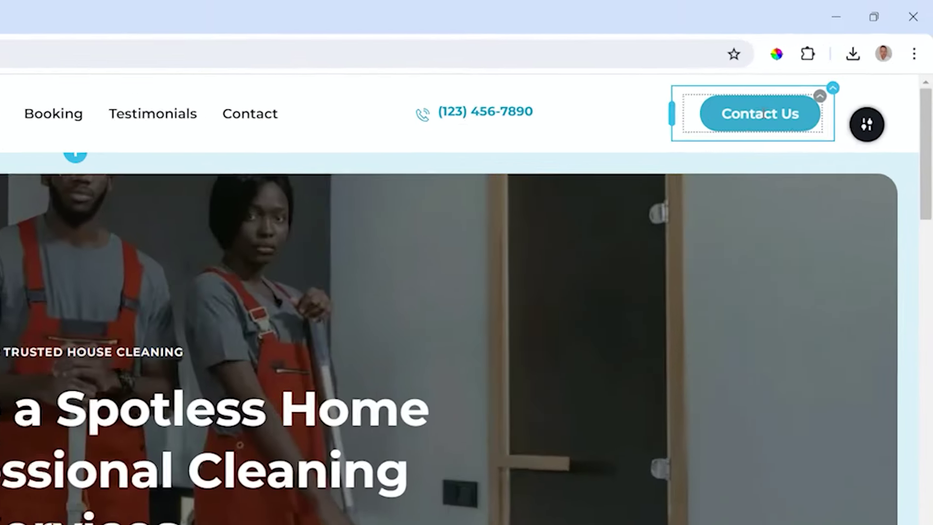
left_click(842, 60)
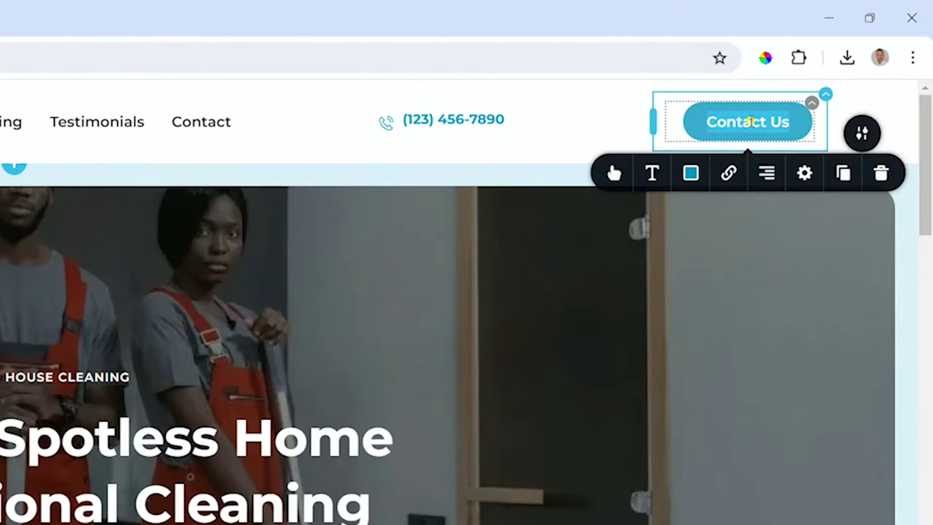
type("Login")
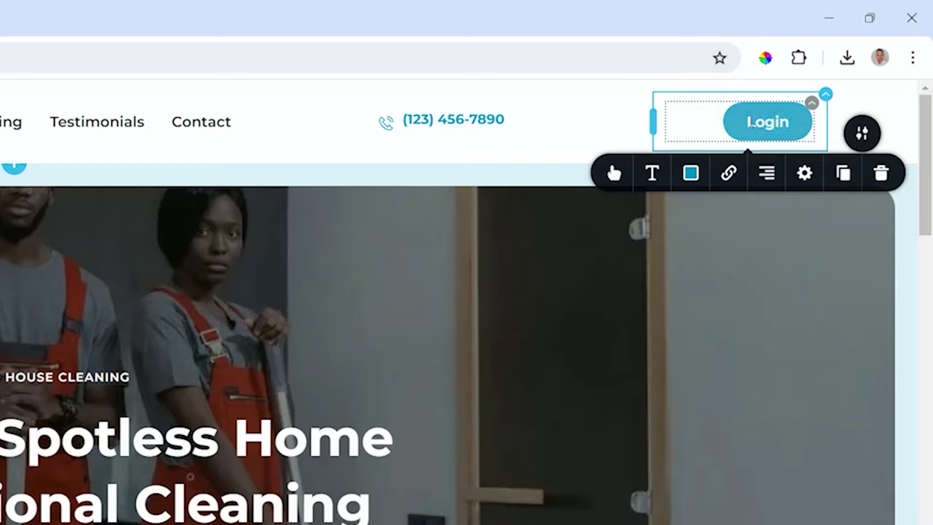
Step: Link the Login button to a new blank popup and open it for editing
left_click(728, 175)
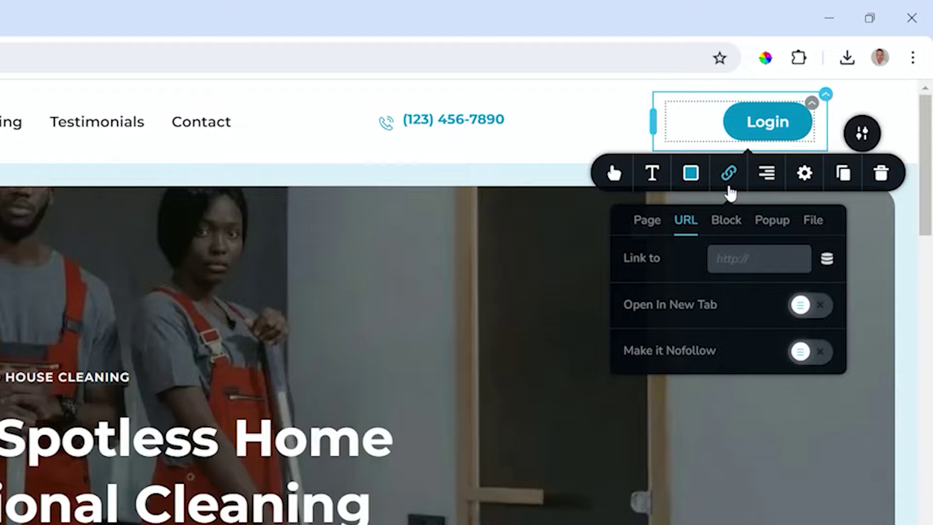
left_click(764, 217)
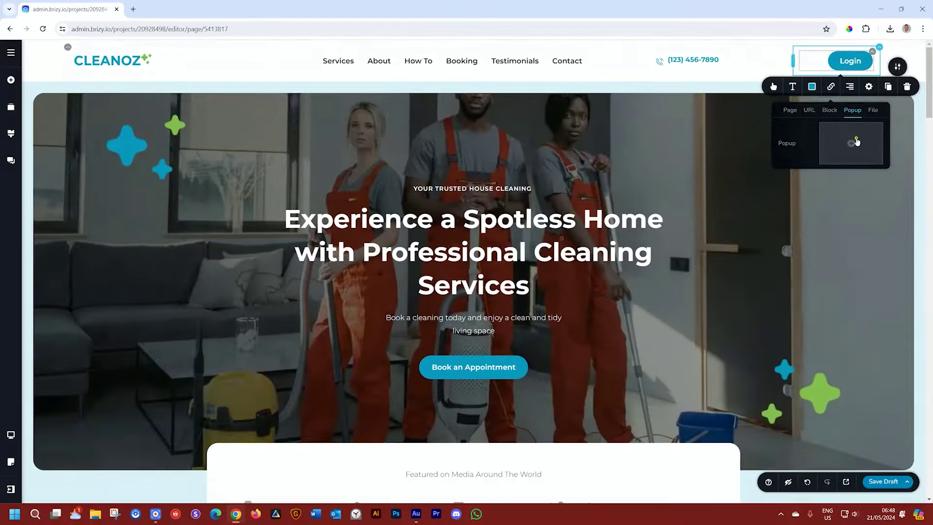
left_click(779, 282)
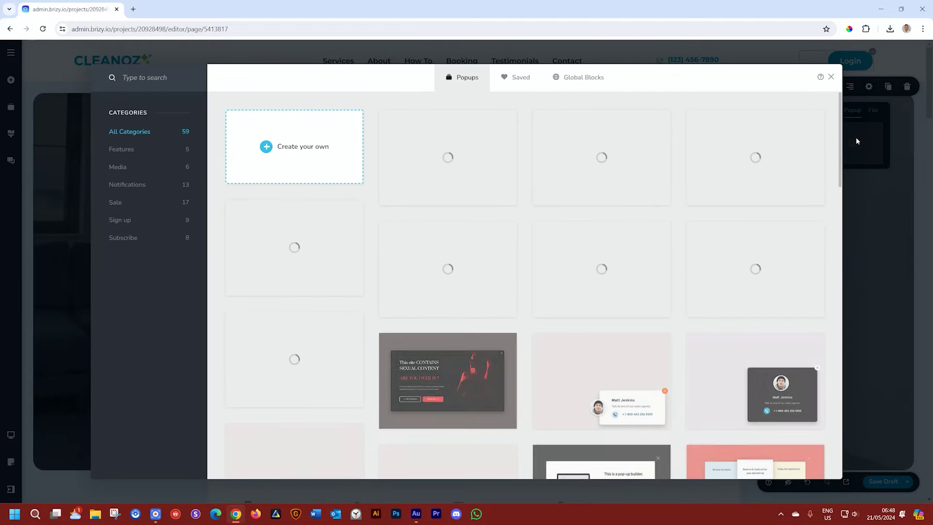
left_click(304, 148)
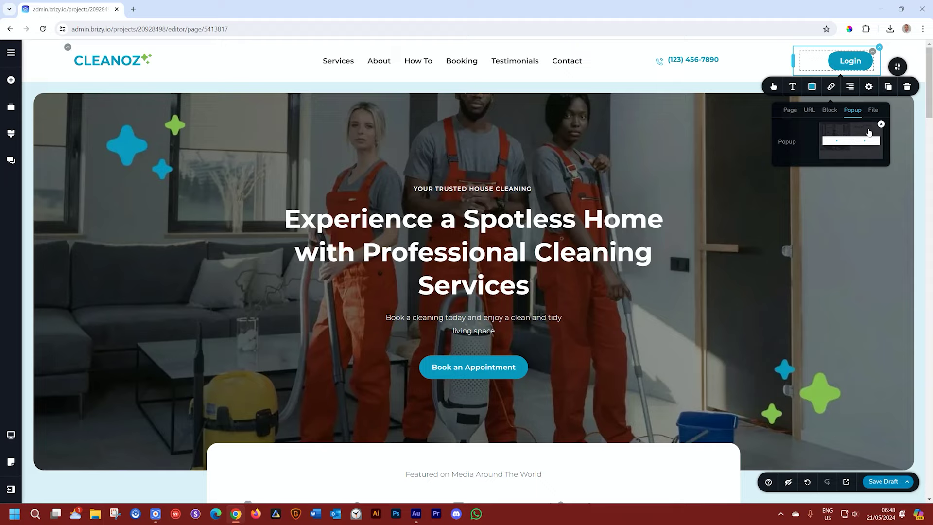
left_click(858, 142)
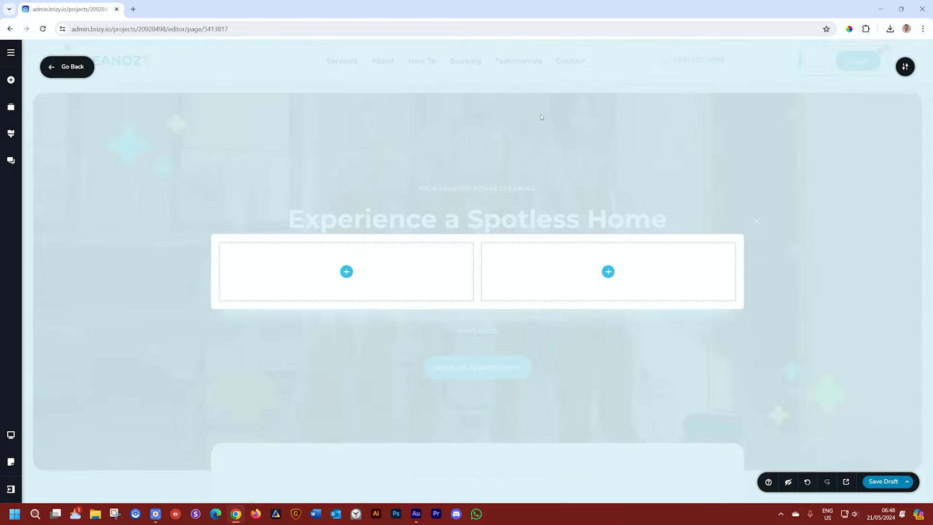
Step: Delete the popup's left column and place a Login form in the remaining column
right_click(404, 268)
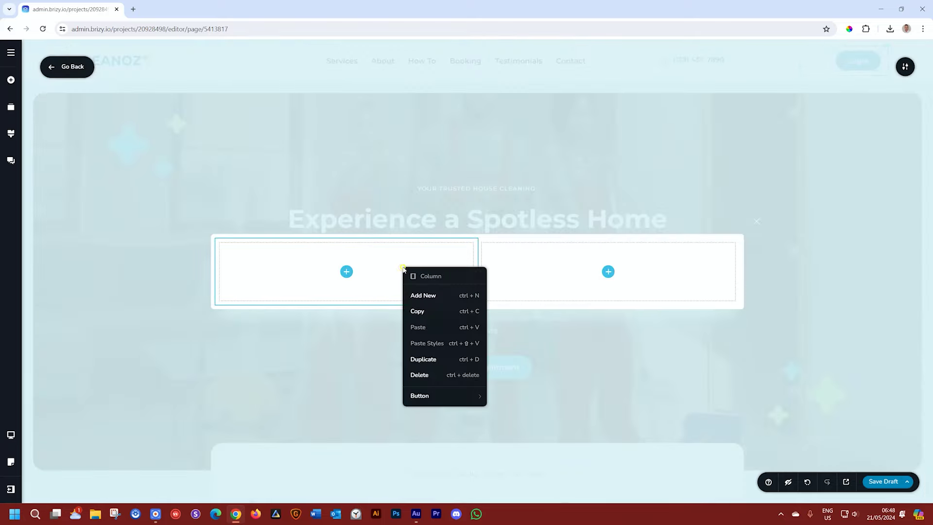
left_click(419, 375)
left_click(476, 271)
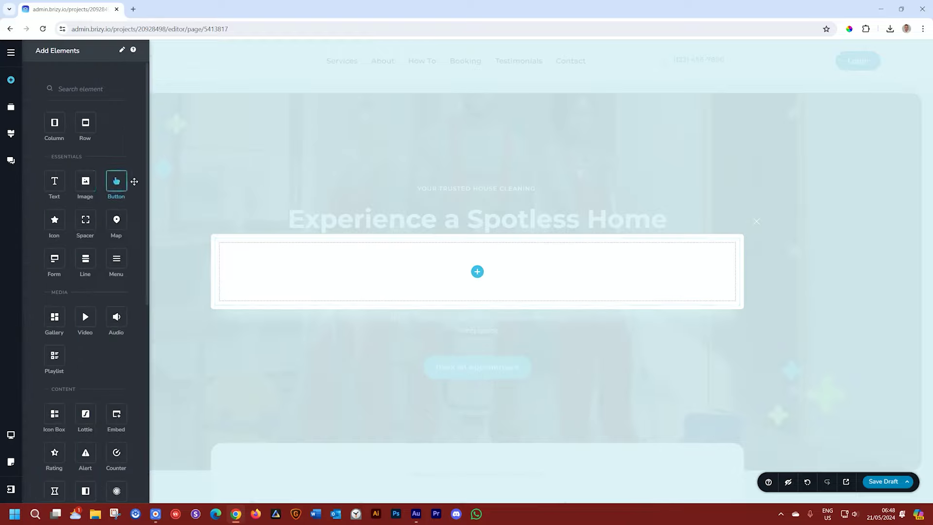
scroll(142, 287, "down", 5)
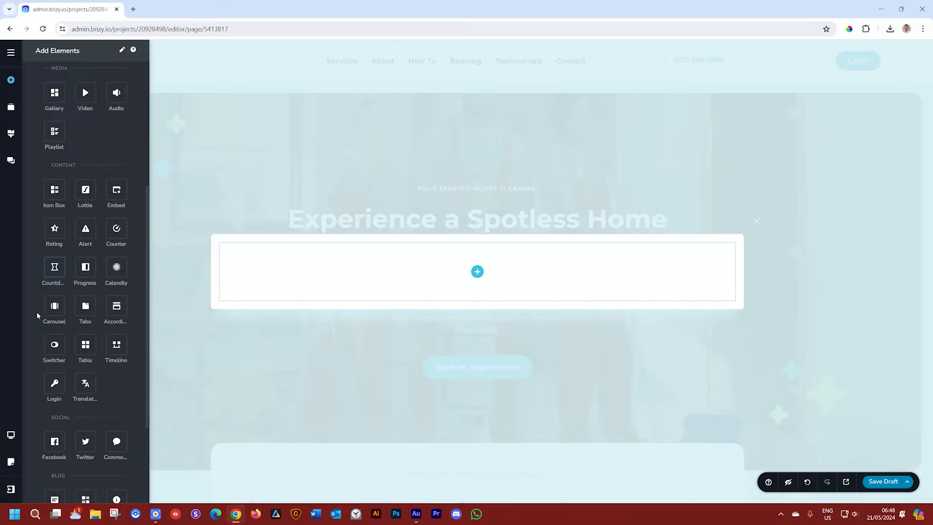
left_click_drag(54, 383, 481, 271)
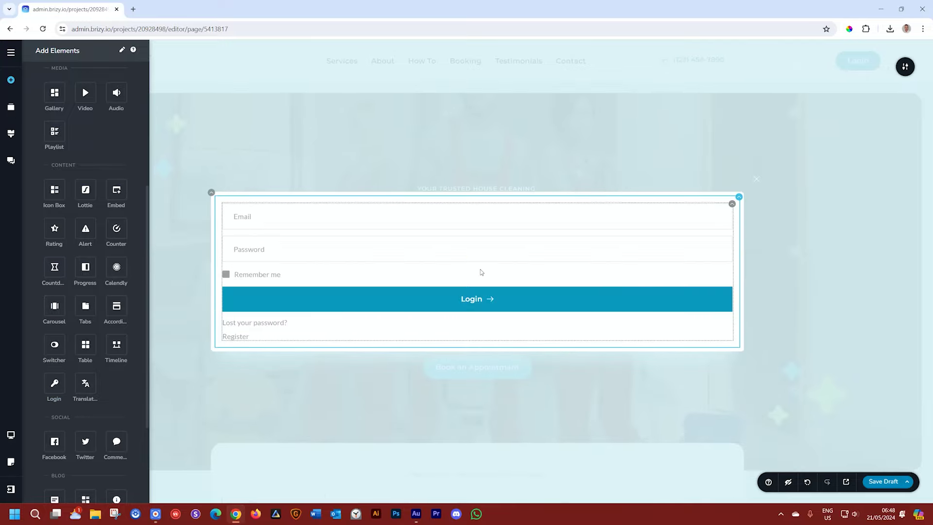
left_click(830, 161)
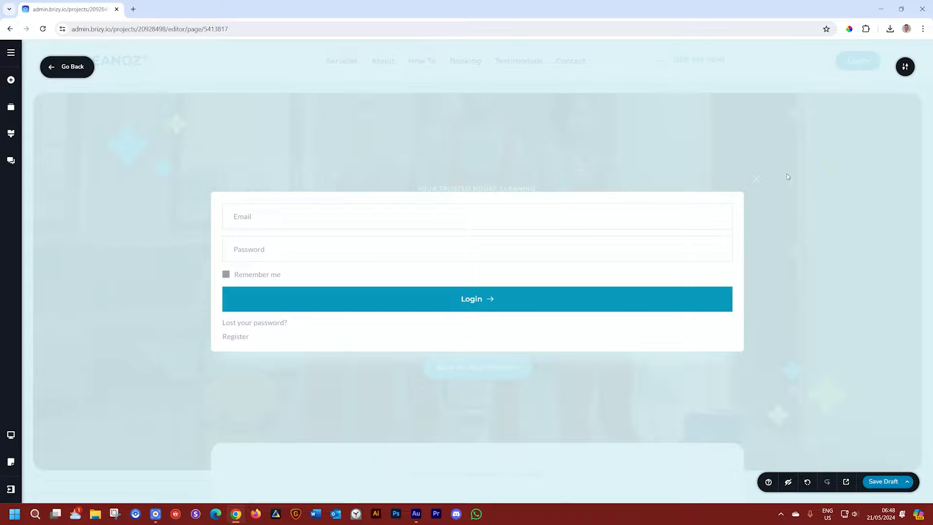
Step: Colour the popup's close icon dark
left_click(757, 180)
left_click(737, 199)
left_click(745, 314)
left_click(852, 274)
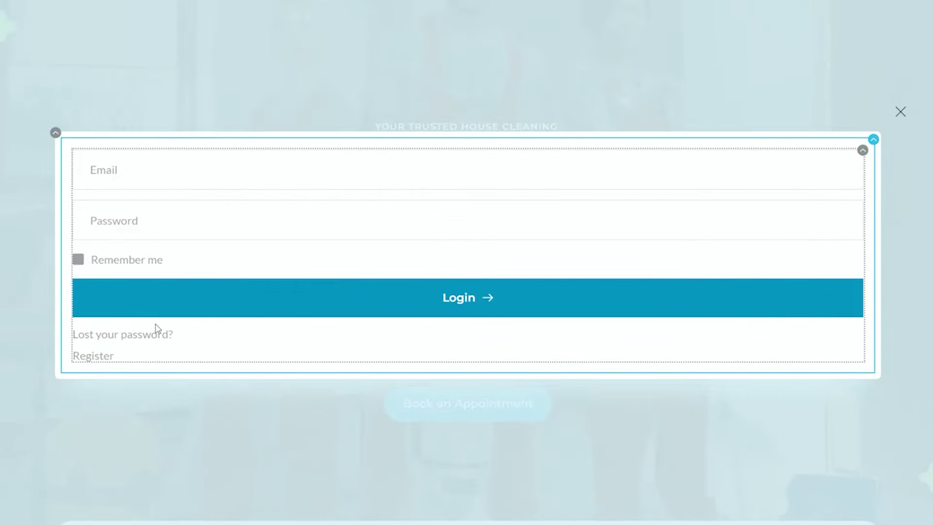
Step: Switch the login form's Type to Register, then set it back to Login
left_click(863, 152)
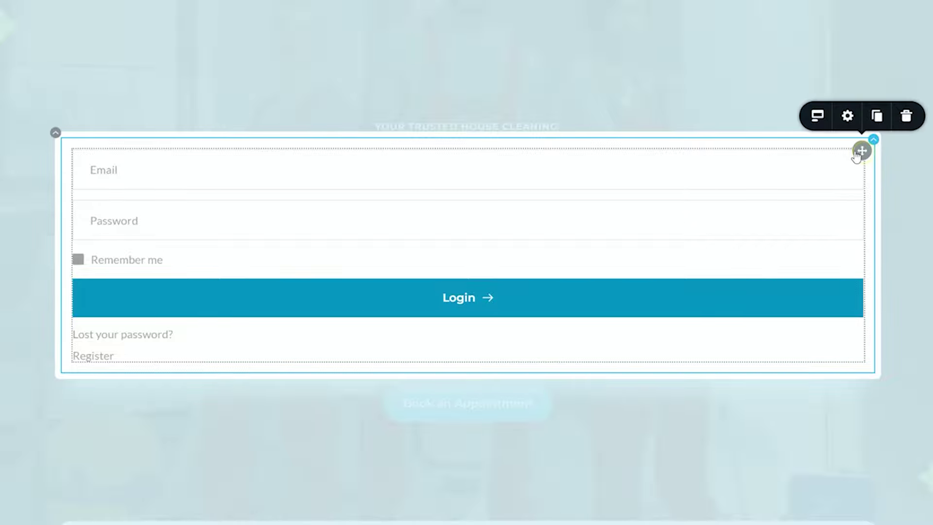
left_click(817, 116)
left_click(833, 84)
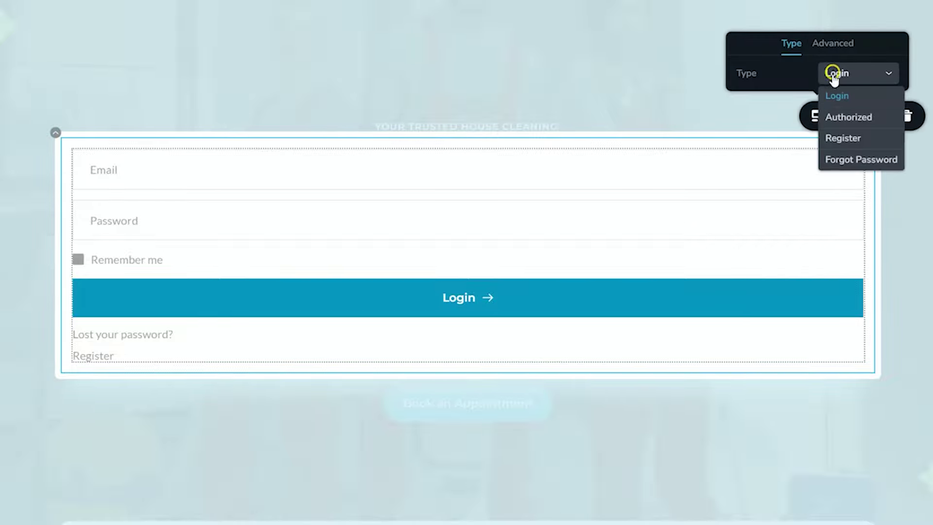
left_click(844, 139)
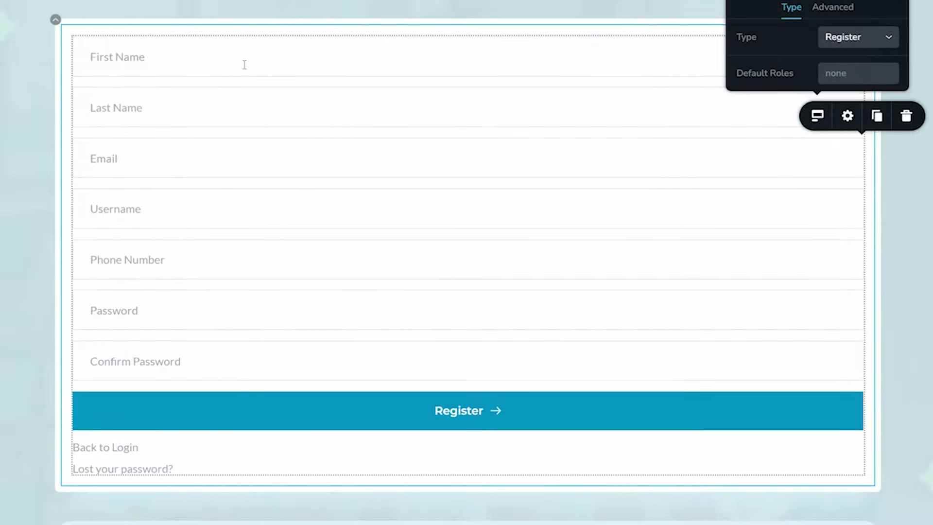
left_click(888, 37)
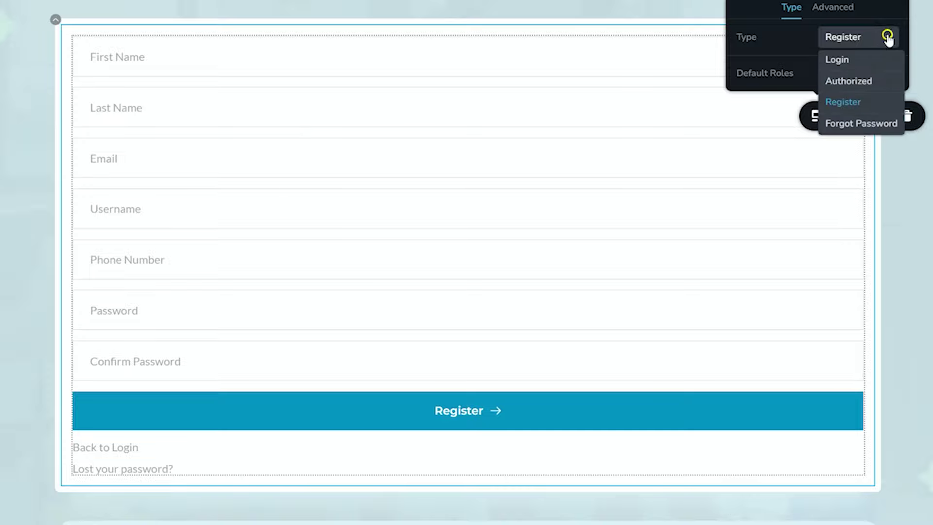
left_click(855, 57)
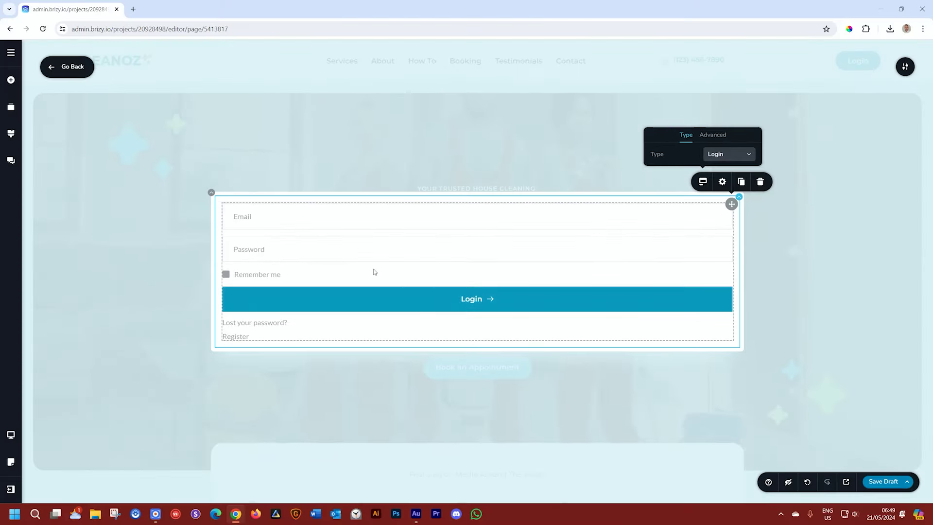
Step: Deselect the form and publish the page from the Save Draft menu
left_click(792, 202)
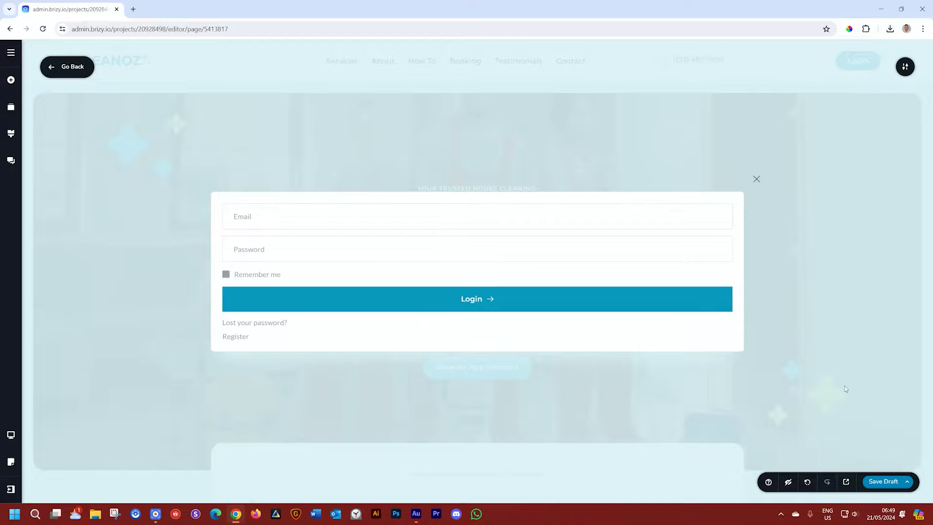
left_click(903, 483)
left_click(884, 455)
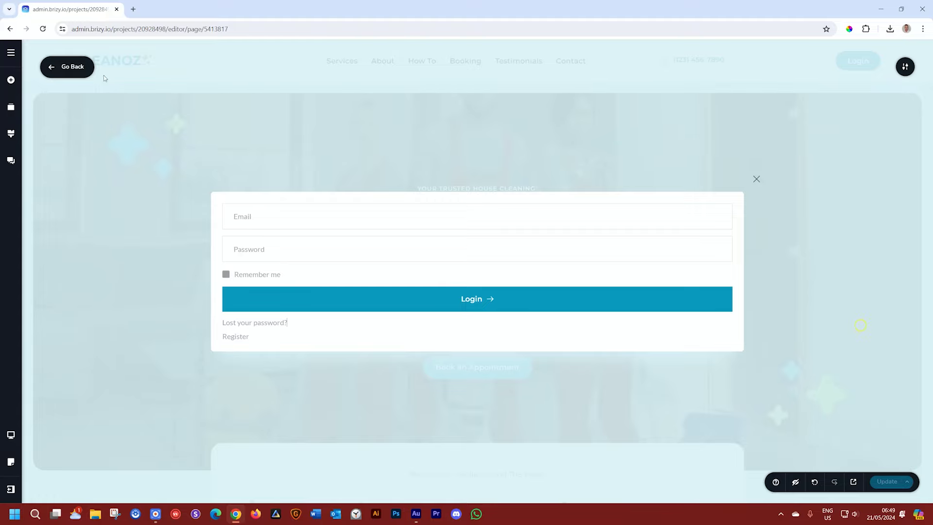
Step: Change the header button to 'Login / Register', update the page and preview the live site
left_click(81, 64)
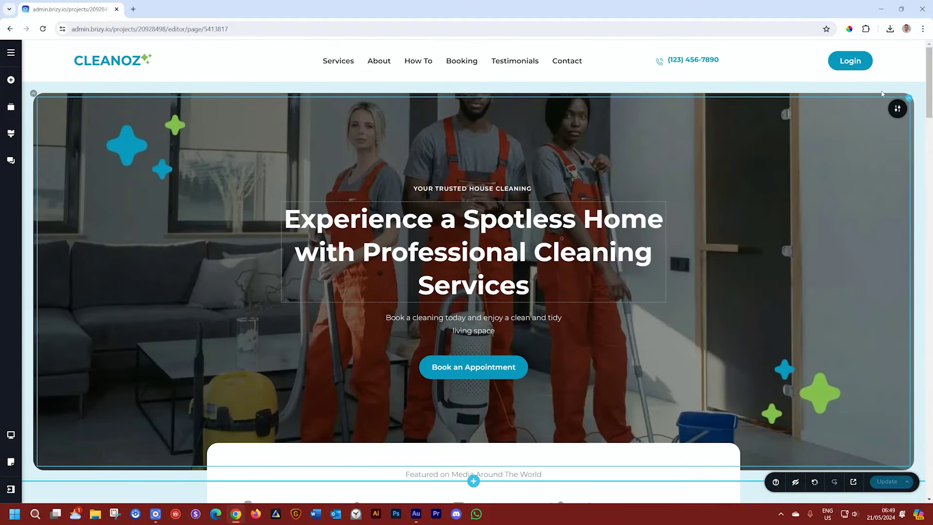
left_click(862, 62)
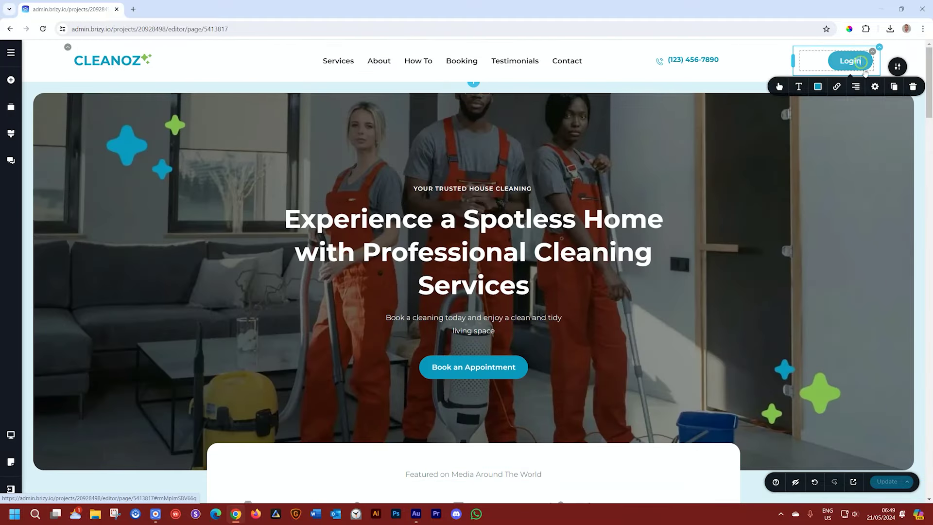
type("/ Register")
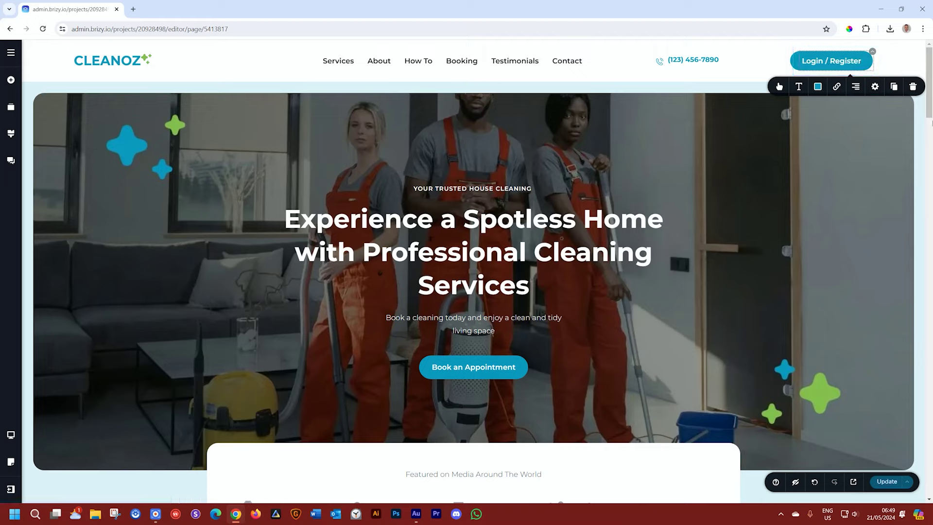
left_click(869, 326)
left_click(888, 482)
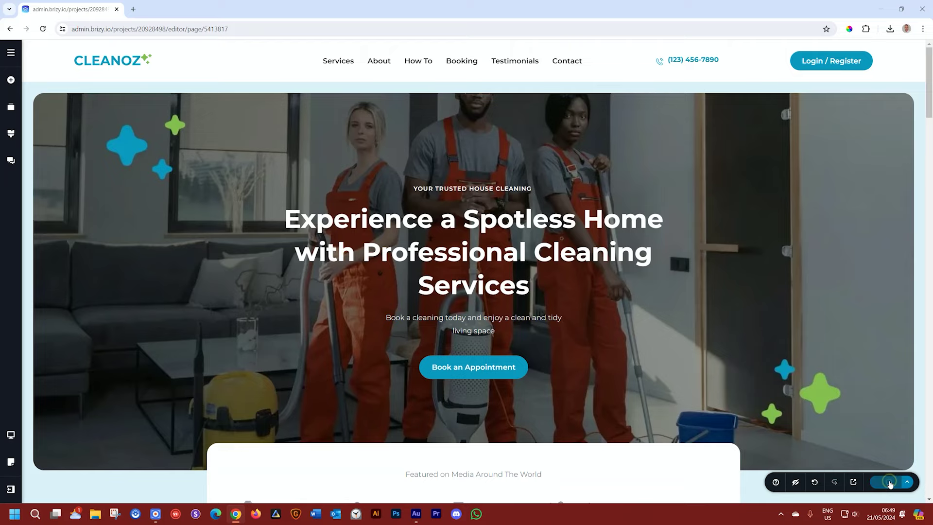
left_click(853, 482)
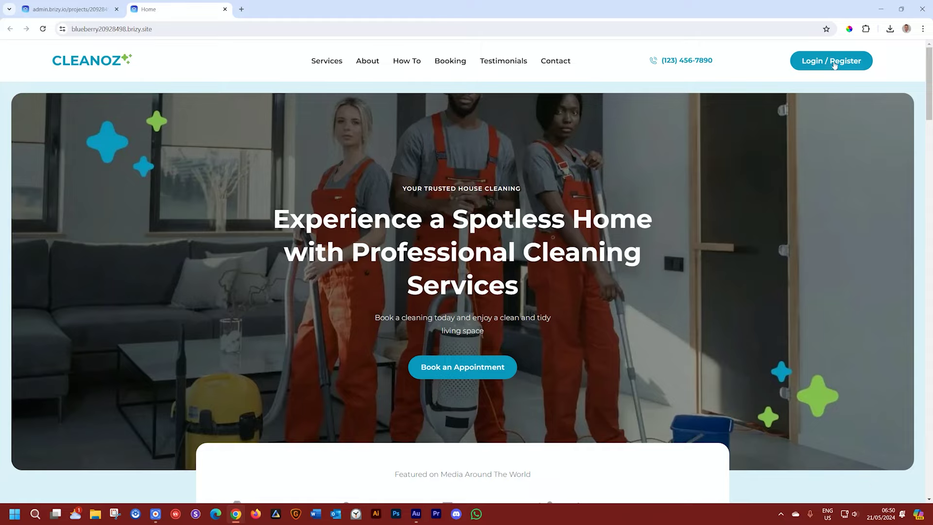
Step: Test the live Login / Register popup and its Register form, then copy the site's URL
left_click(834, 62)
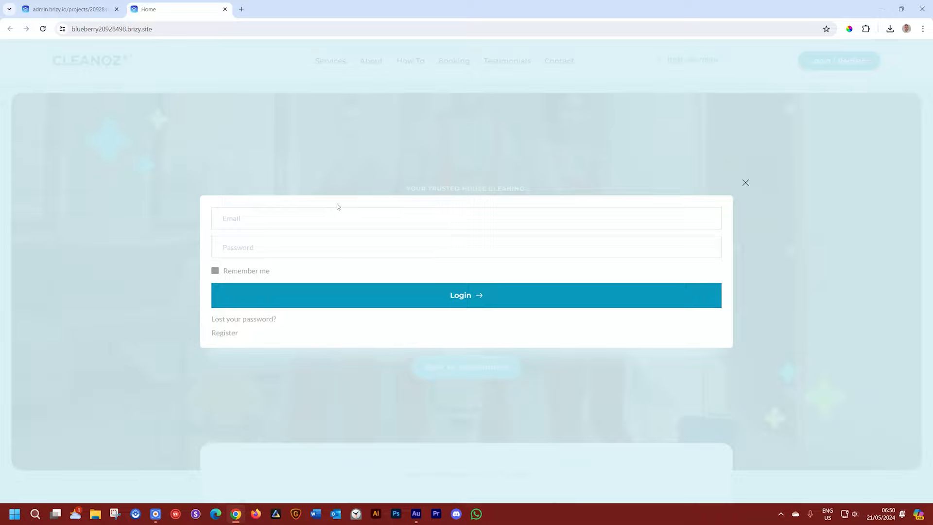
left_click(223, 333)
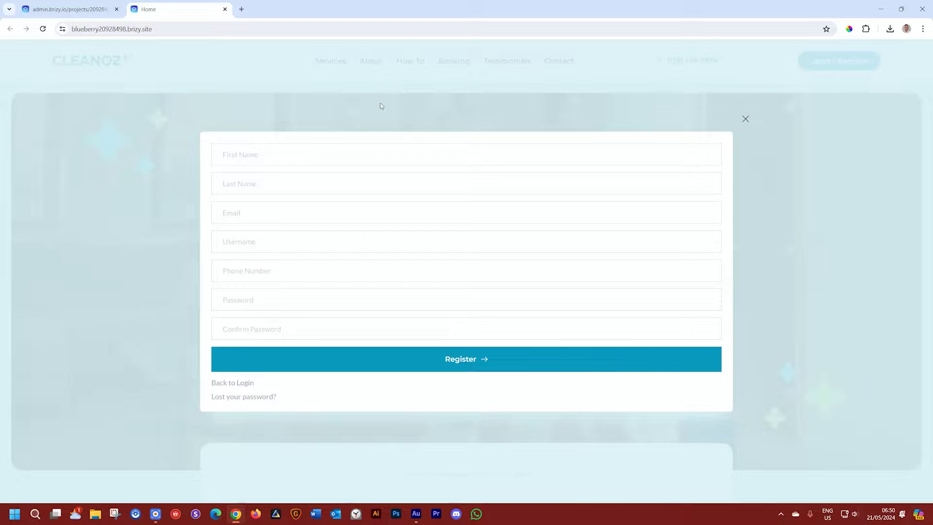
left_click(748, 121)
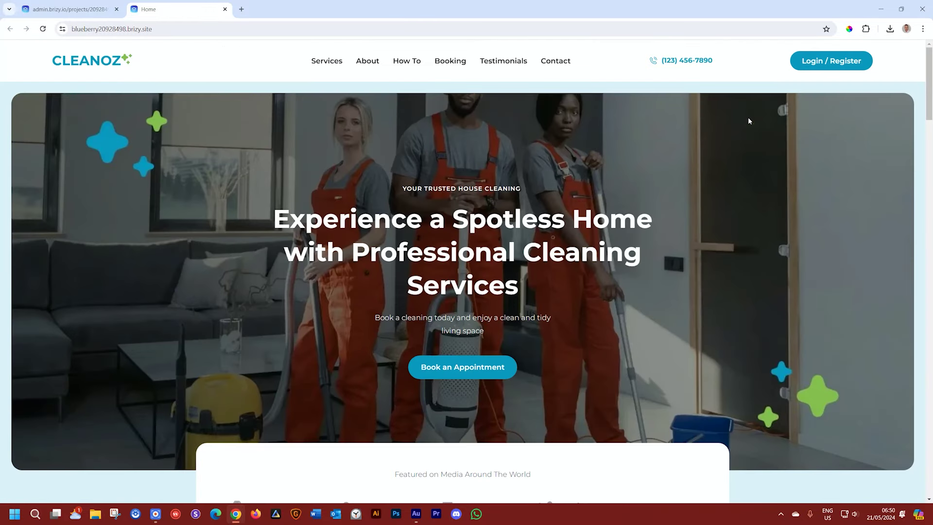
left_click(108, 28)
key("ctrl+c")
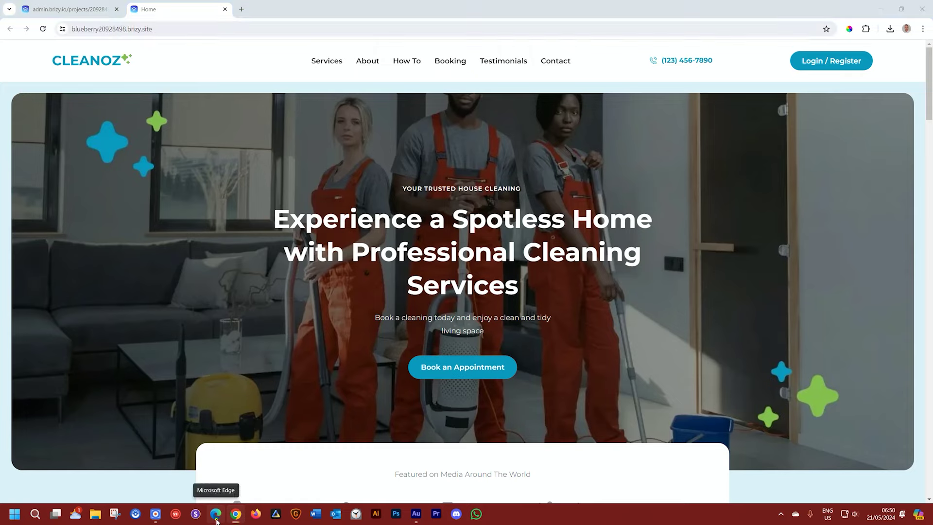
left_click(216, 520)
Step: Load the live site in Edge and open the login popup's Register form
key("ctrl+v")
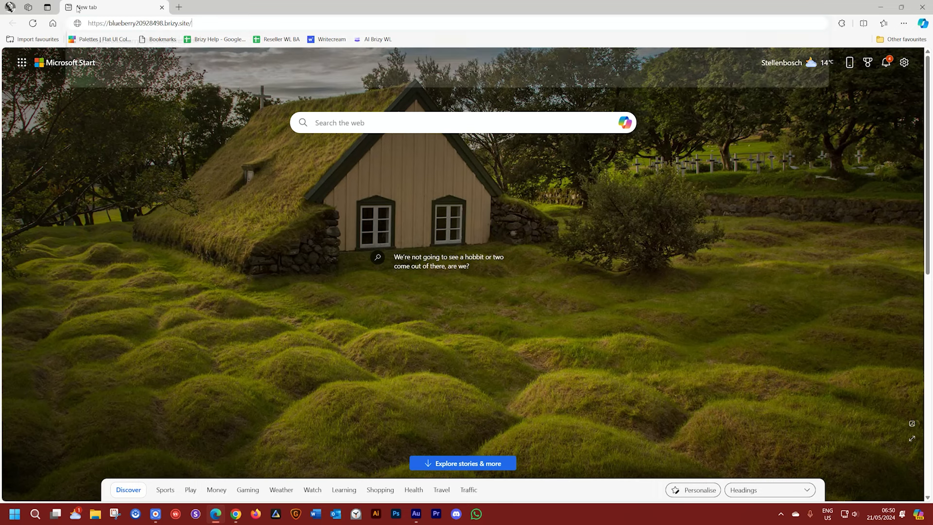
key("Return")
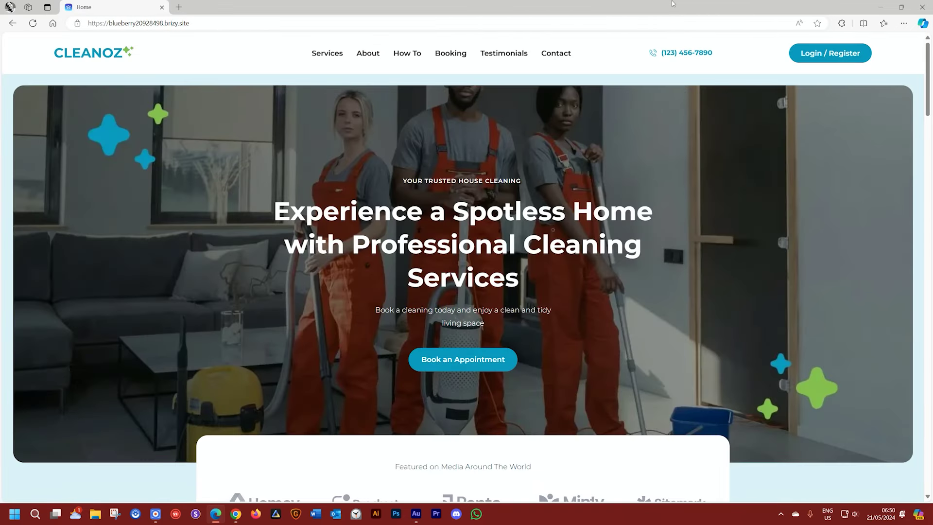
left_click(828, 57)
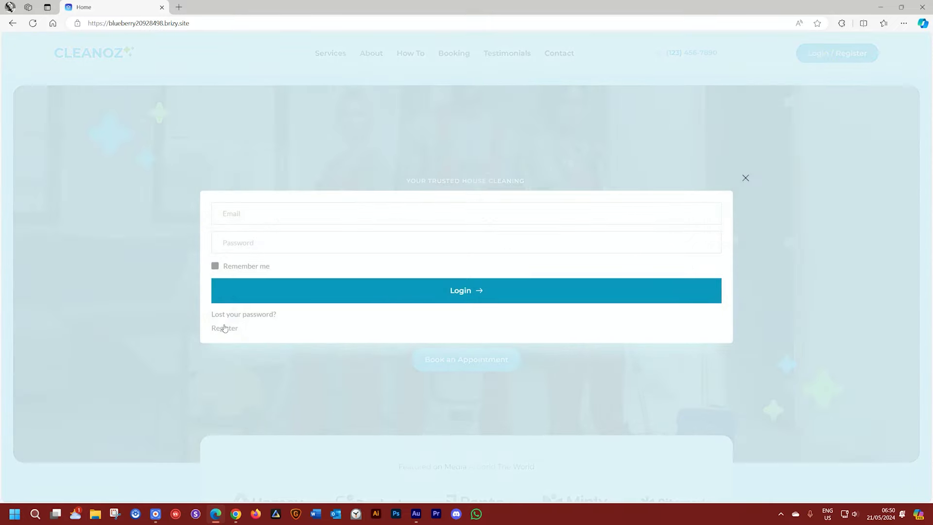
left_click(222, 328)
Step: Fill in first name, last name, e-mail, phone, password and confirmation, then submit the registration
left_click(259, 142)
key("Tab")
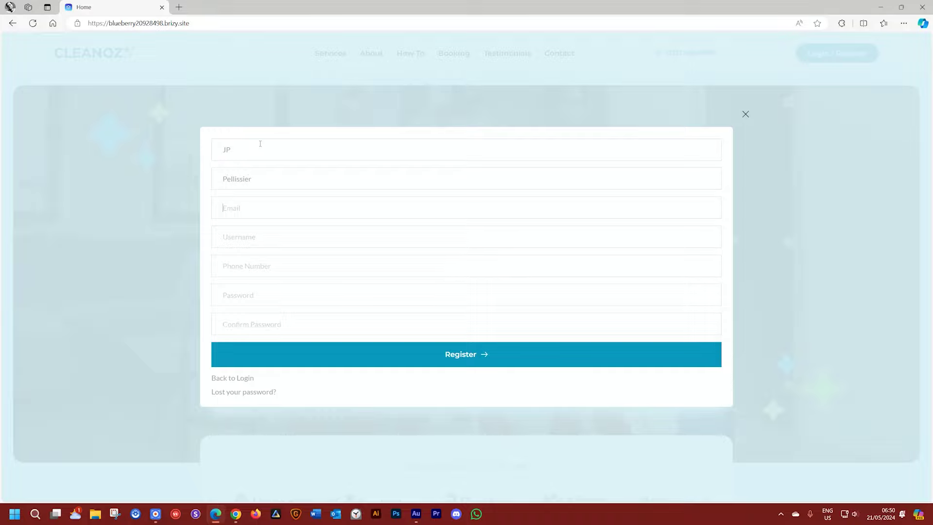
key("Tab")
type("pellissier")
type("jp")
key("Tab")
type("088888888")
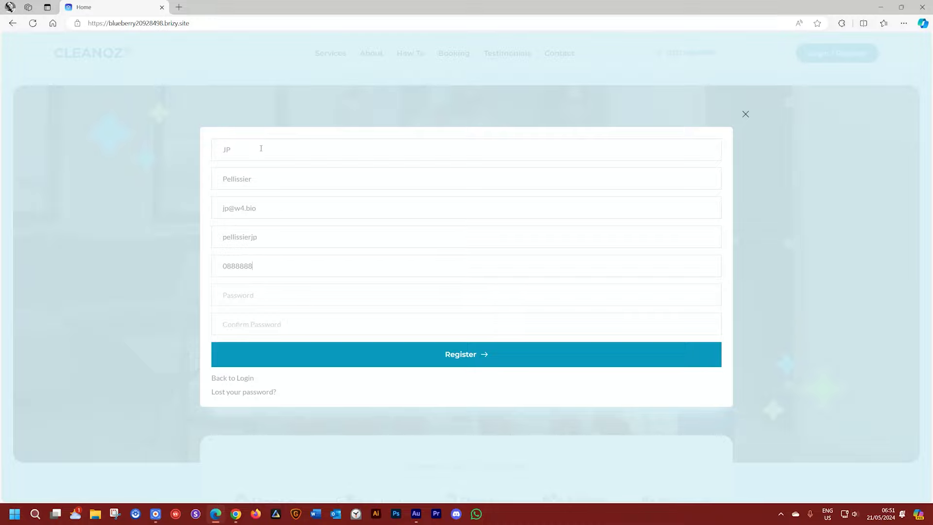
left_click(241, 298)
type("•••••••••••••")
left_click(238, 325)
type("•••••••••••••")
left_click(464, 355)
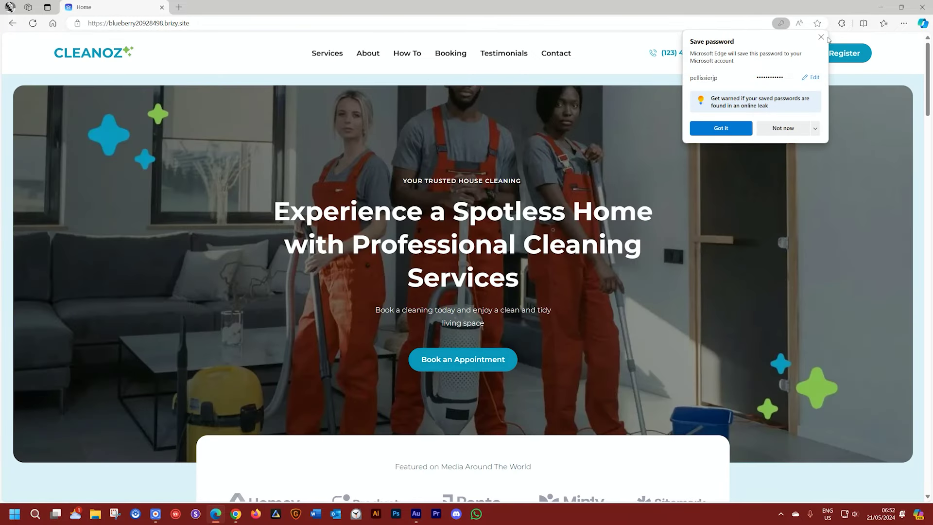
Step: Dismiss the save-password prompt, look over the page, and return to Chrome
left_click(820, 38)
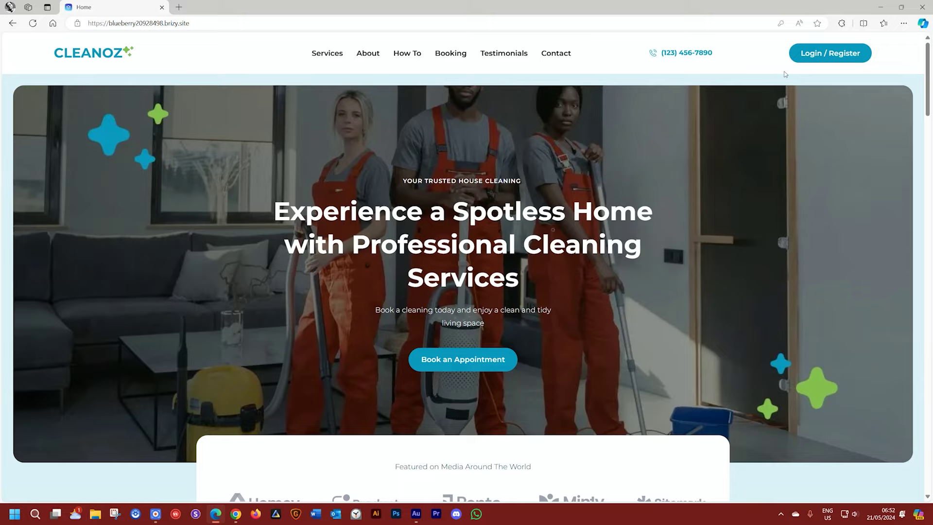
scroll(578, 244, "down", 2)
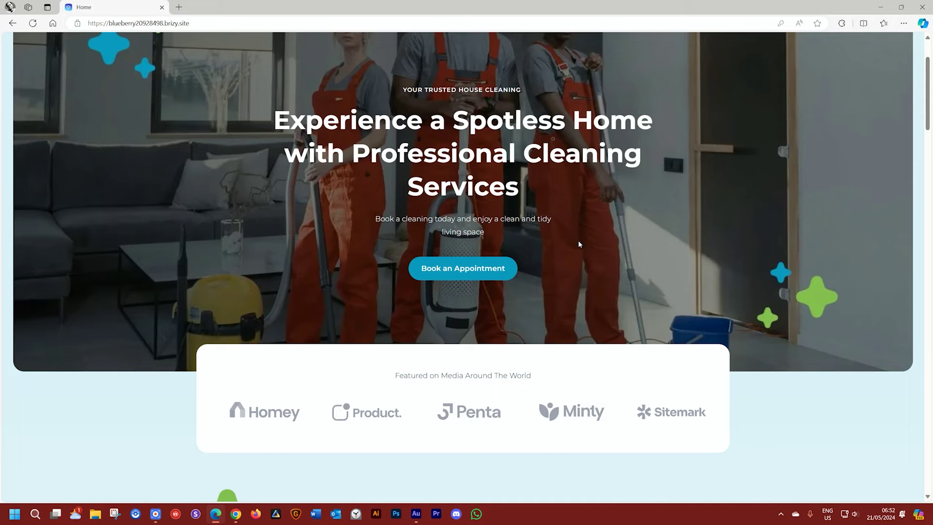
scroll(579, 245, "up", 2)
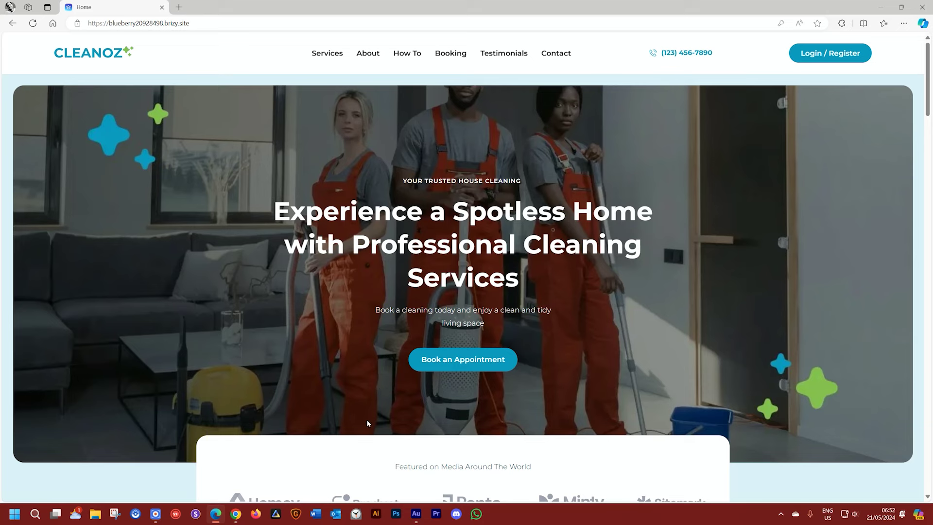
left_click(236, 515)
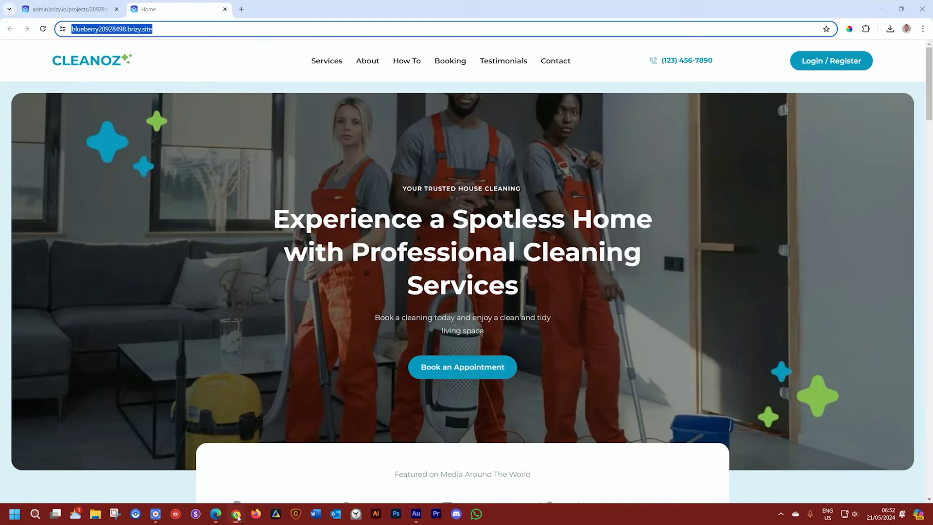
Step: Close the live site tab and show the editor's pages list with the Home page at /home
left_click(226, 9)
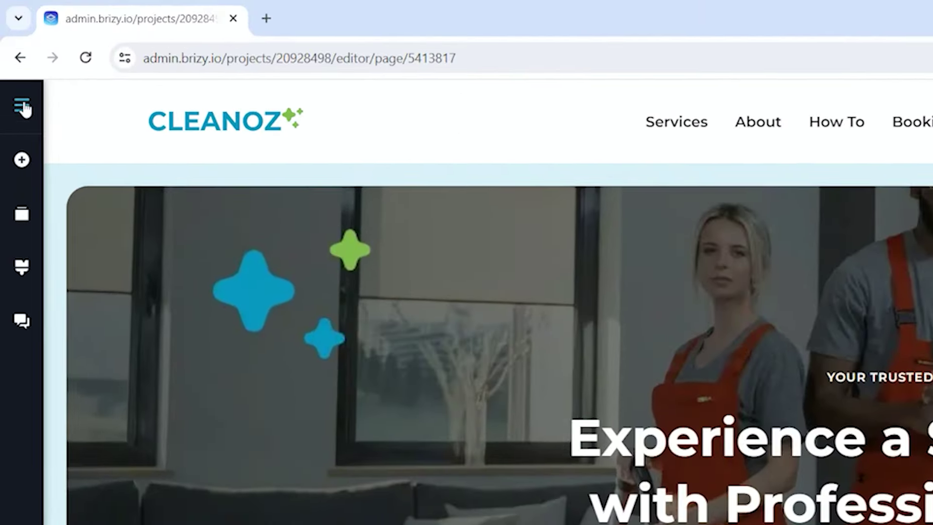
left_click(11, 53)
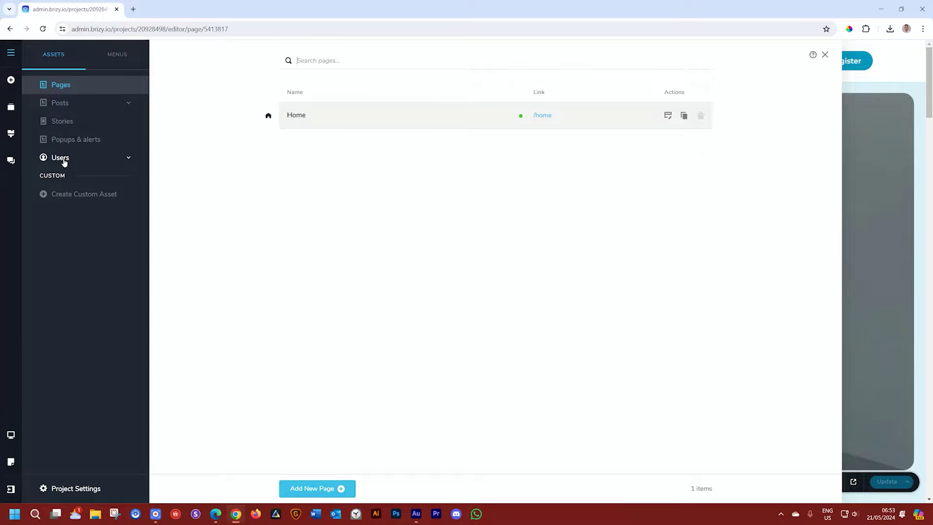
Step: From All users, open the newly registered member's profile and view its empty Roles list
left_click(64, 162)
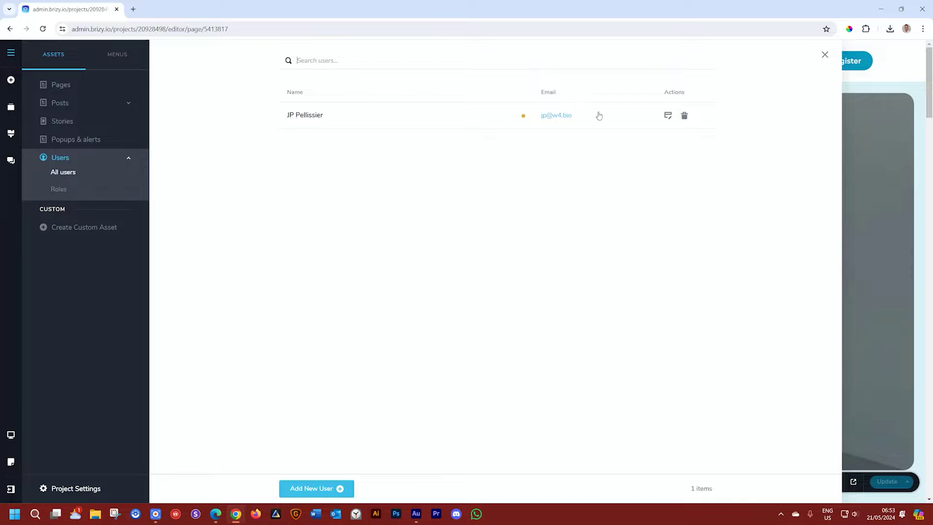
left_click(300, 117)
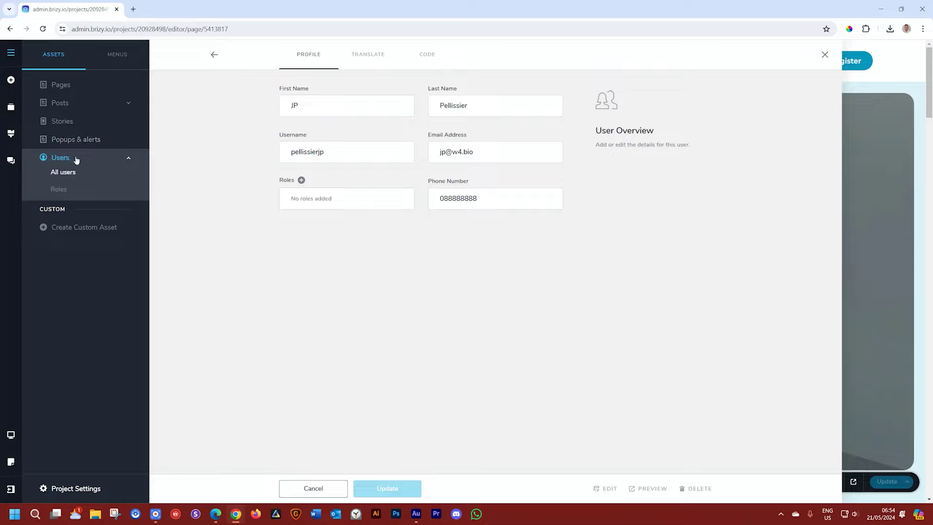
left_click(59, 191)
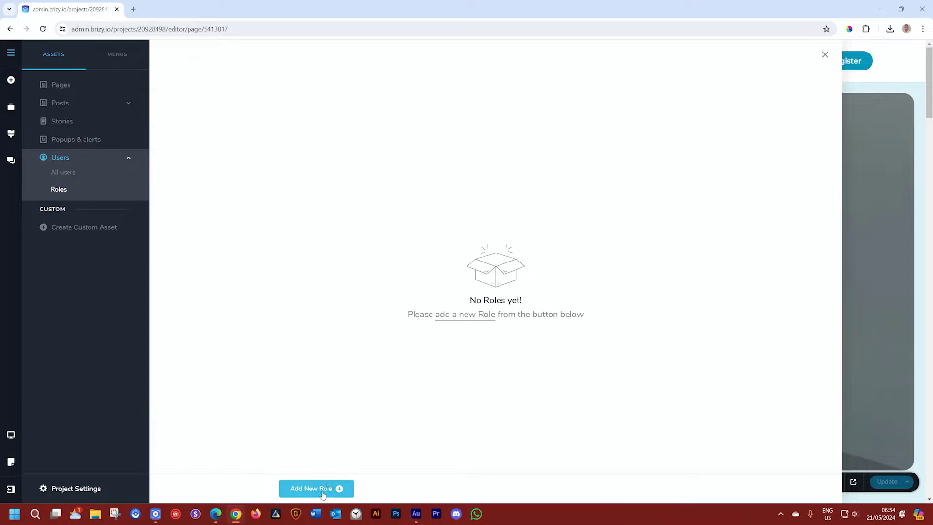
Step: Review the All users list, then close the users panel to return to the CLEANOZ homepage
left_click(68, 173)
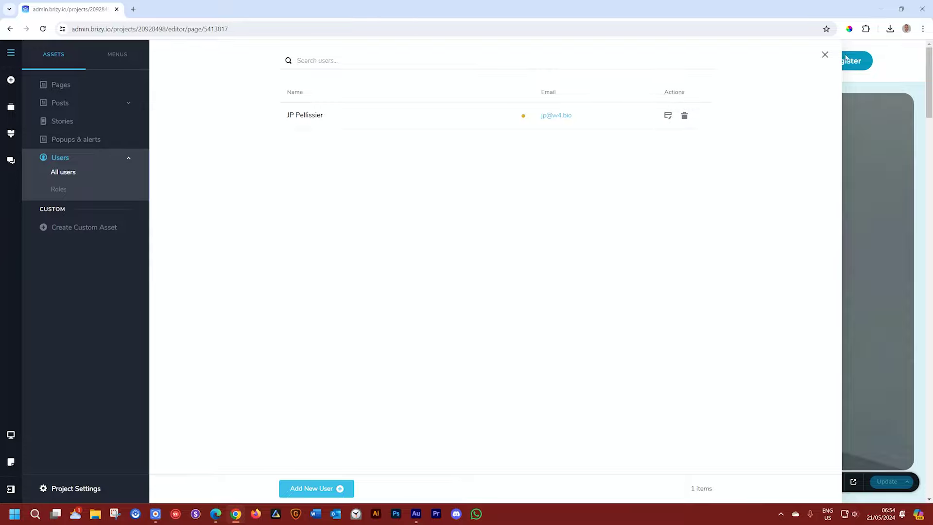
left_click(824, 56)
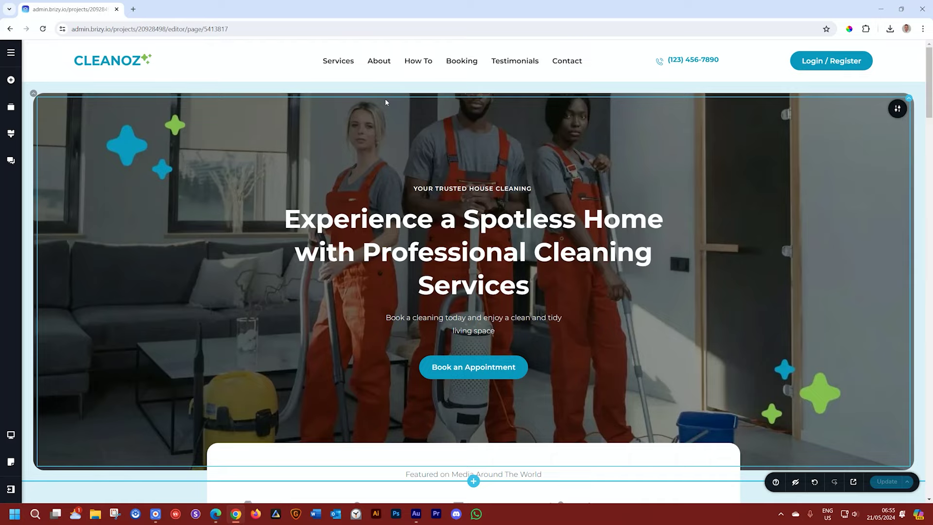
Step: Add an empty block above the hero and place a Text element in it
scroll(491, 252, "down", 8)
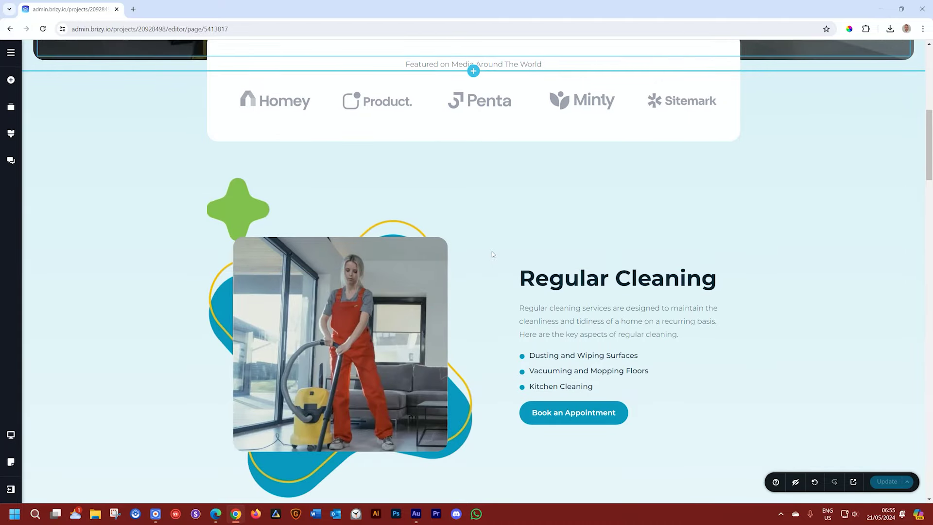
scroll(491, 254, "down", 4)
scroll(803, 166, "up", 12)
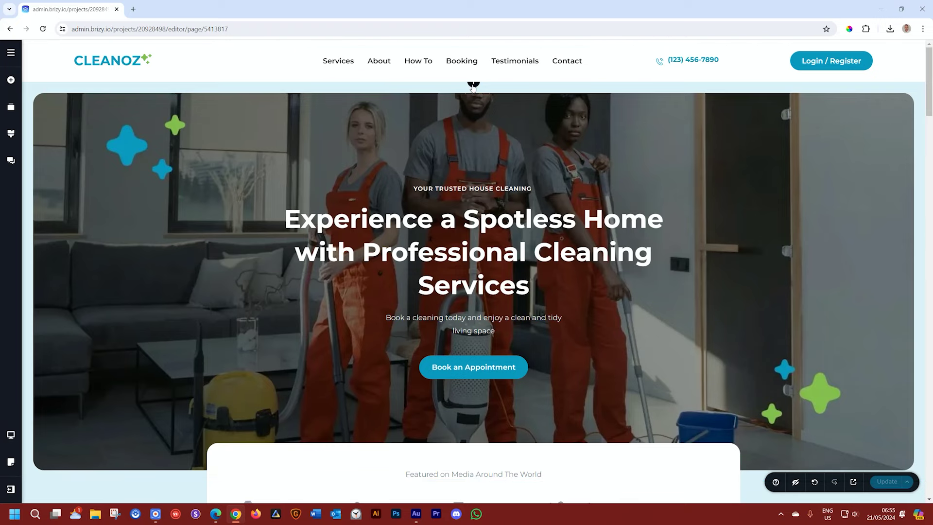
left_click(473, 82)
left_click(307, 143)
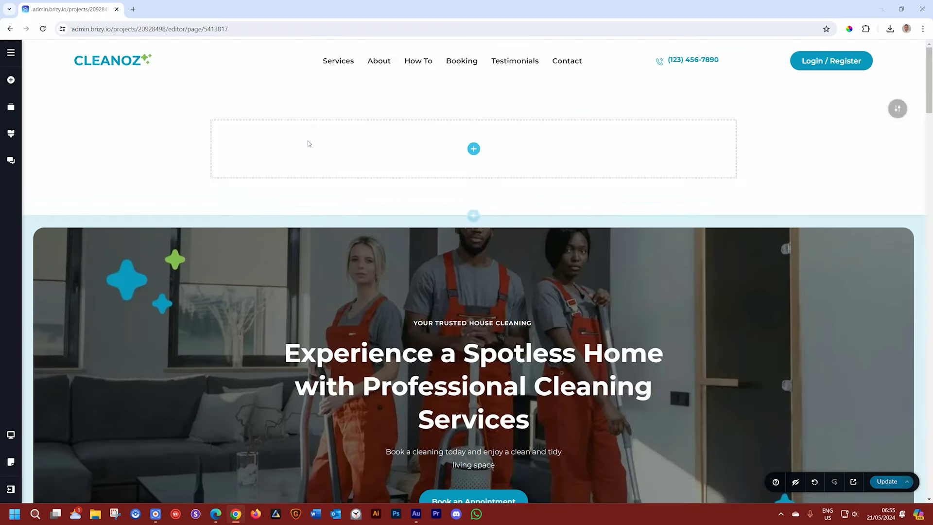
left_click(473, 148)
left_click_drag(54, 180, 450, 151)
Step: Replace the placeholder paragraph with the text 'Membership Only'
left_click(451, 126)
key("ctrl+a")
type("Memb")
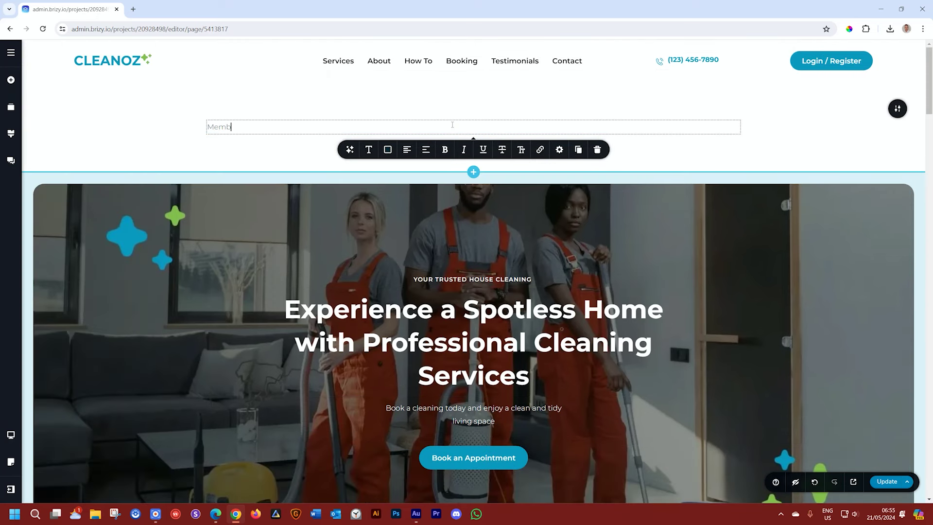
type("ership Only")
Step: Make the 'Membership Only' text a centre-aligned Heading 1
left_click(368, 149)
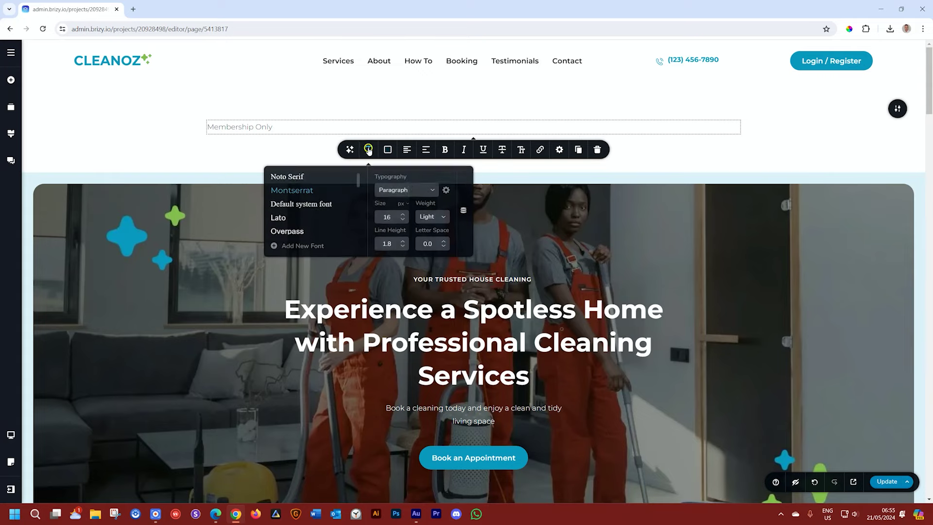
left_click(430, 190)
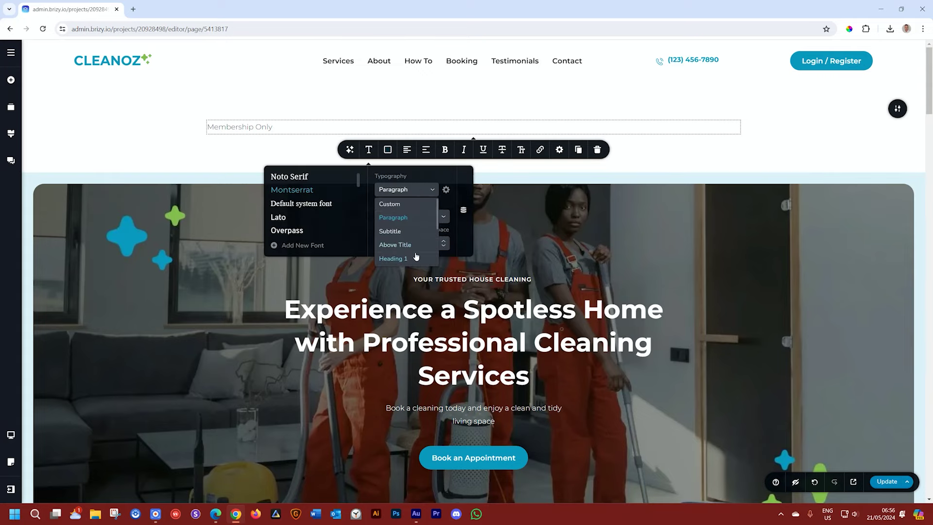
left_click(415, 255)
left_click(666, 171)
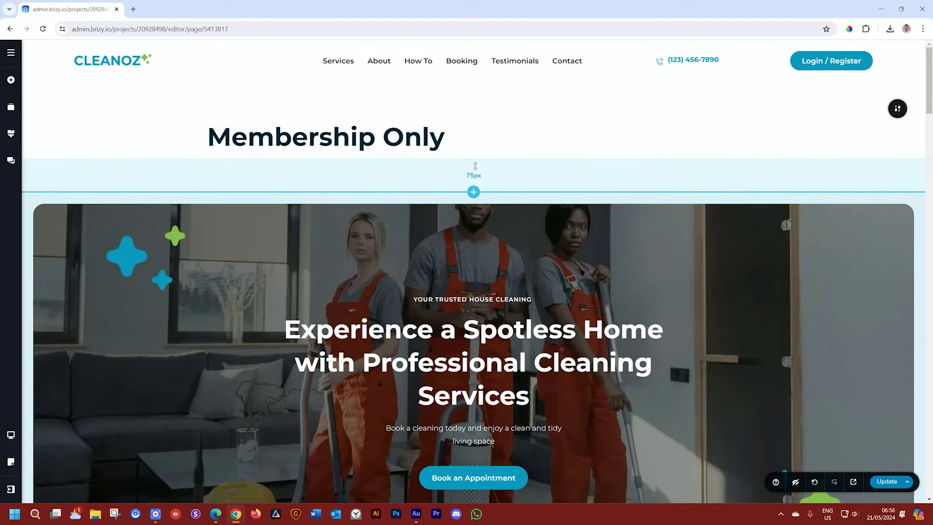
left_click(461, 132)
left_click(407, 168)
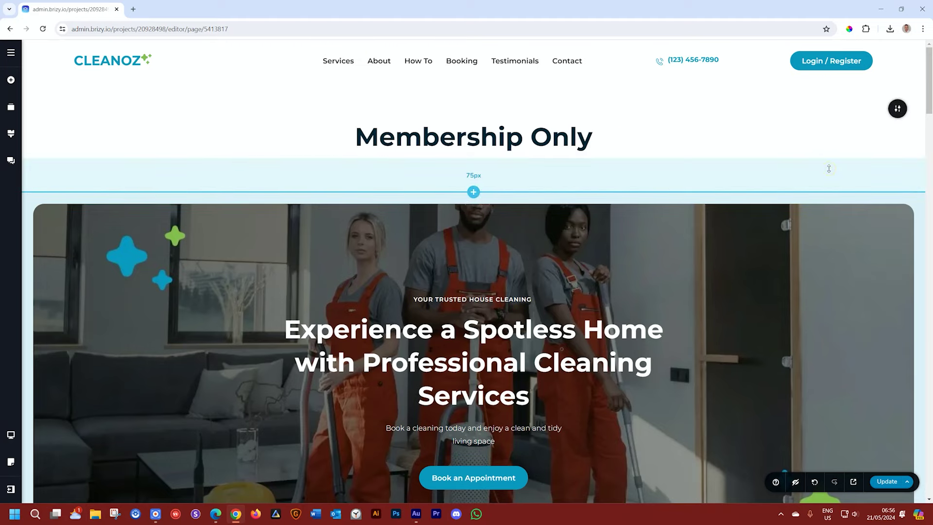
mouse_move(897, 108)
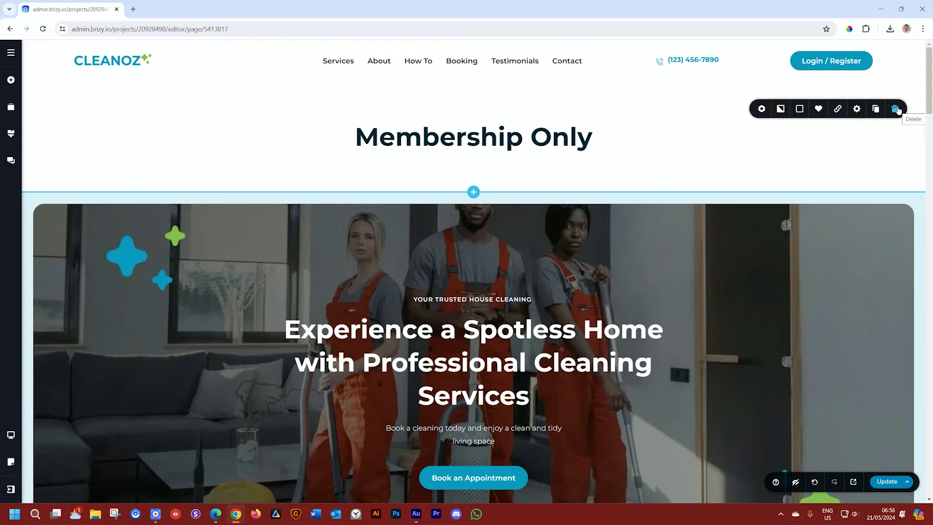
left_click(761, 108)
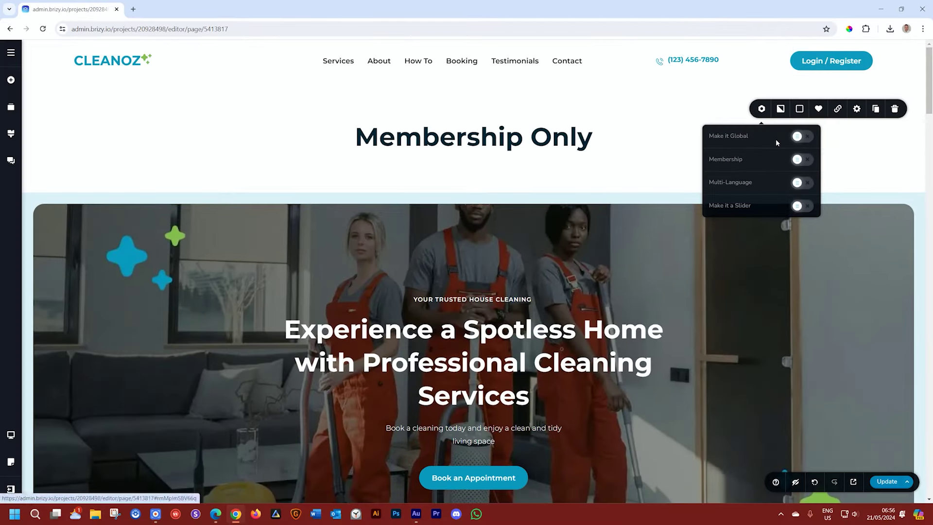
Step: Glance at the site's users list, close it, and reopen the Membership Only block's settings
left_click(10, 53)
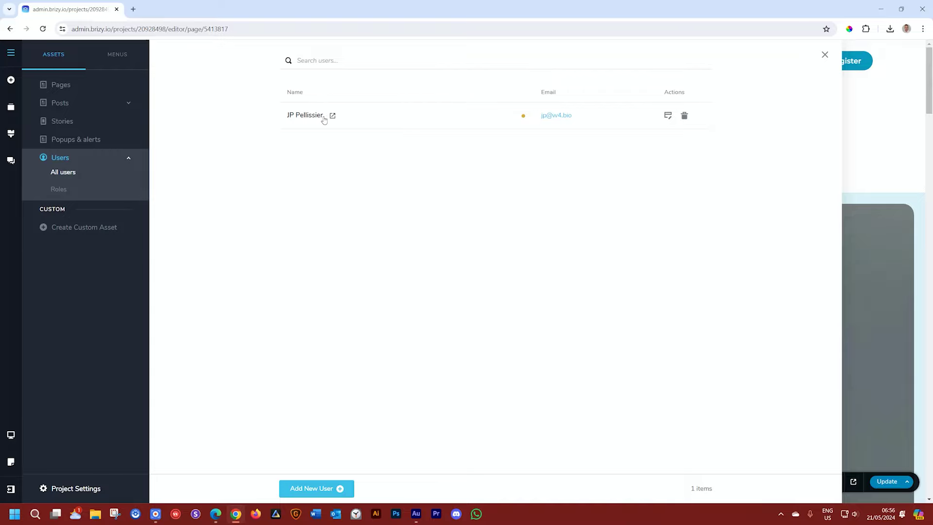
left_click(862, 95)
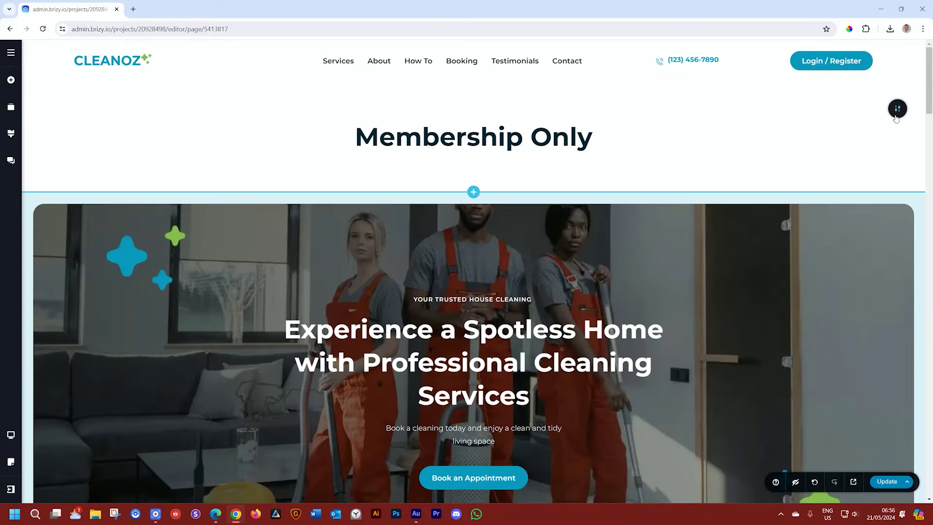
left_click(761, 109)
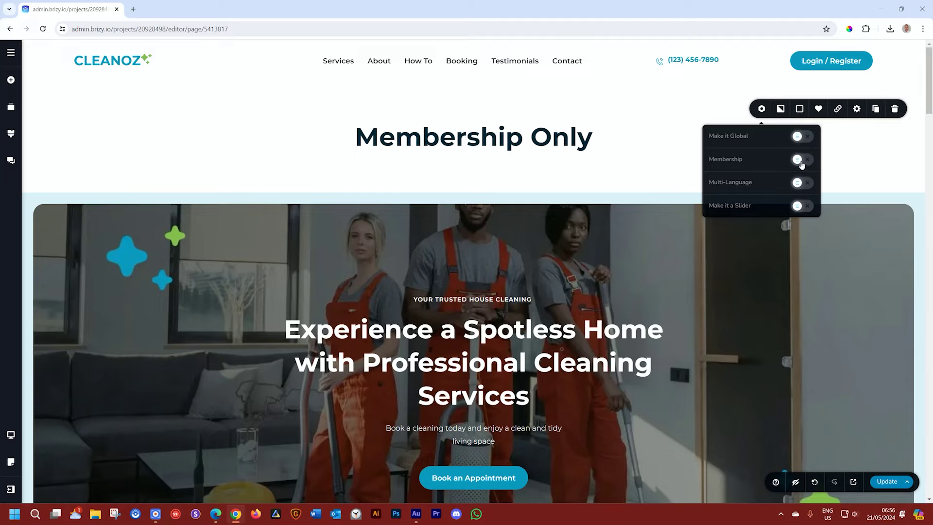
Step: Turn on Membership with Show to set to Logged, and add a two-column row under the heading
left_click(801, 161)
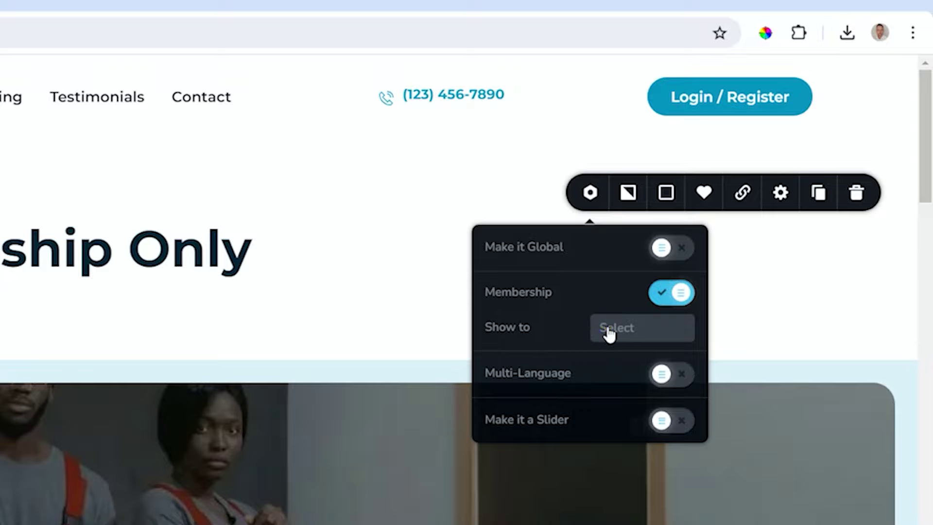
left_click(608, 333)
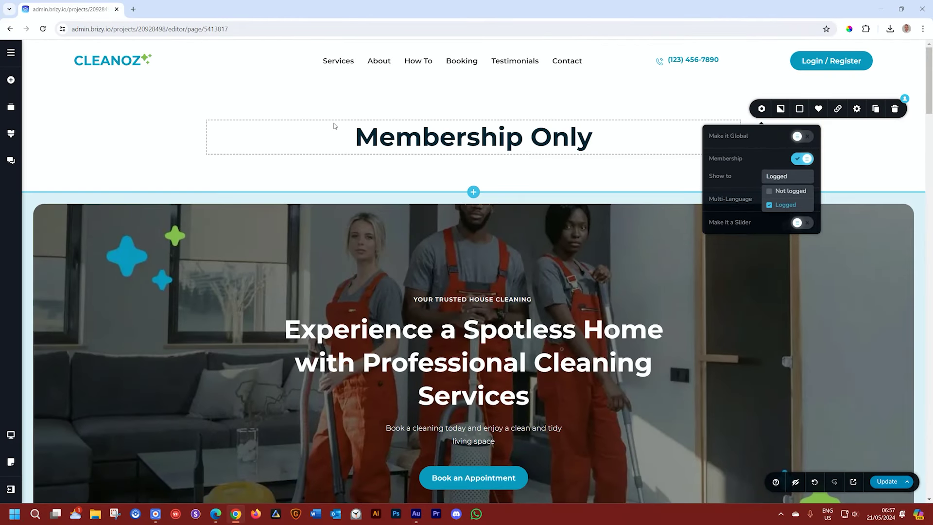
left_click(10, 79)
left_click_drag(54, 123, 292, 211)
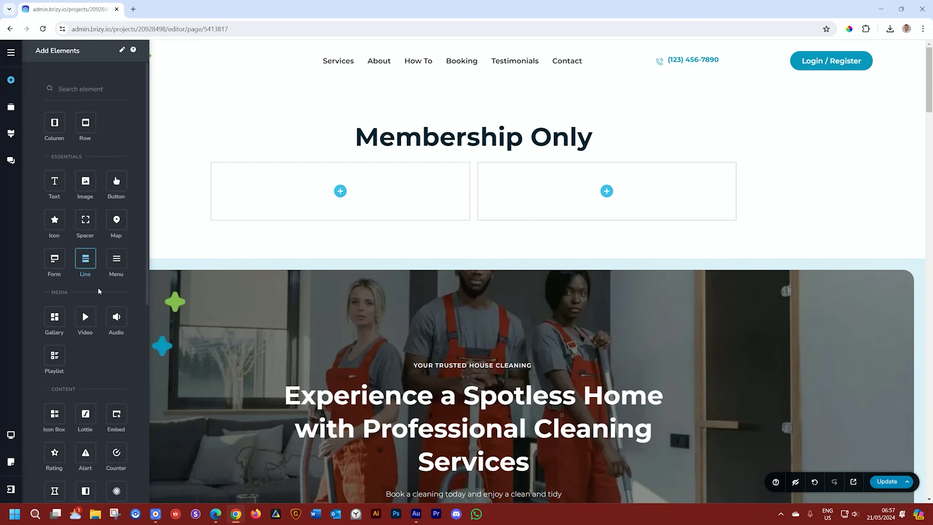
Step: Place a YouTube video in the row's left column and a button in its right column
left_click_drag(85, 317, 339, 203)
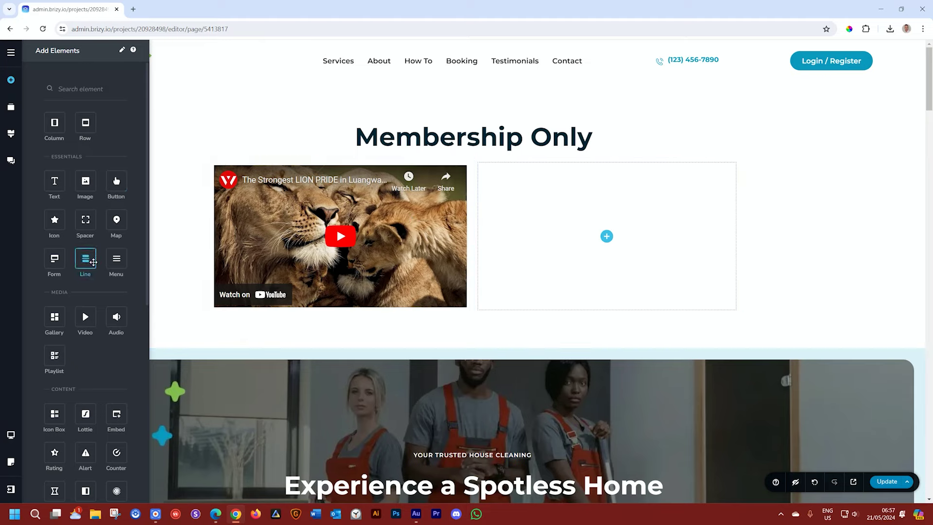
left_click_drag(113, 180, 602, 228)
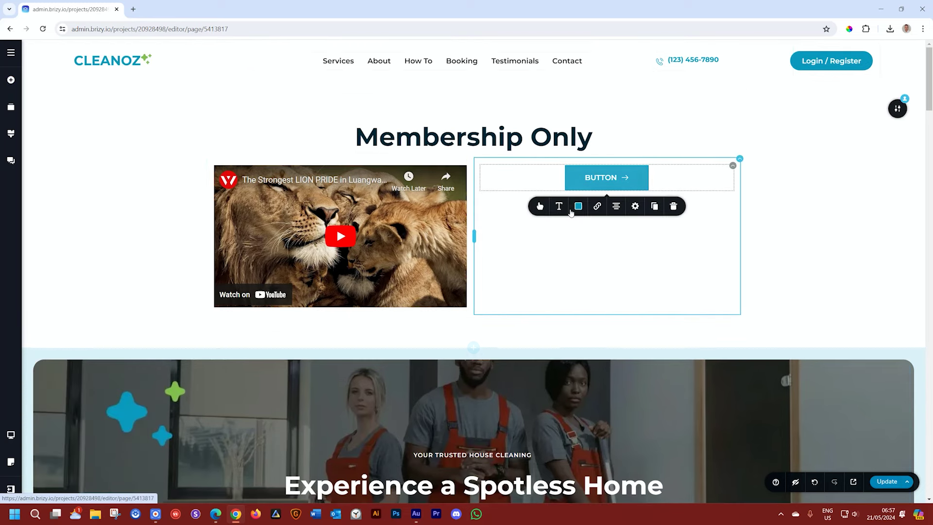
Step: Link the button to an uploaded Hero-Image.jpg file
left_click(597, 205)
left_click(640, 230)
left_click(638, 252)
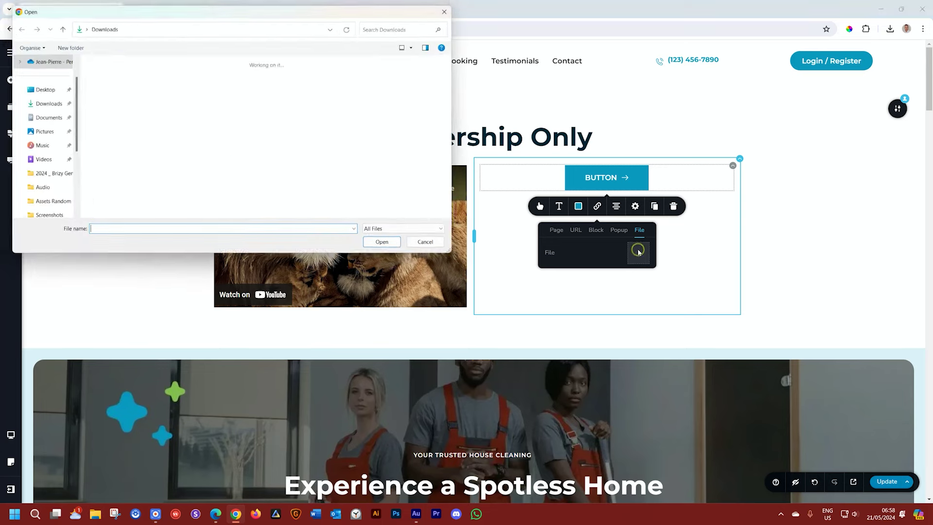
left_click(118, 103)
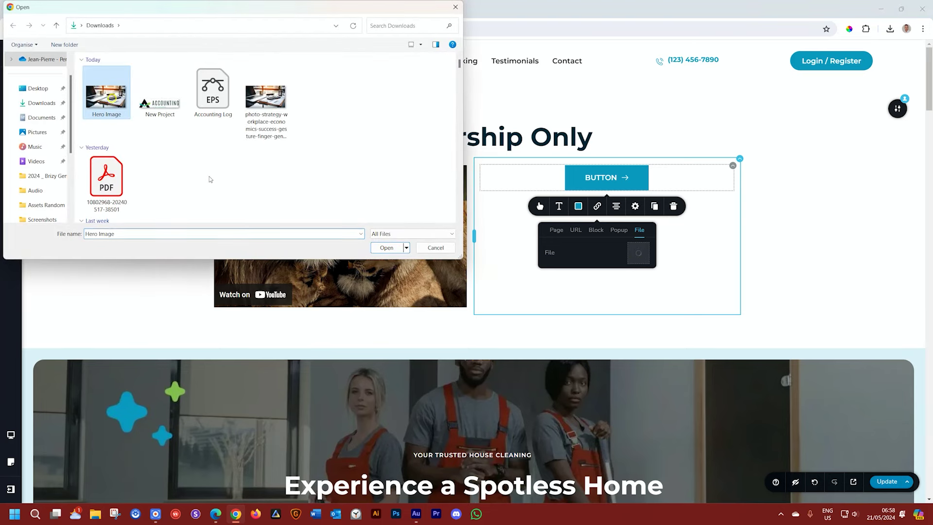
left_click(374, 249)
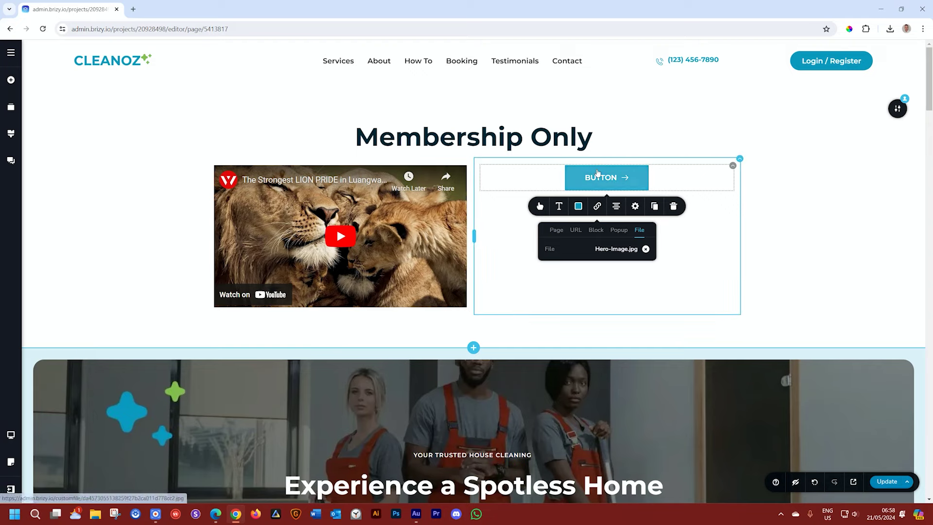
left_click(596, 179)
Step: Change the button's label to DOWNLOAD IMAGE
double_click(597, 178)
type("DONWLO")
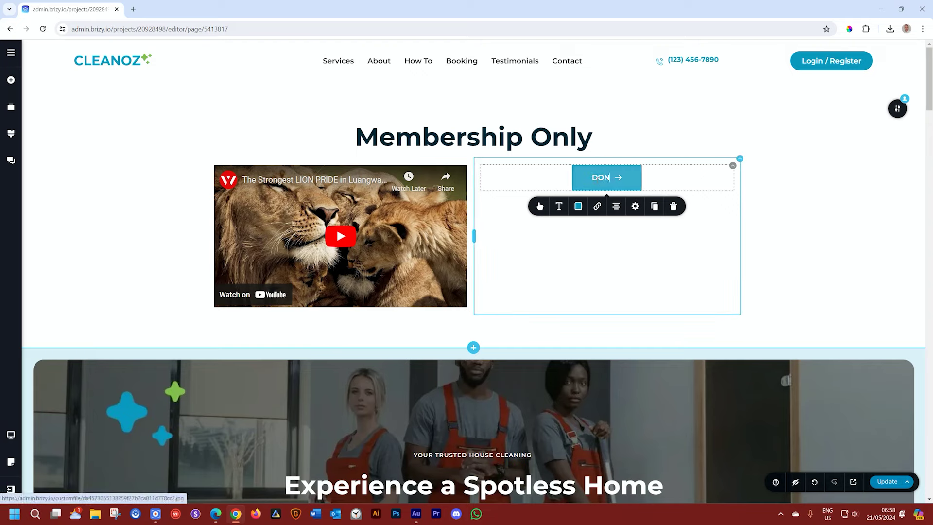
key("BackSpace")
key("BackSpace")
key("BackSpace")
key("BackSpace")
type("WNL")
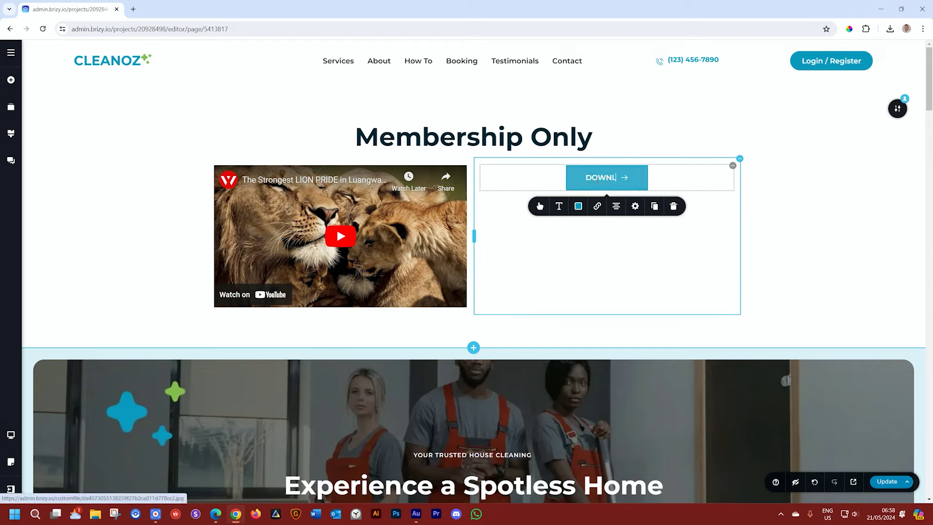
type("OAD IMAGE")
left_click(780, 220)
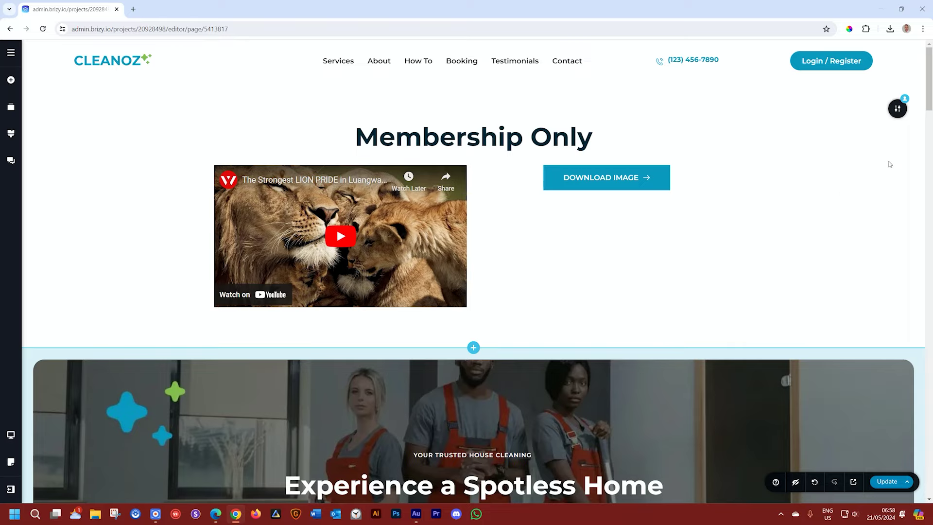
Step: Confirm the block's Membership shows to Logged, then Update the page and open Preview
left_click(896, 112)
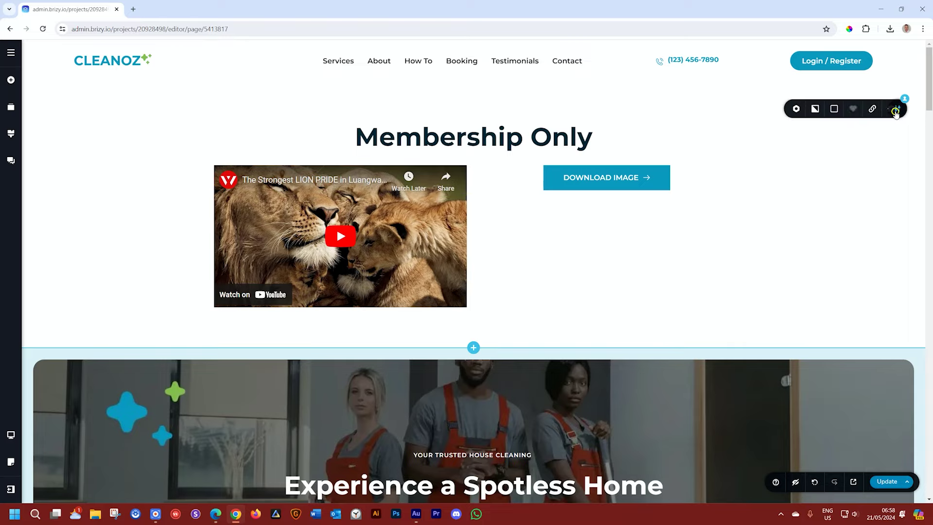
left_click(761, 108)
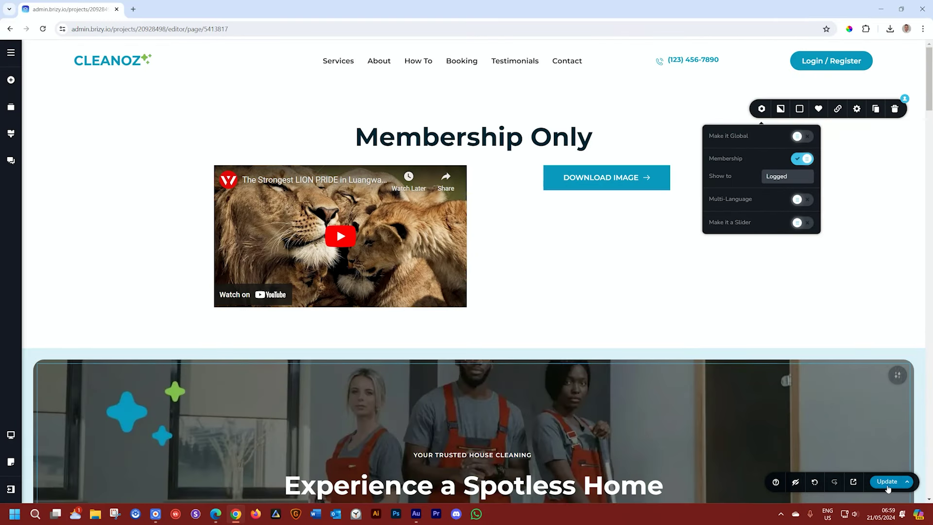
left_click(887, 482)
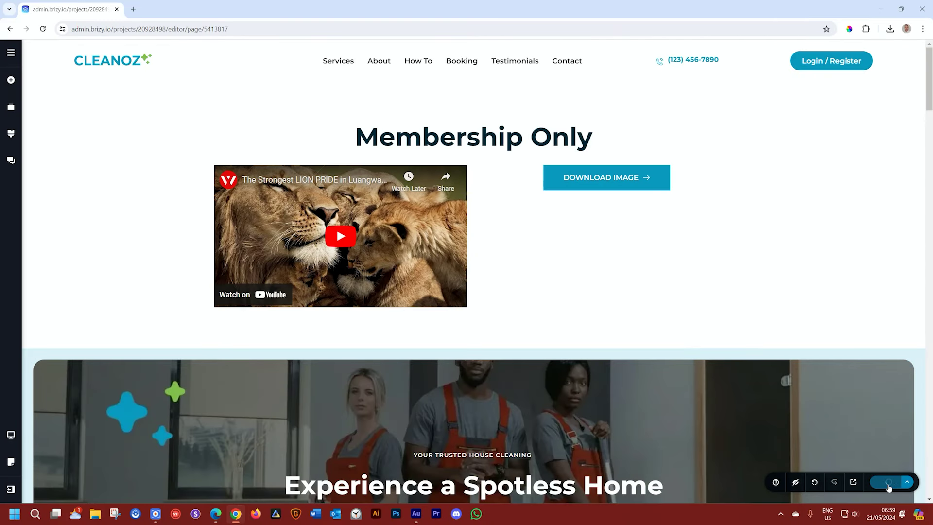
left_click(847, 486)
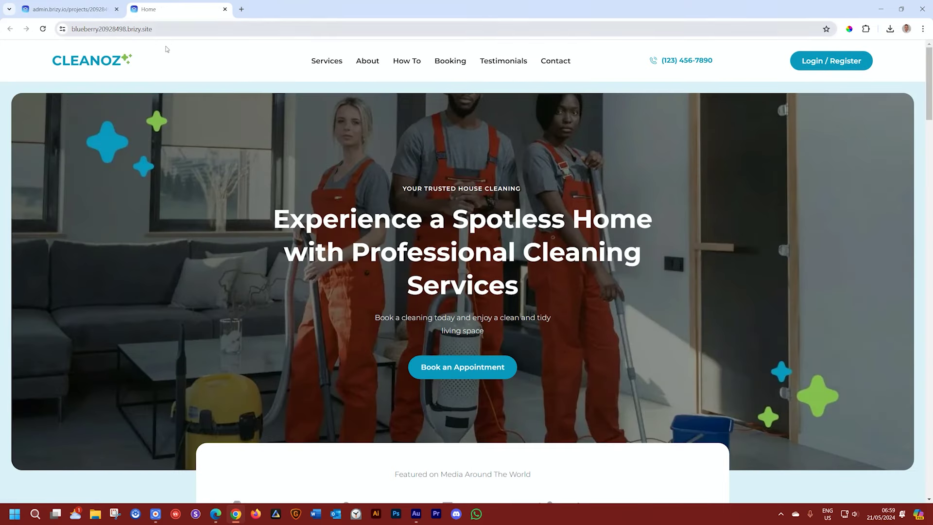
Step: In Edge, reload the live Cleanoz site to see the Membership Only block, then return to Chrome
left_click(215, 515)
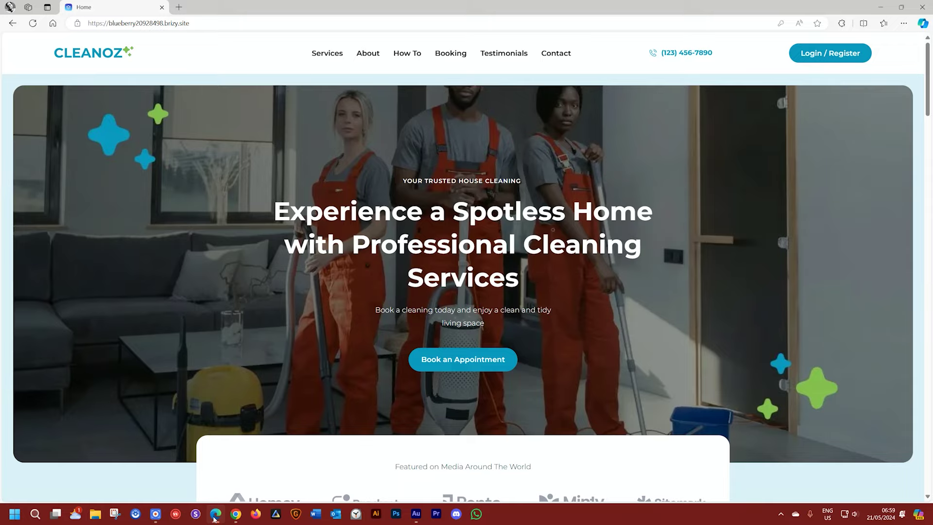
left_click(33, 27)
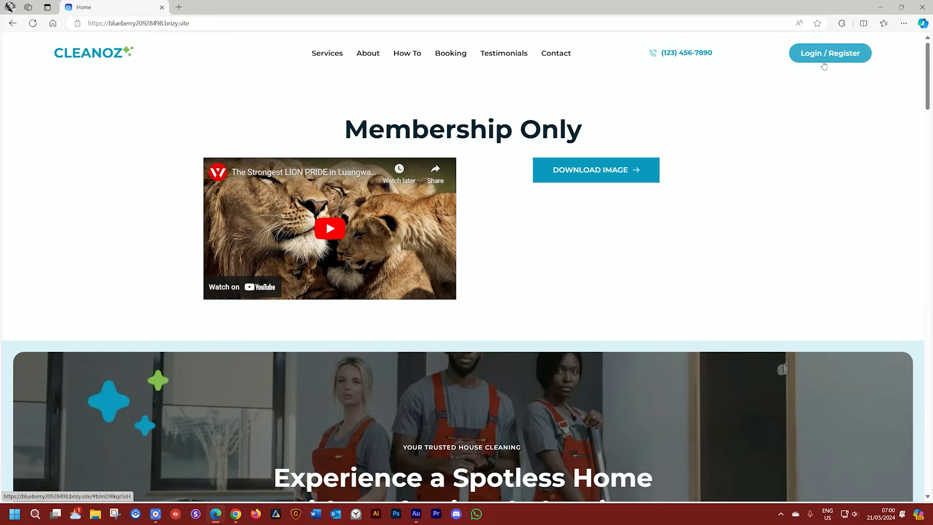
left_click(234, 515)
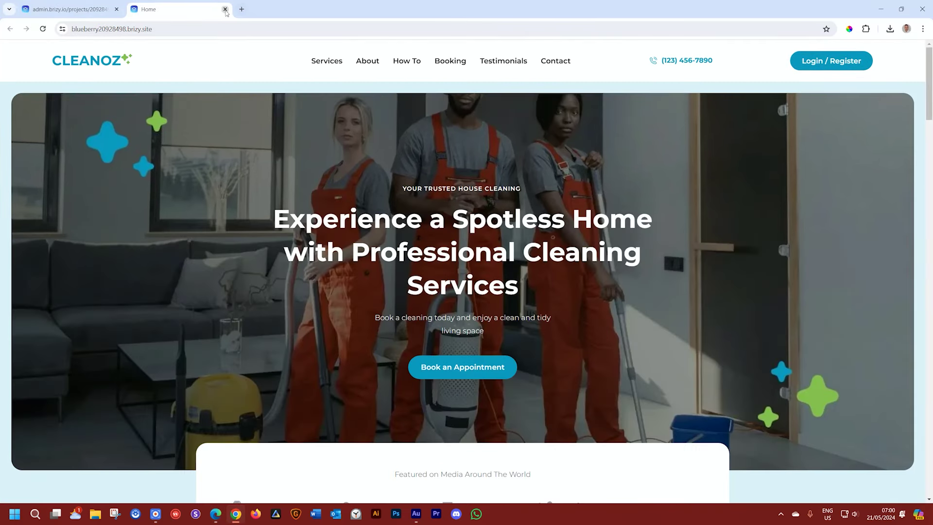
Step: Close the live site tab and duplicate the header section
left_click(225, 9)
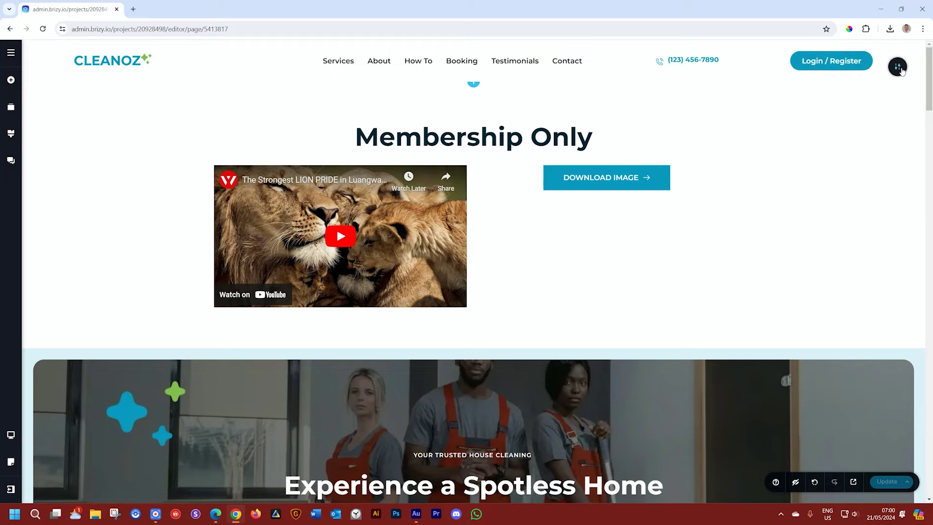
left_click(898, 67)
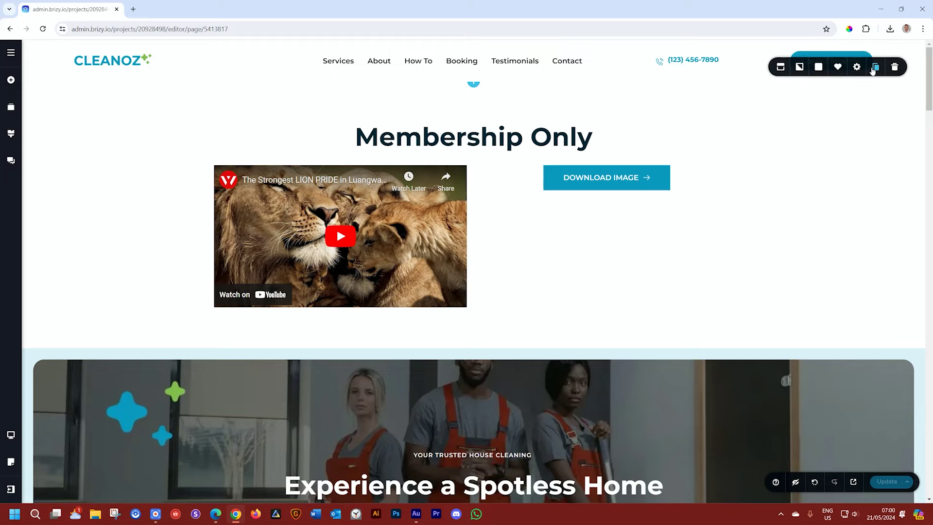
left_click(877, 67)
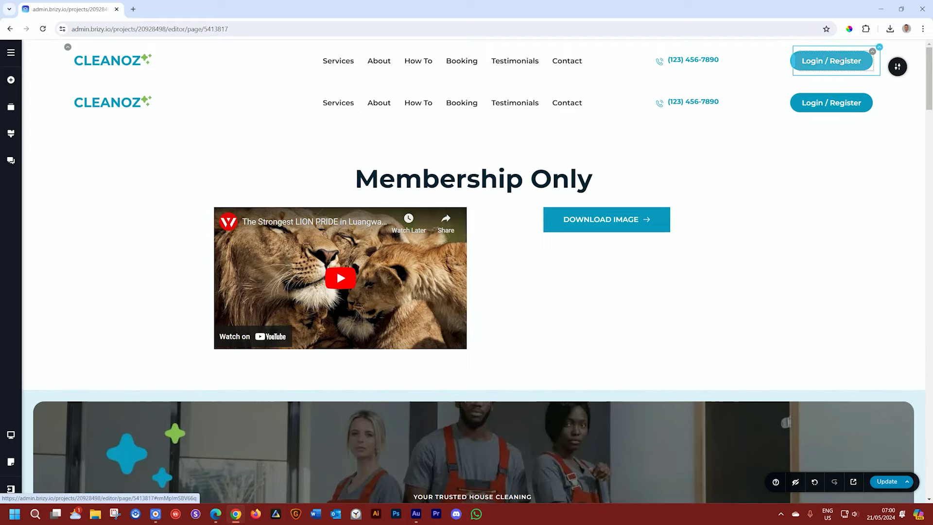
Step: Show the top header only to Not logged visitors and delete the lower header's Login / Register button
left_click(849, 62)
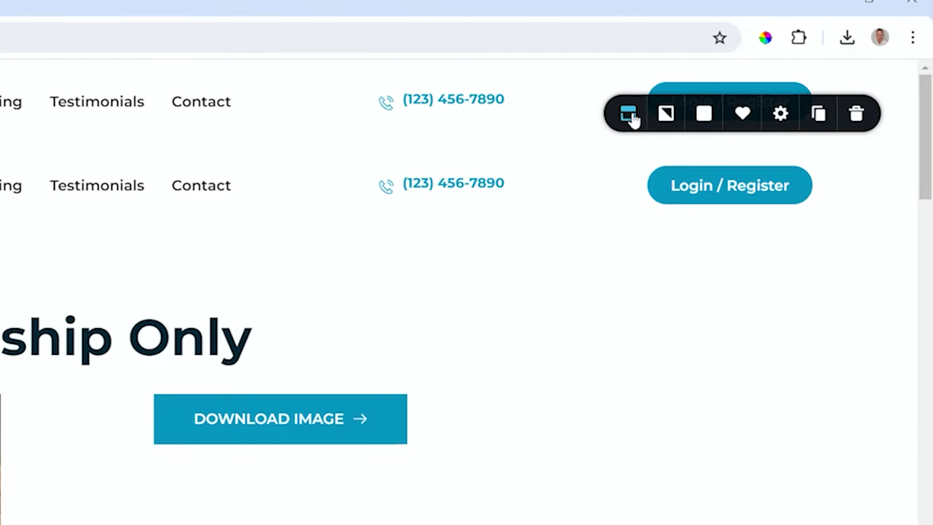
left_click(781, 69)
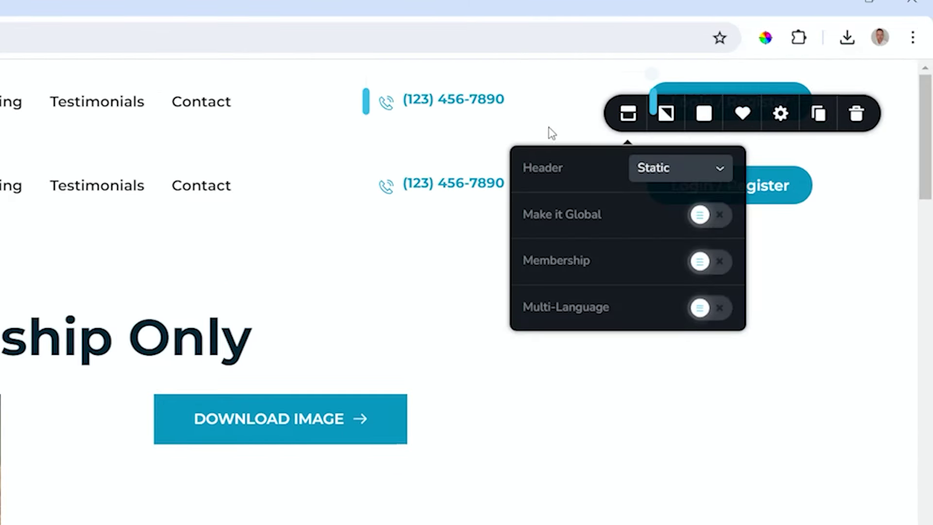
left_click(711, 262)
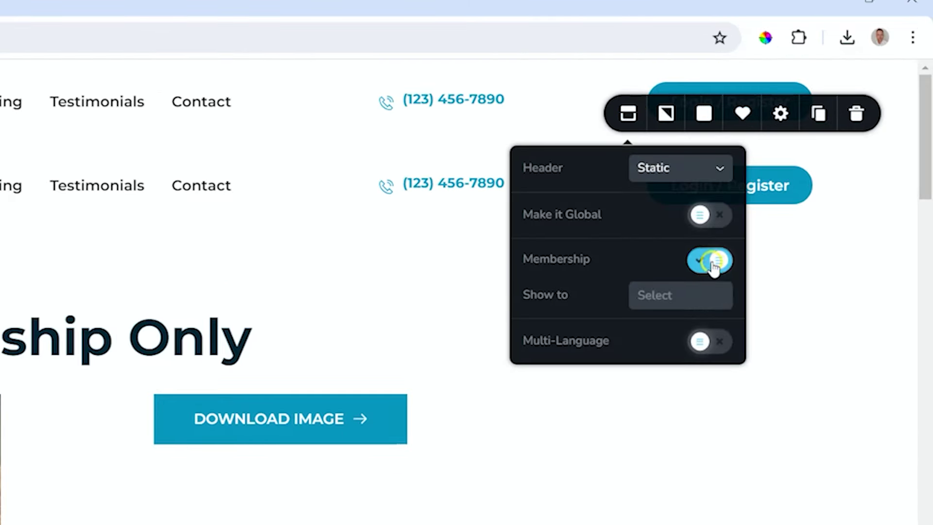
left_click(651, 302)
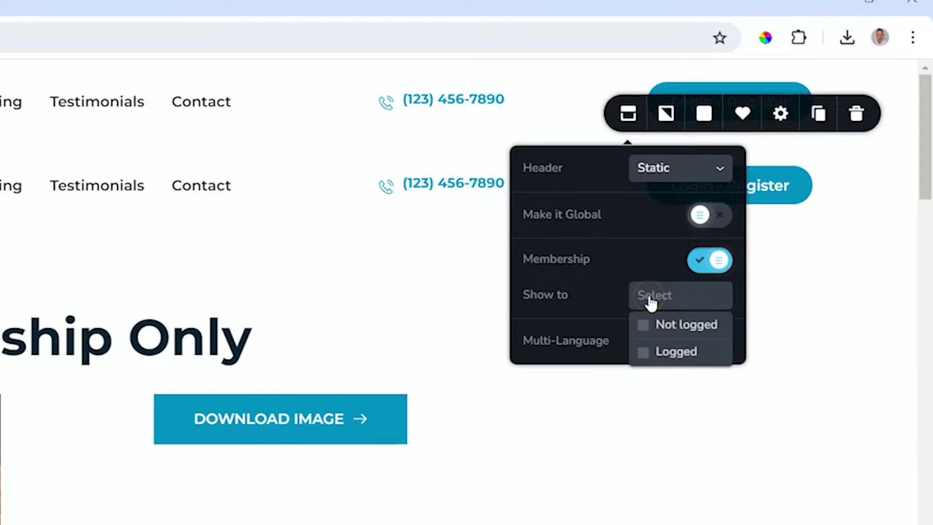
left_click(644, 329)
left_click(902, 154)
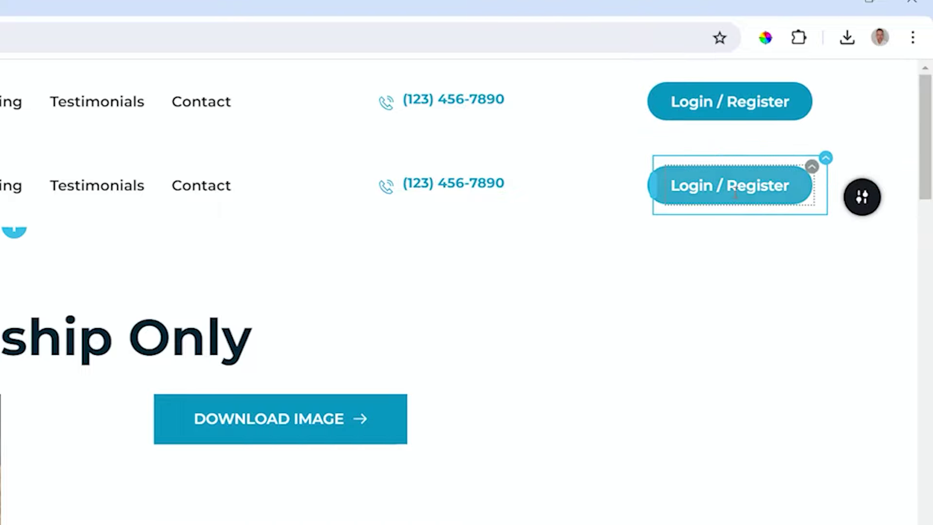
left_click(809, 168)
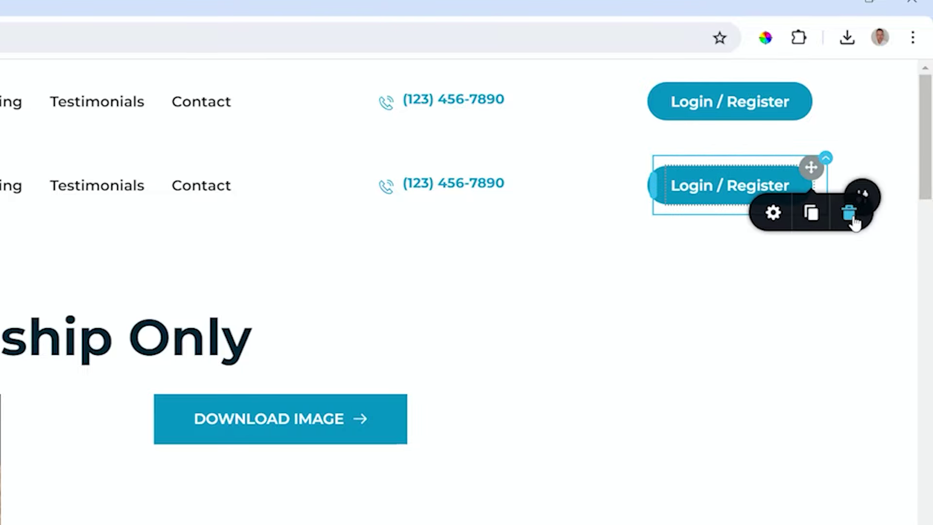
left_click(848, 214)
Step: Place a Login element in the copied header's empty column and set its Type to Authorized
left_click(739, 222)
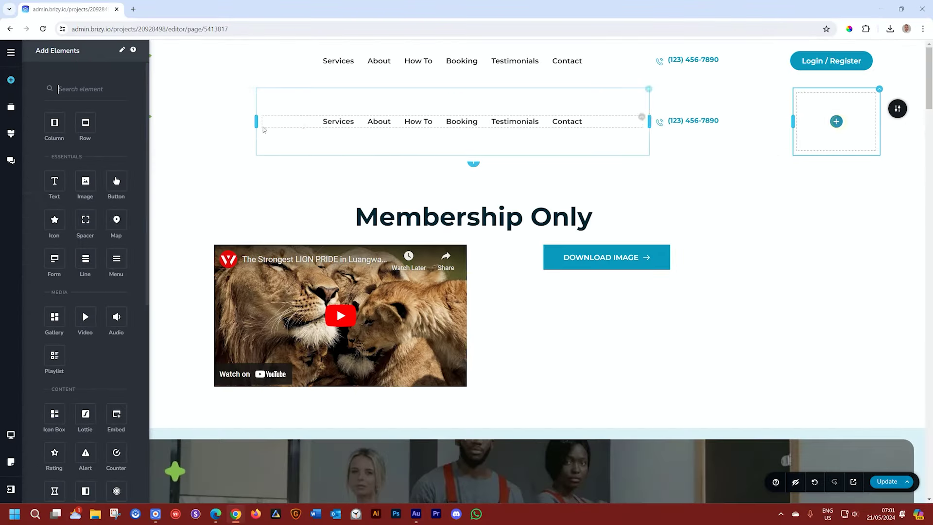
left_click_drag(81, 102, 145, 233)
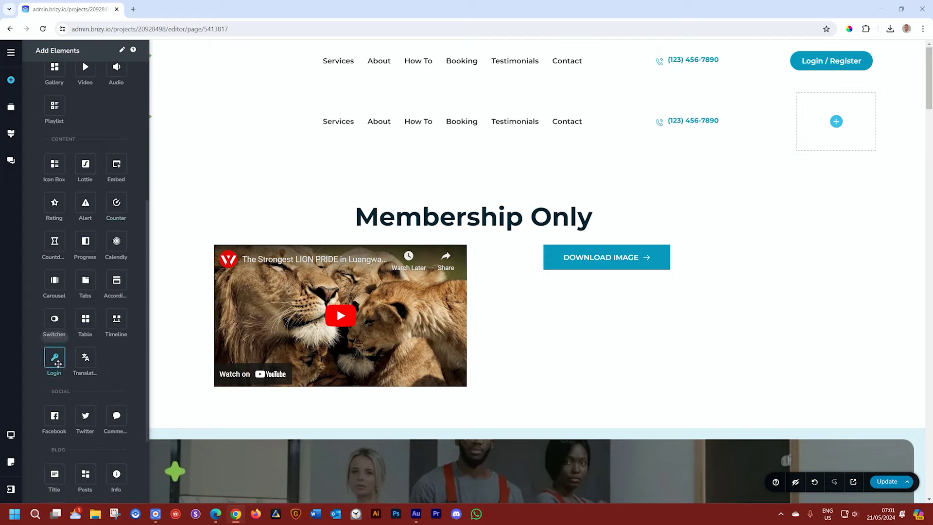
left_click_drag(58, 363, 841, 130)
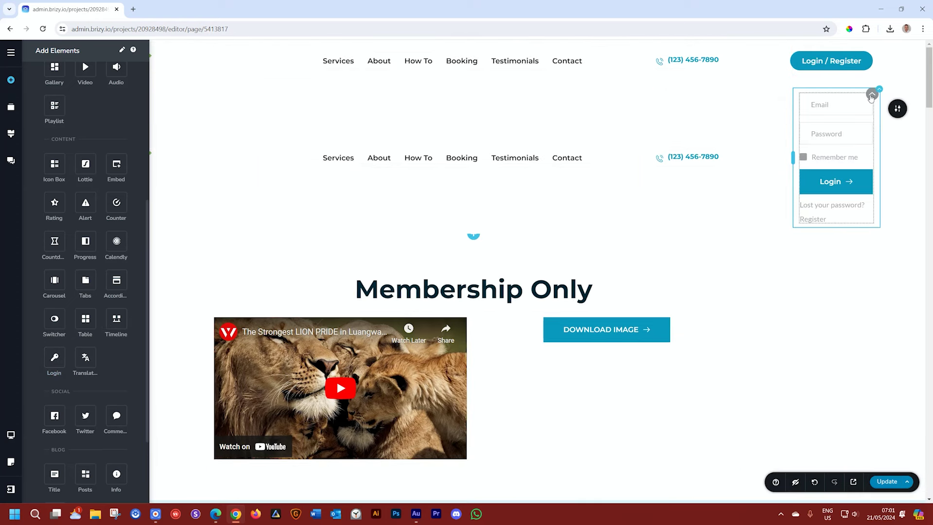
left_click(872, 95)
left_click(843, 116)
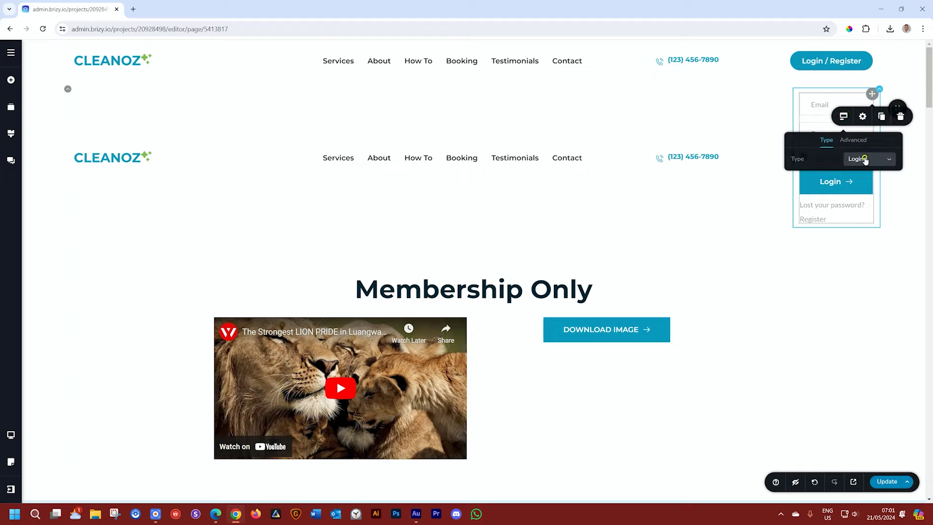
left_click(865, 160)
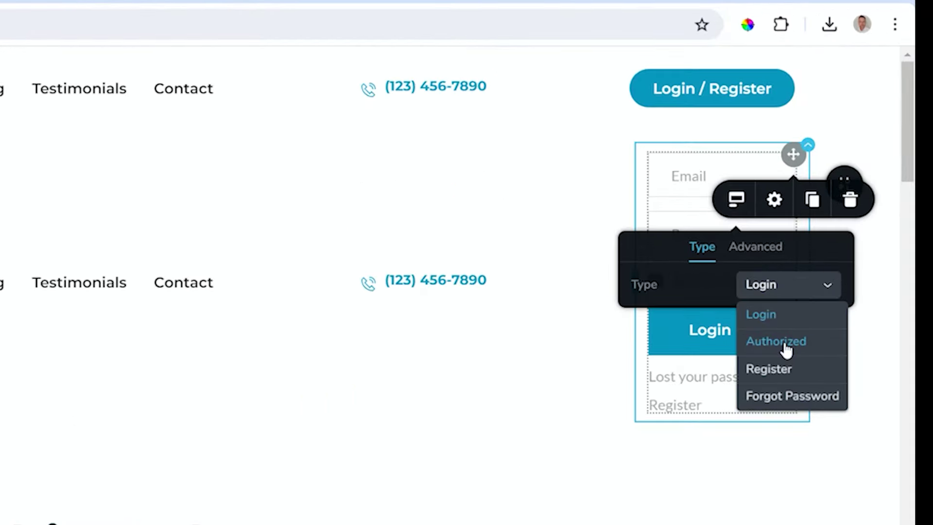
left_click(868, 191)
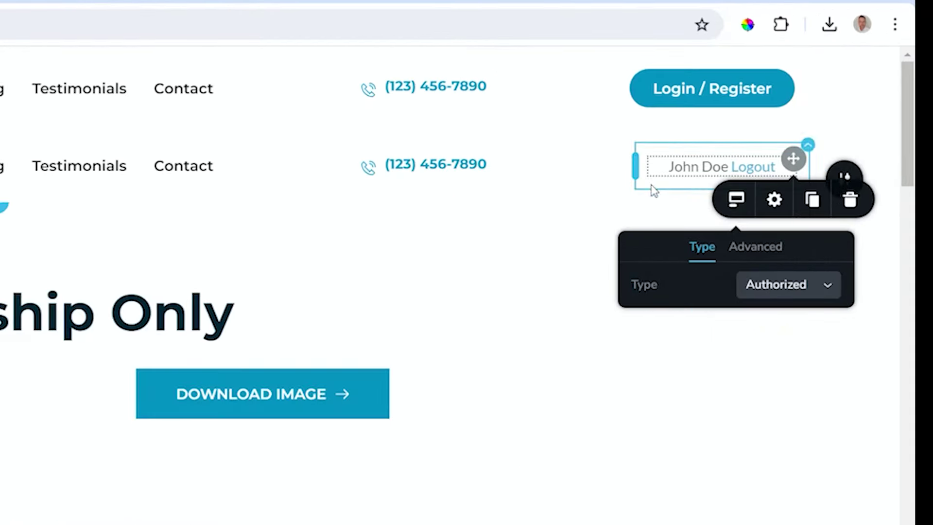
left_click(620, 204)
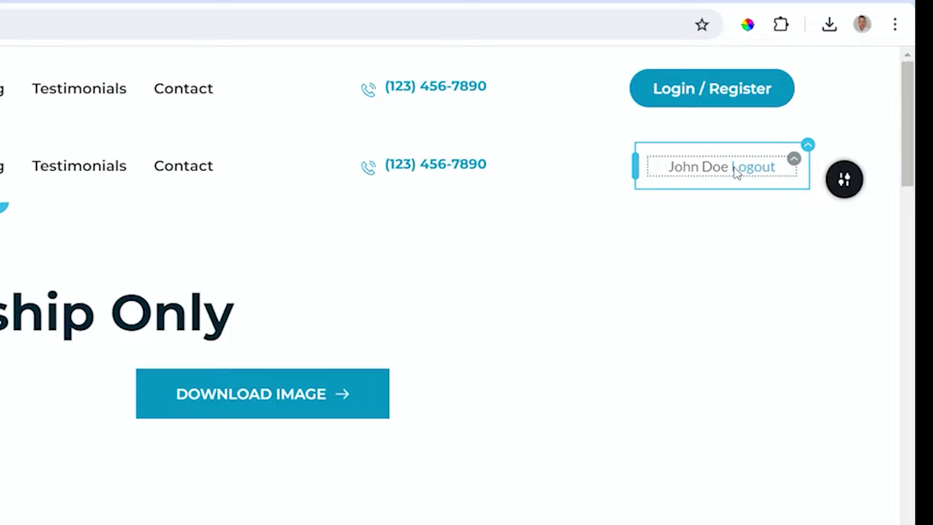
Step: Turn off Full name in the Login's advanced options so only the Logout link remains
left_click(792, 165)
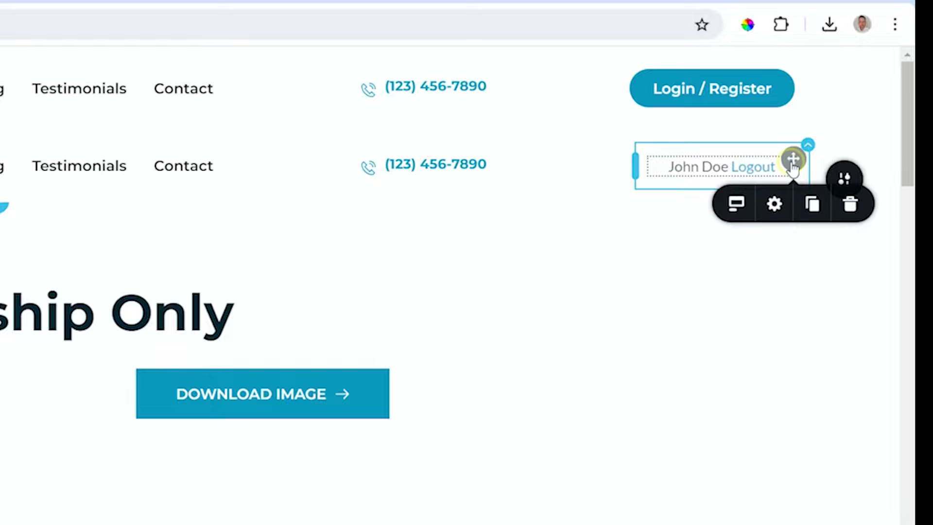
left_click(739, 208)
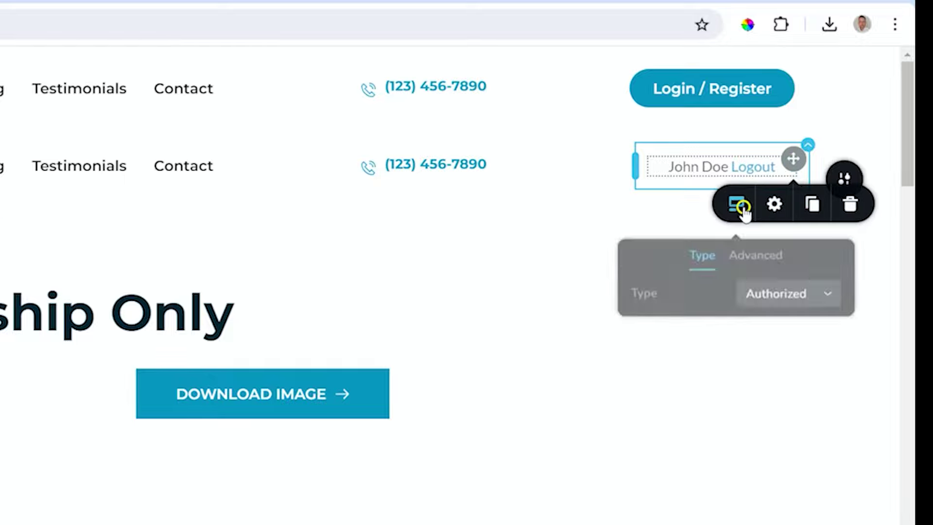
left_click(767, 251)
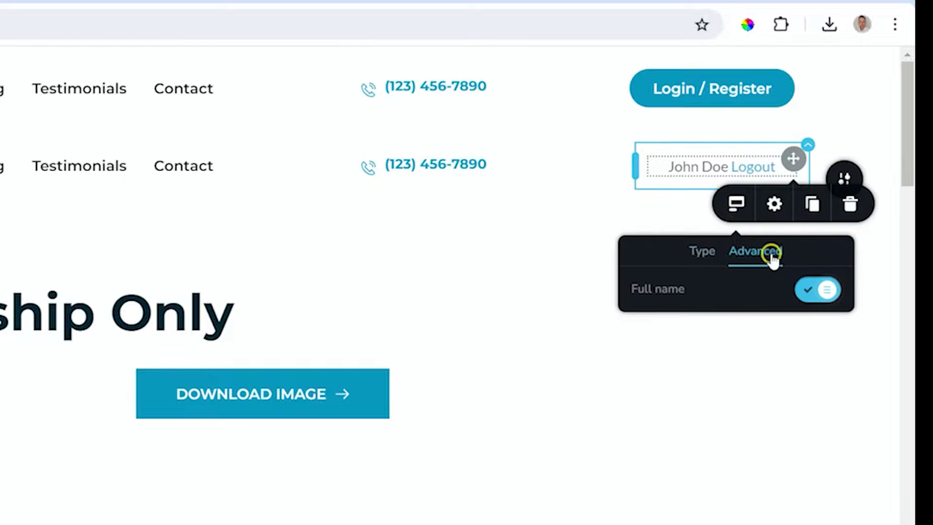
left_click(820, 291)
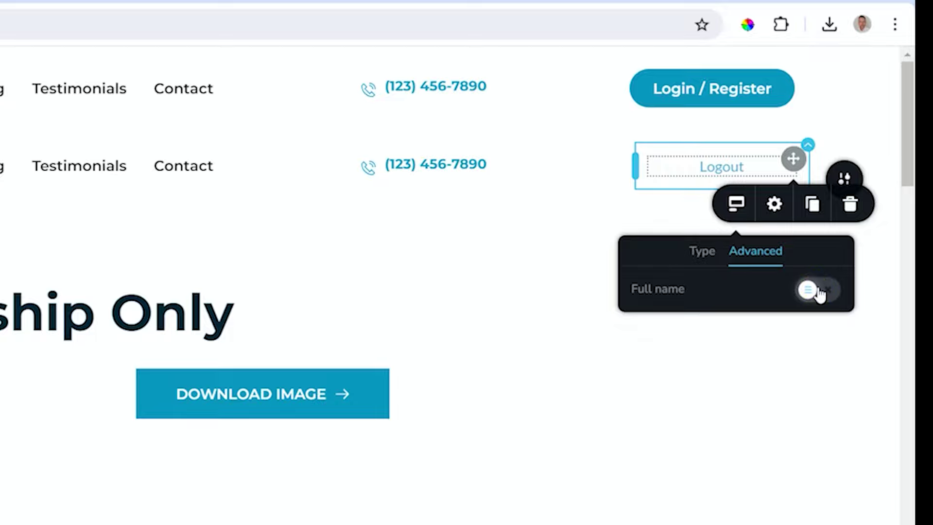
left_click(686, 219)
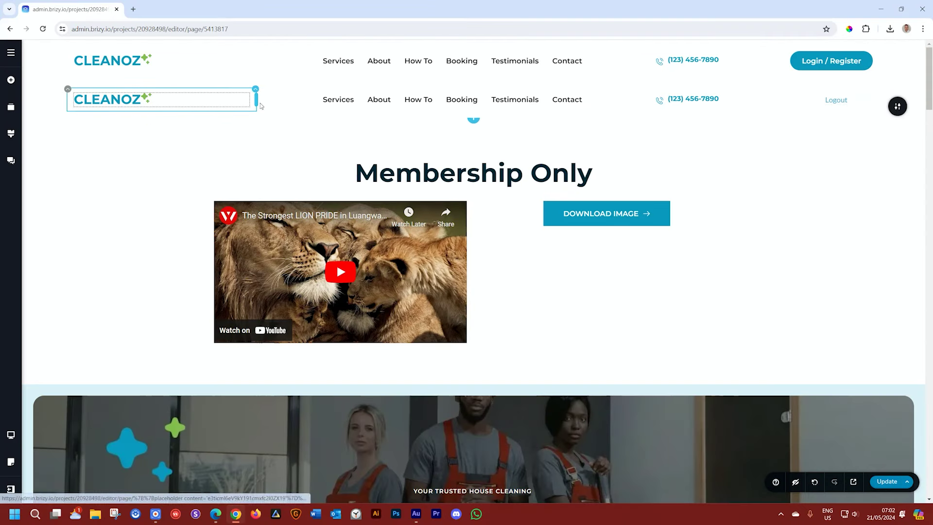
Step: Restrict the second header's Membership Show to: Logged, then publish the update
mouse_move(897, 106)
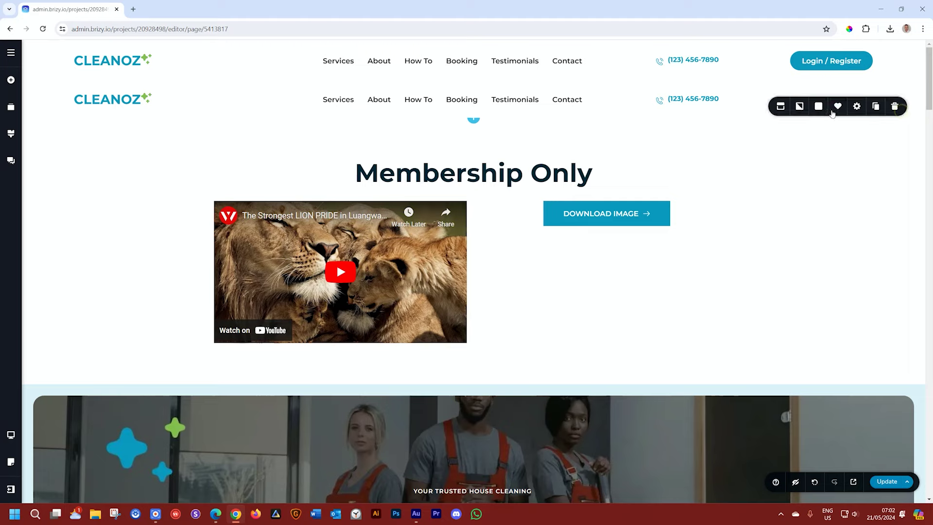
left_click(778, 107)
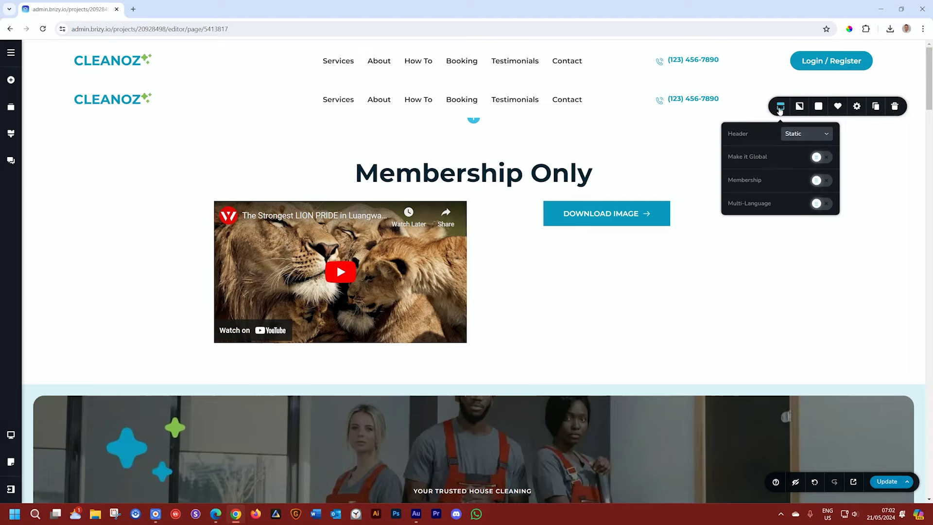
left_click(821, 180)
left_click(810, 197)
left_click(804, 226)
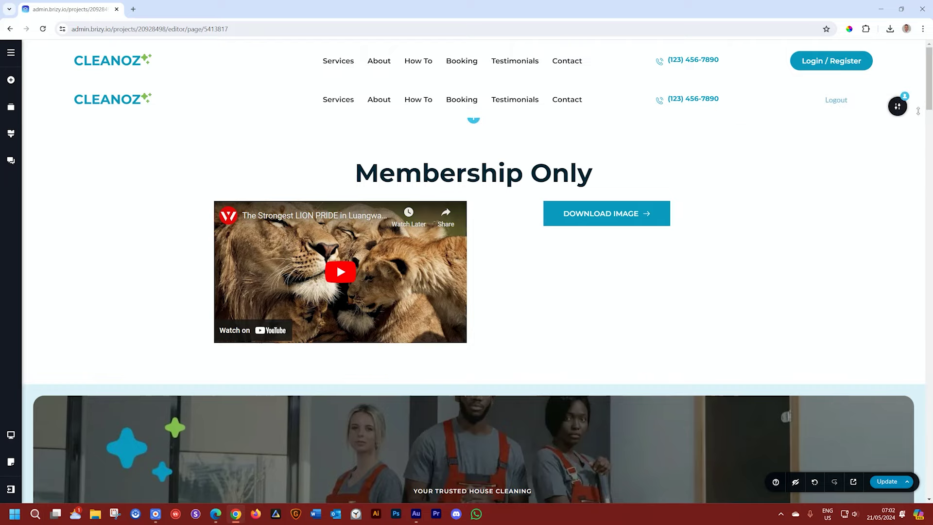
left_click(888, 482)
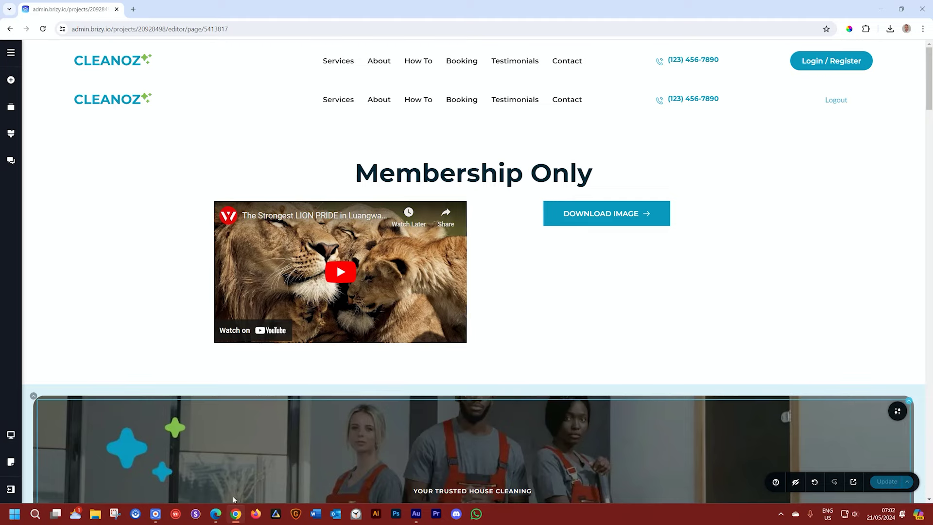
left_click(216, 514)
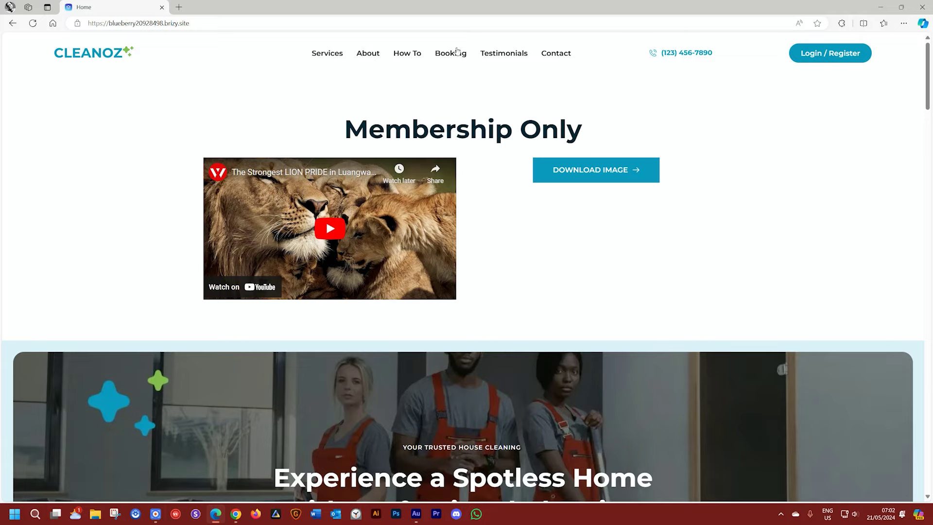
Step: Reload the live Cleanoz home page and log out with the header's Logout link
left_click(33, 23)
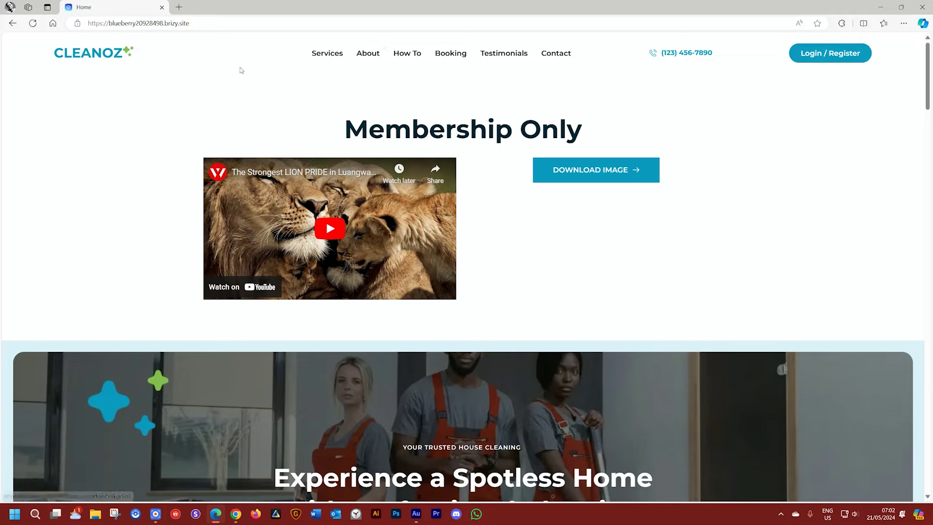
left_click(32, 24)
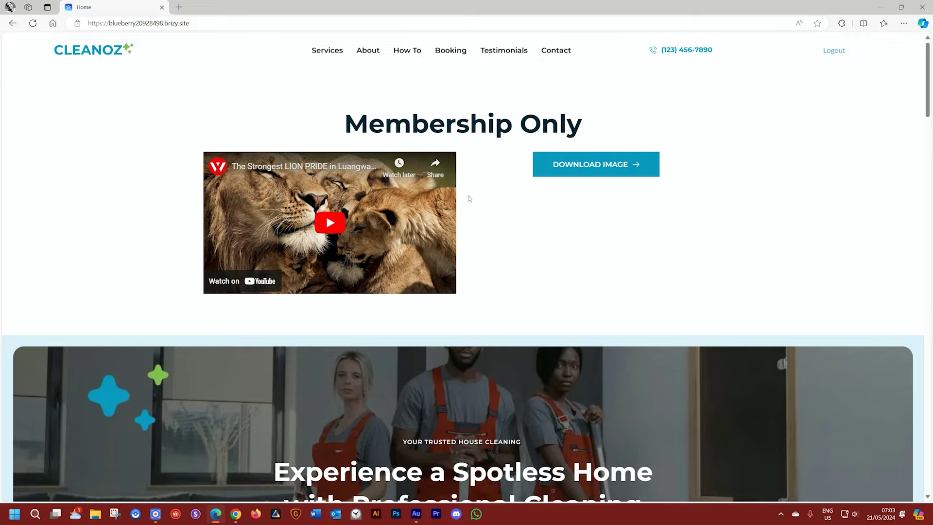
left_click(831, 57)
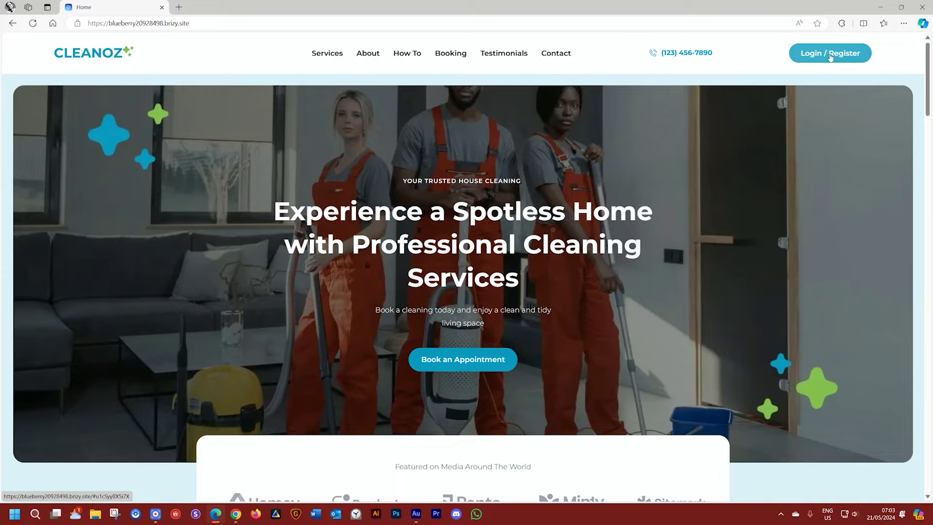
Step: Log in with the saved member credentials, decline saving the password, and return to the Brizy editor
left_click(830, 54)
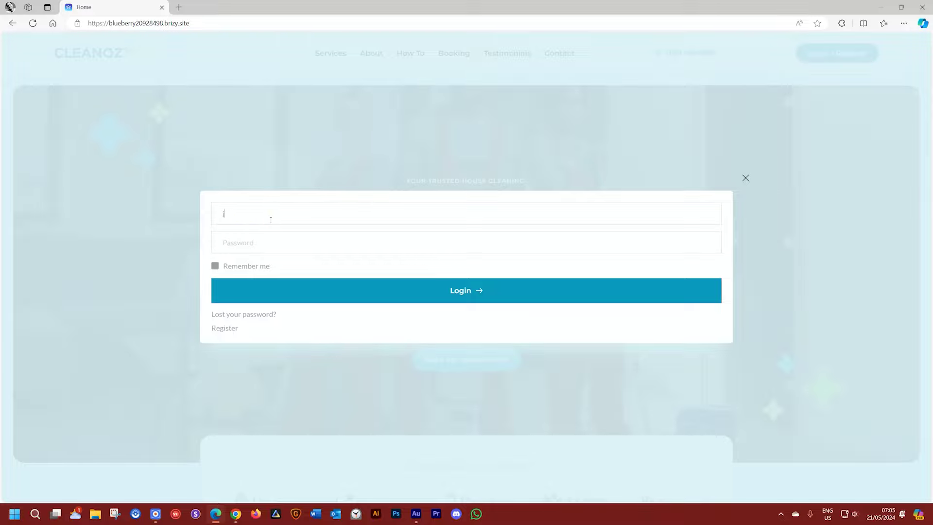
left_click(258, 236)
left_click(439, 295)
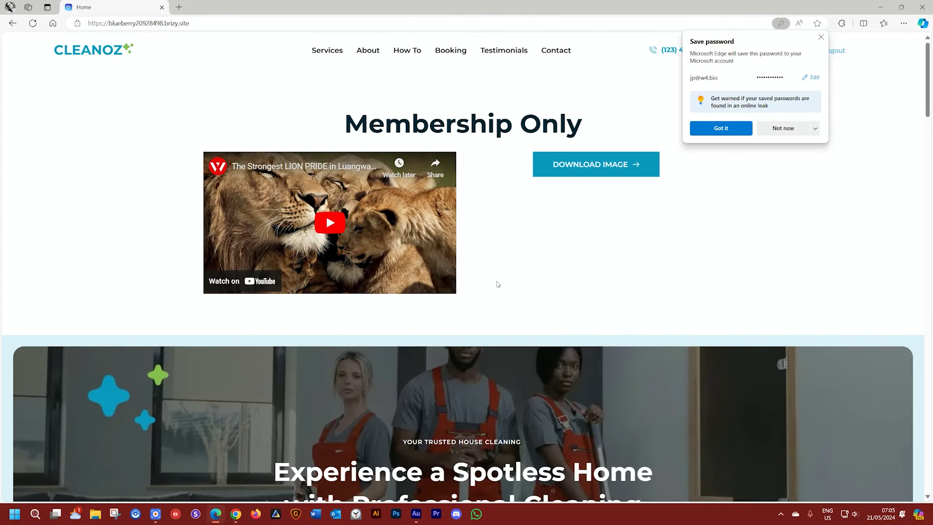
left_click(780, 129)
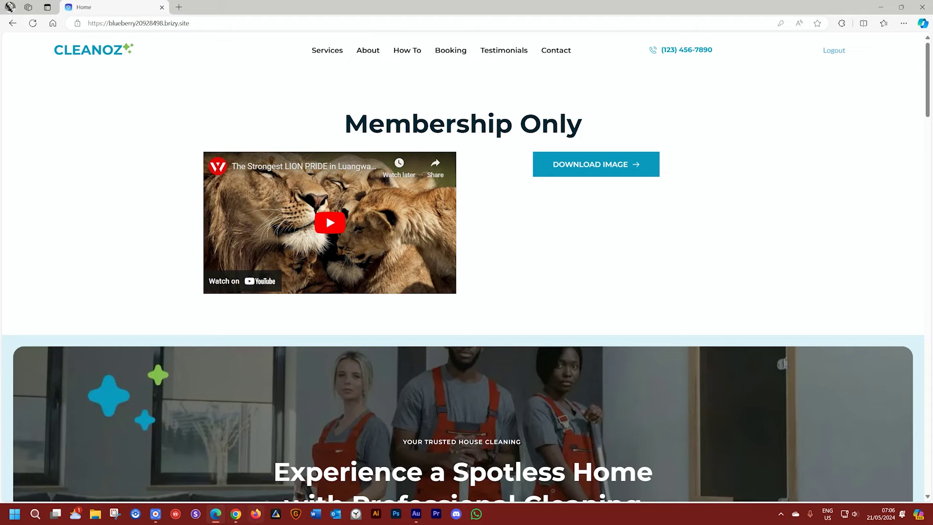
left_click(238, 518)
left_click(904, 193)
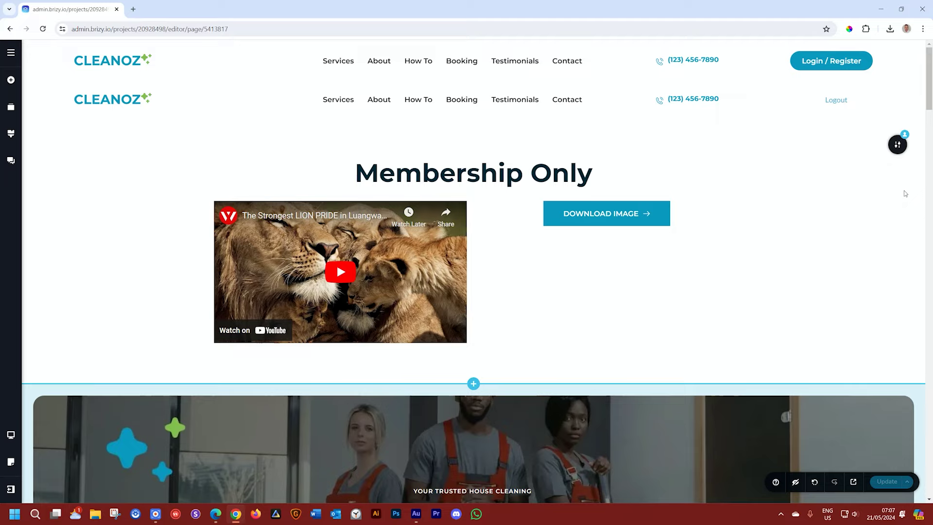
Step: Start a new user under All users and fill in the member's first name, last name and e-mail username
left_click(11, 52)
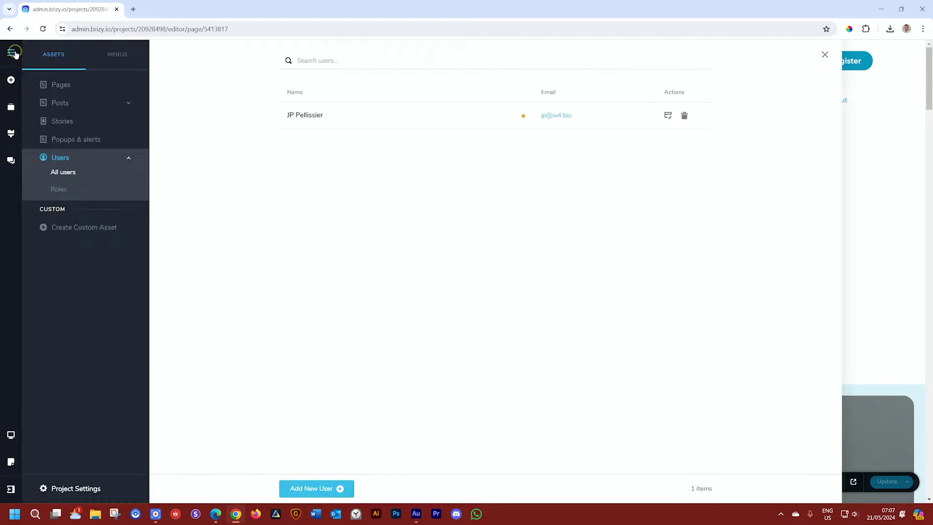
left_click(61, 172)
left_click(320, 491)
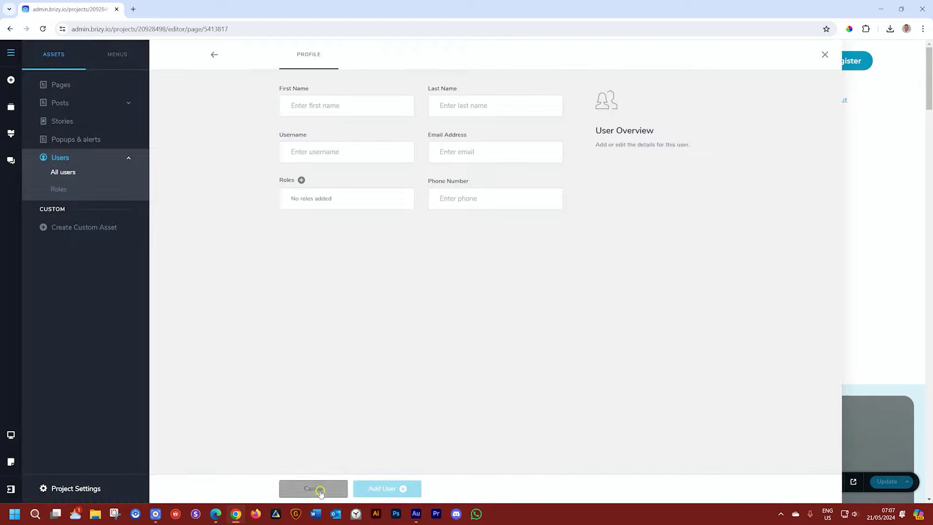
left_click(334, 101)
key("Tab")
left_click(302, 153)
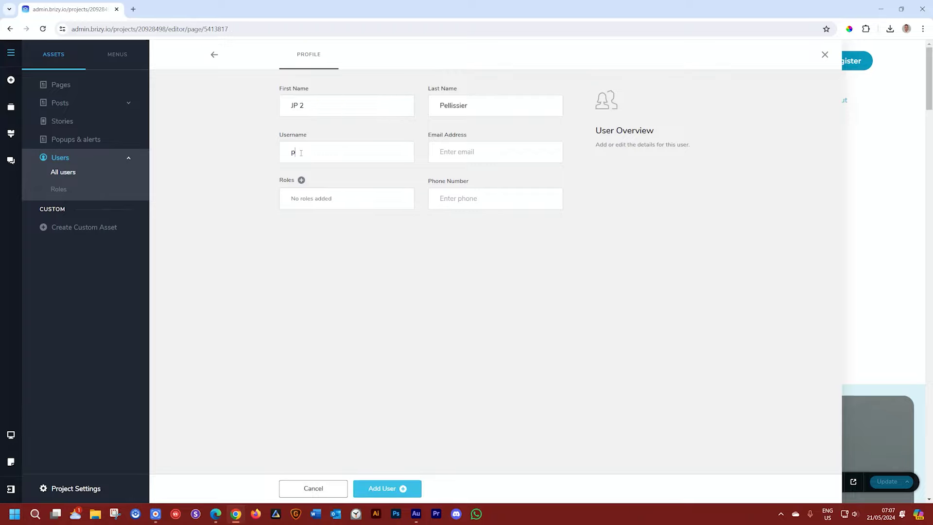
left_click(464, 199)
Step: Create a Tier 1 role, assign it to the new user, and add the user
left_click(302, 181)
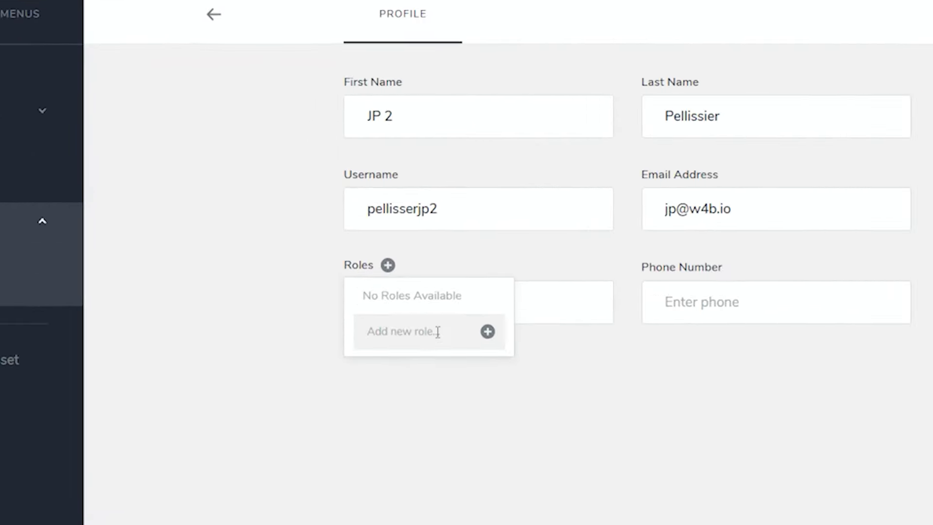
type("Tier 1")
left_click(488, 330)
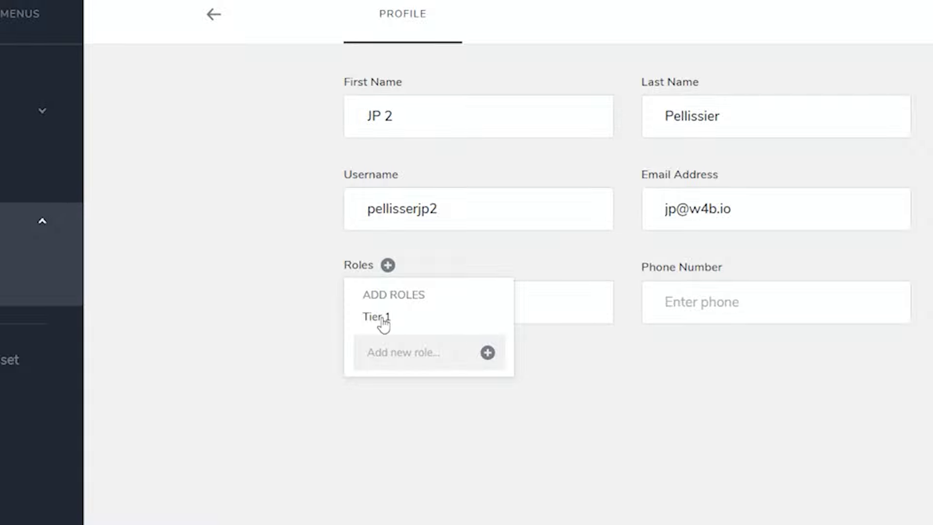
left_click(381, 318)
left_click(559, 364)
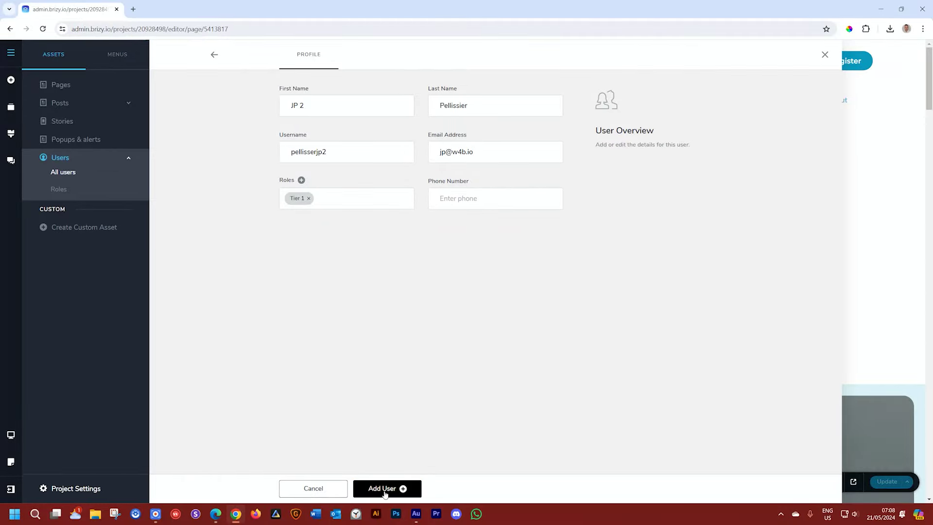
left_click(385, 491)
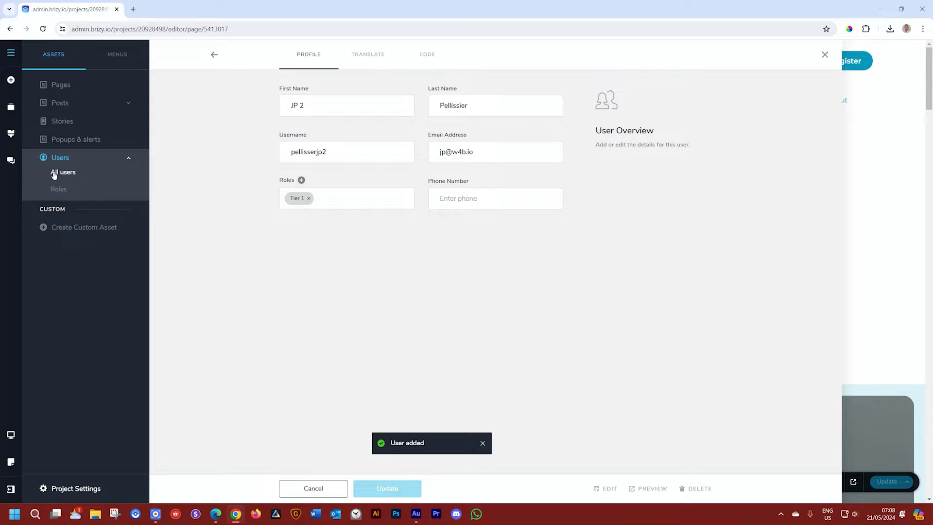
Step: Add a new role named Tier 2 under Users › Roles
left_click(62, 192)
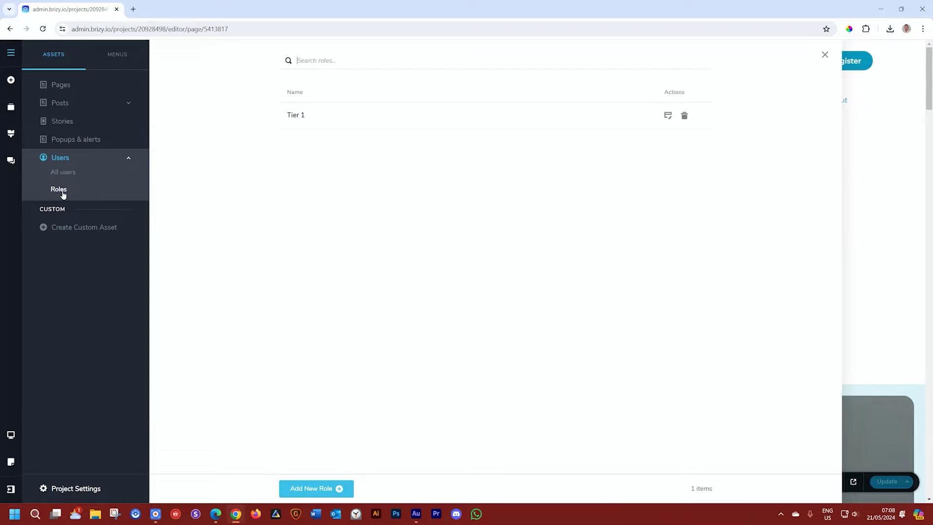
left_click(339, 488)
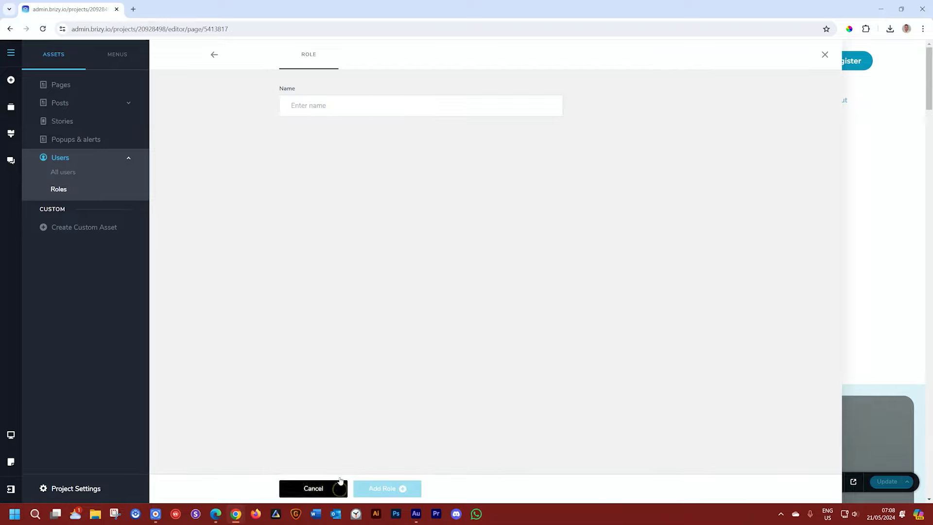
type("Tier ")
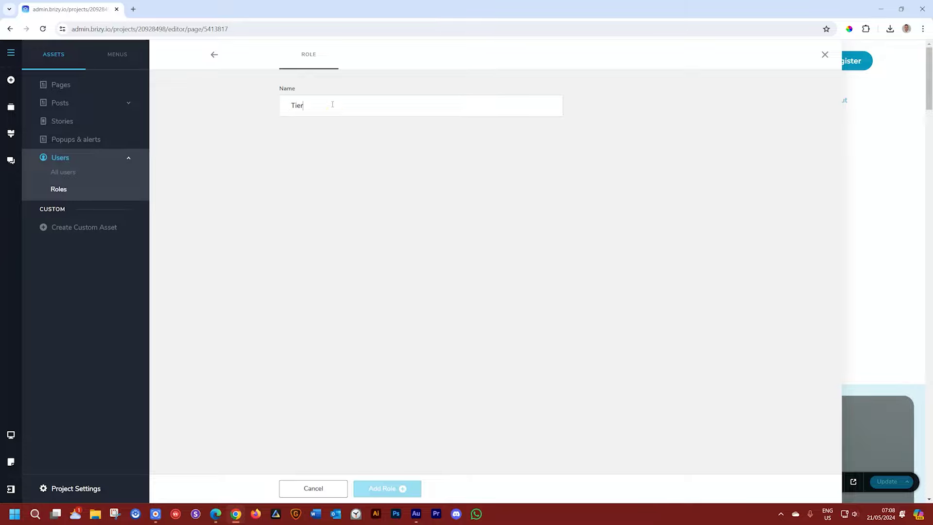
type("2")
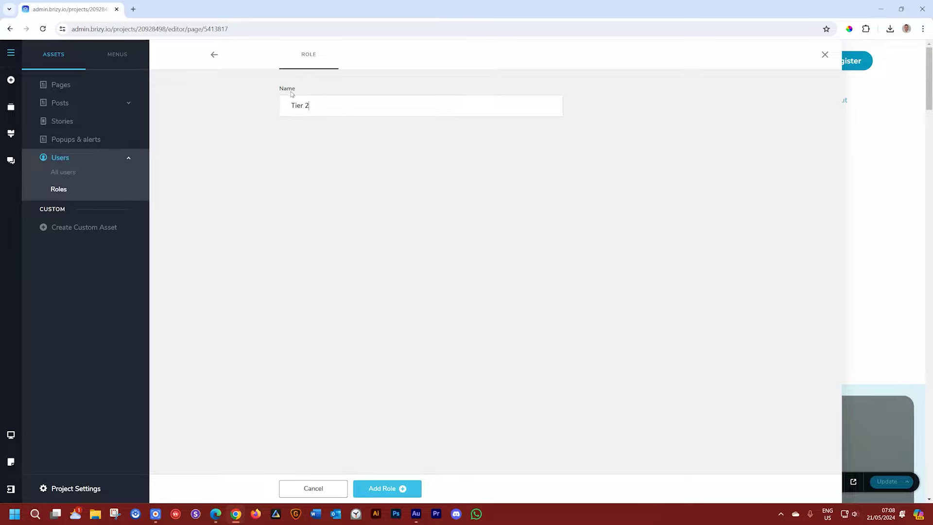
left_click(394, 487)
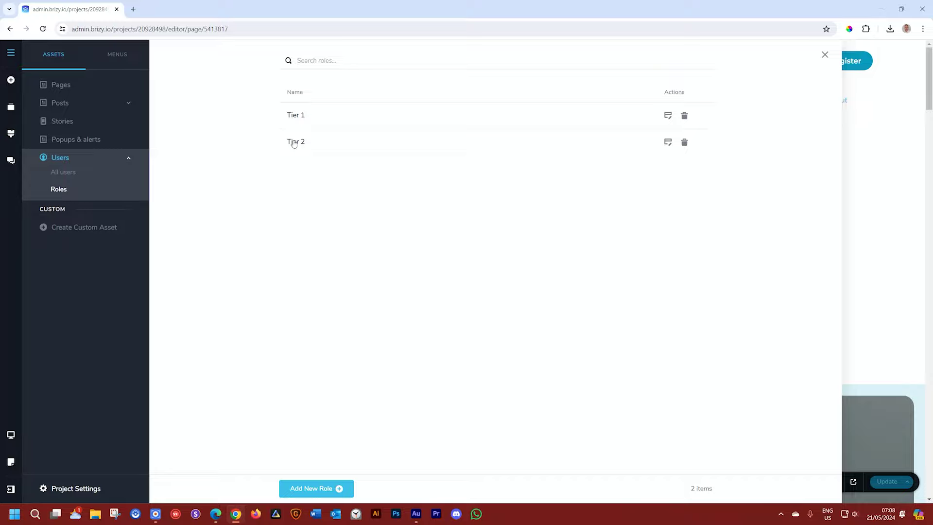
Step: Give the original member user the Tier 2 role and save the profile
left_click(59, 175)
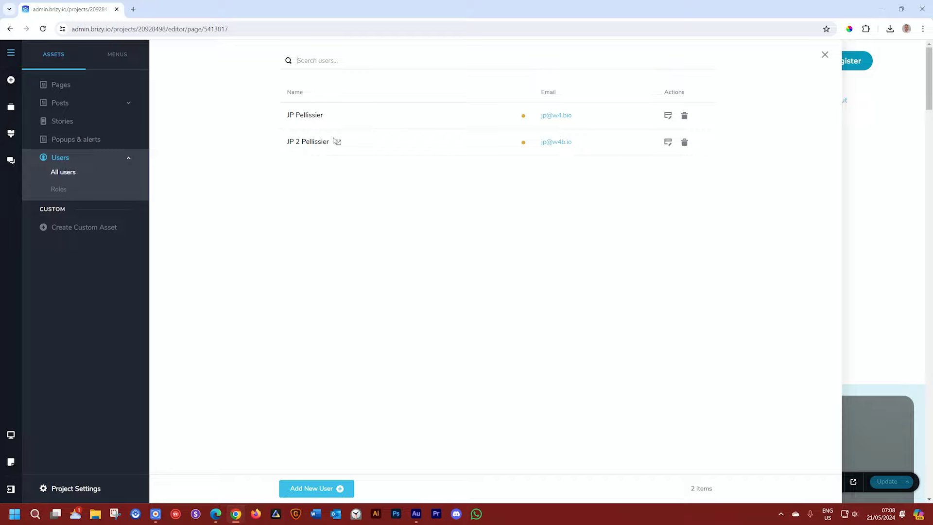
left_click(308, 143)
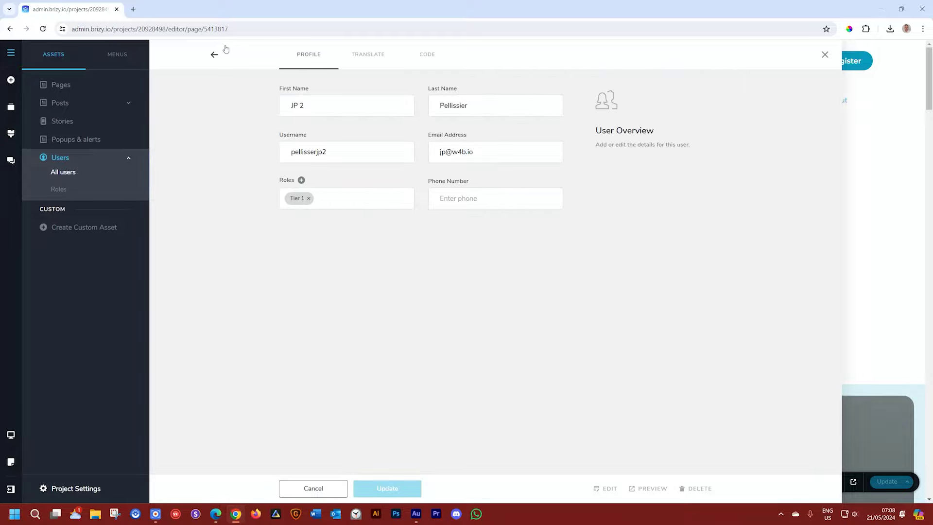
left_click(215, 56)
left_click(298, 116)
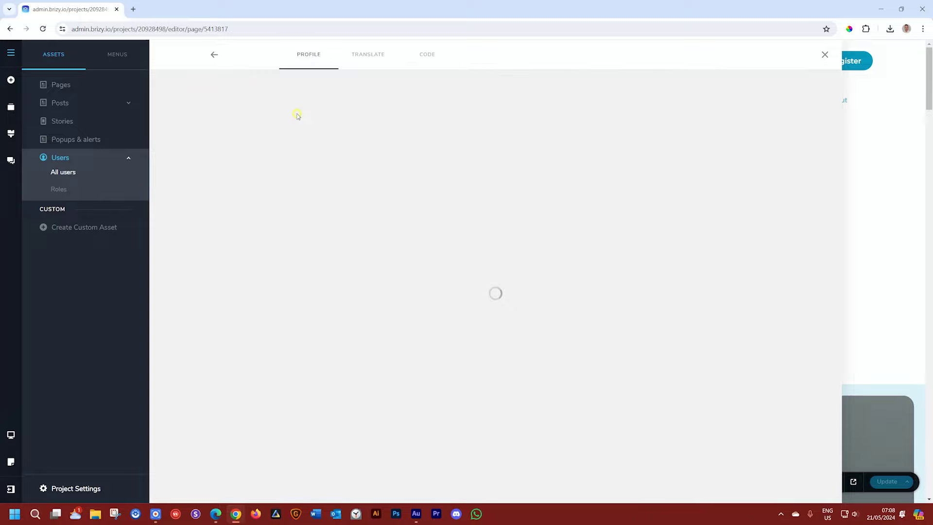
left_click(301, 181)
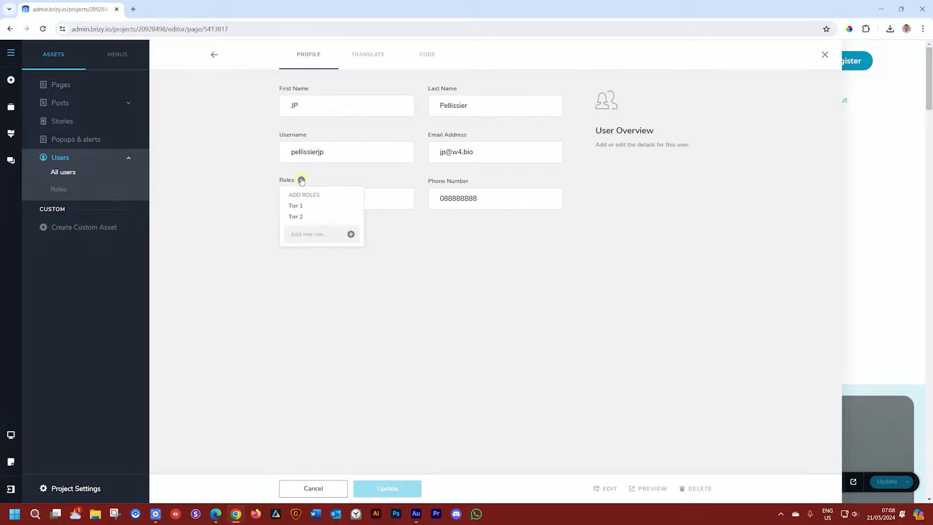
left_click(296, 216)
left_click(404, 301)
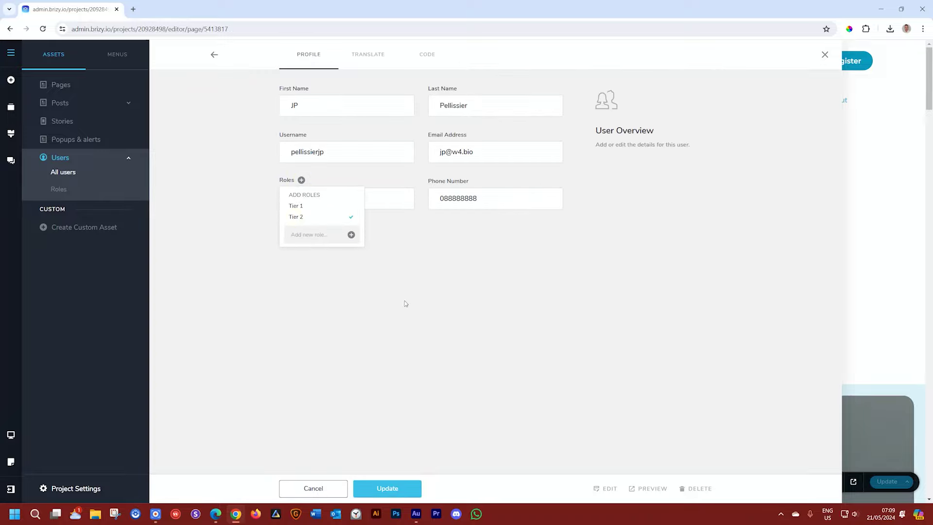
left_click(382, 486)
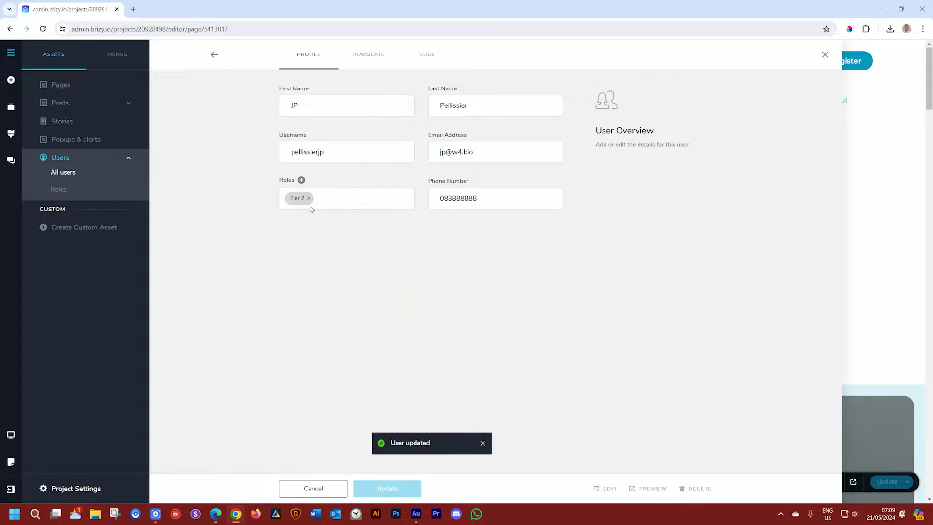
Step: Change the first membership heading to 'Membership Only - Tier All'
left_click(896, 228)
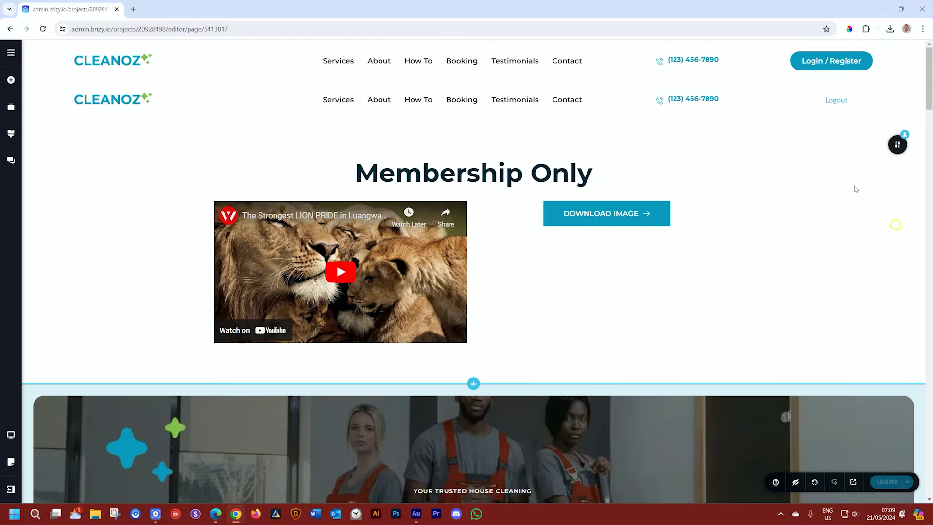
left_click(604, 167)
type("- Tier All")
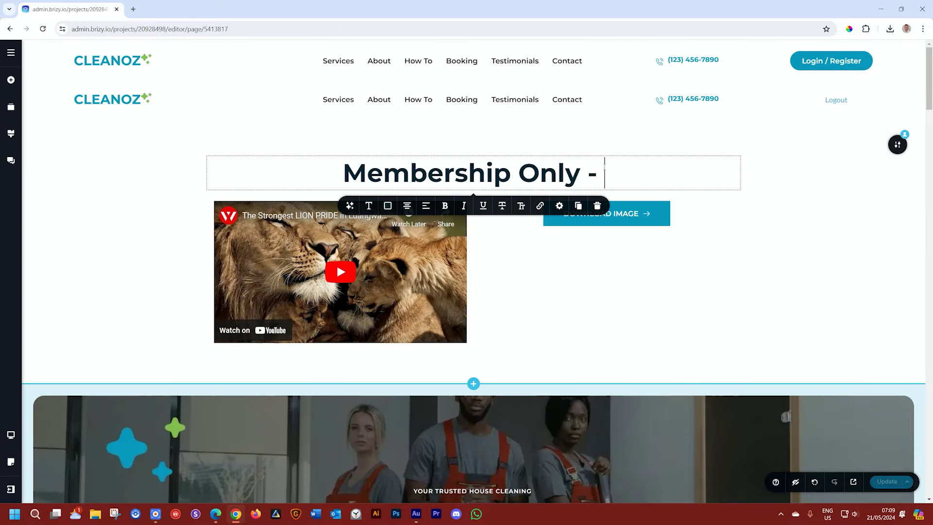
Step: Duplicate the Tier All section and change the copy's heading to 'Membership Only - Tier 1'
left_click(897, 145)
left_click(898, 146)
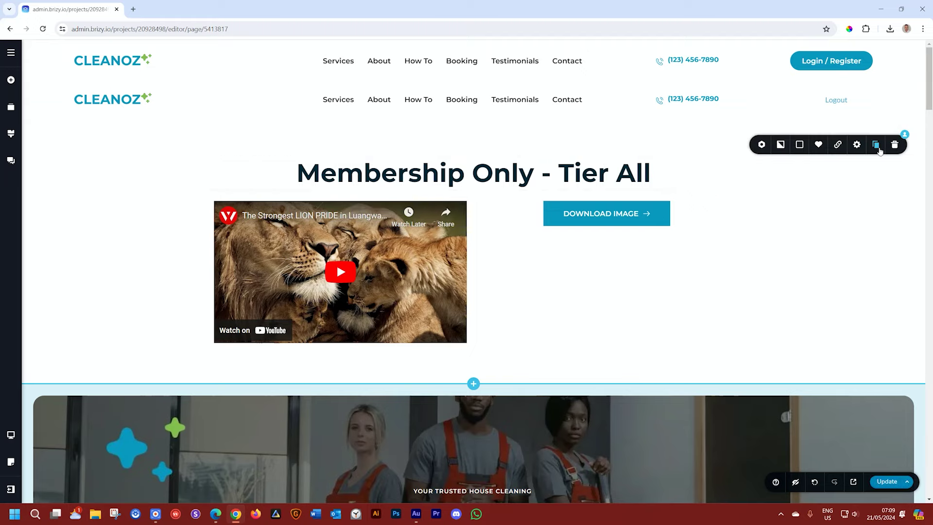
left_click(876, 145)
scroll(879, 151, "down", 3)
scroll(879, 152, "down", 3)
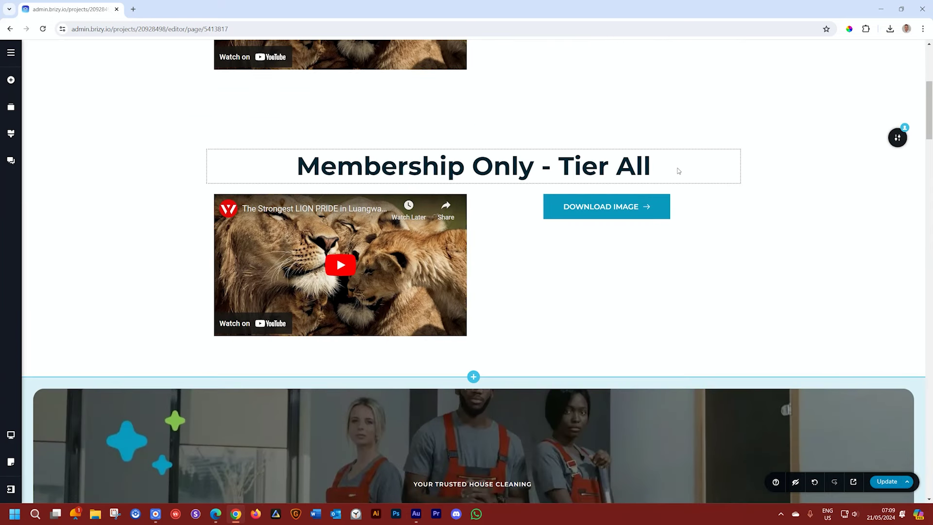
double_click(632, 167)
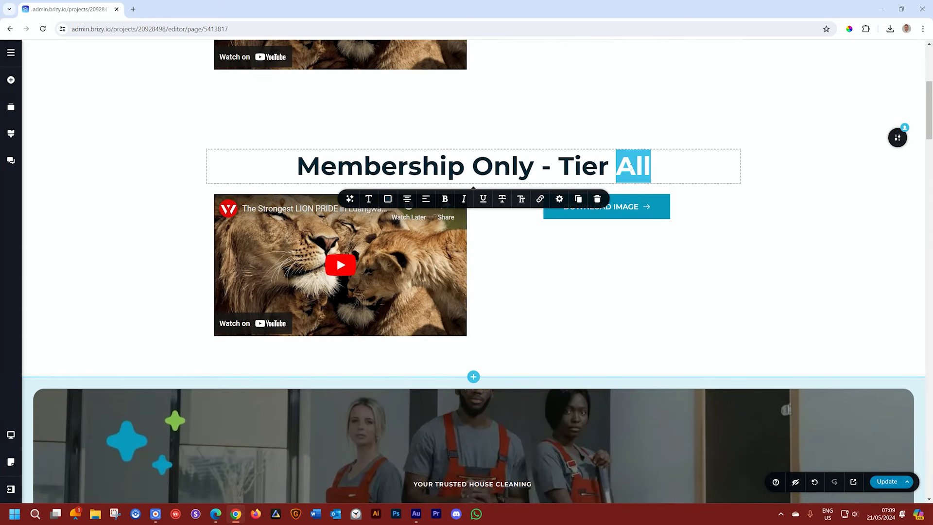
type("1")
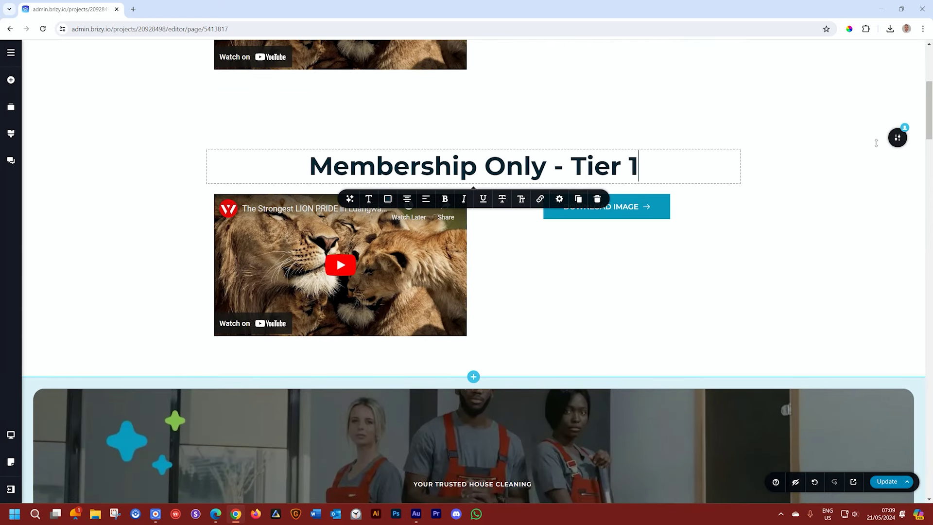
scroll(876, 136, "up", 4)
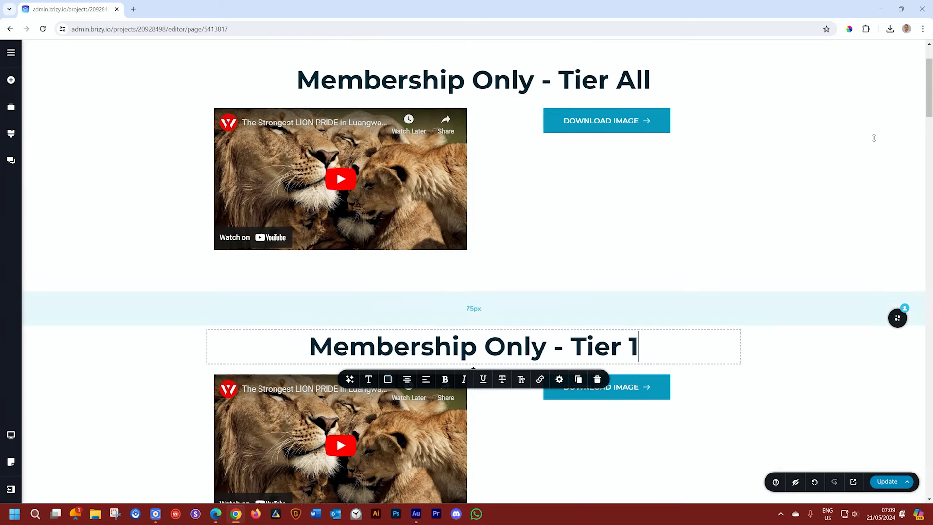
Step: Confirm the Tier All and Tier 1 sections both show to Logged visitors, then reload the editor with F5
scroll(879, 112, "up", 2)
left_click(897, 143)
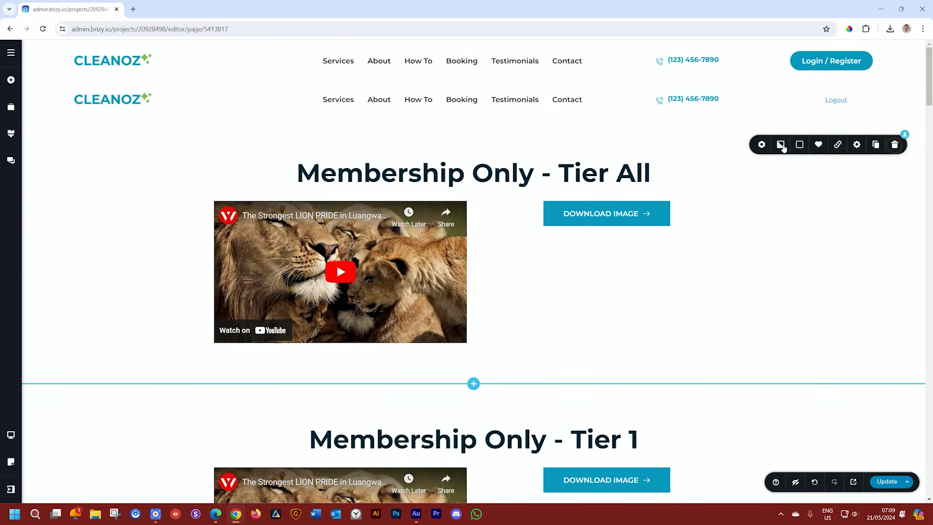
left_click(762, 145)
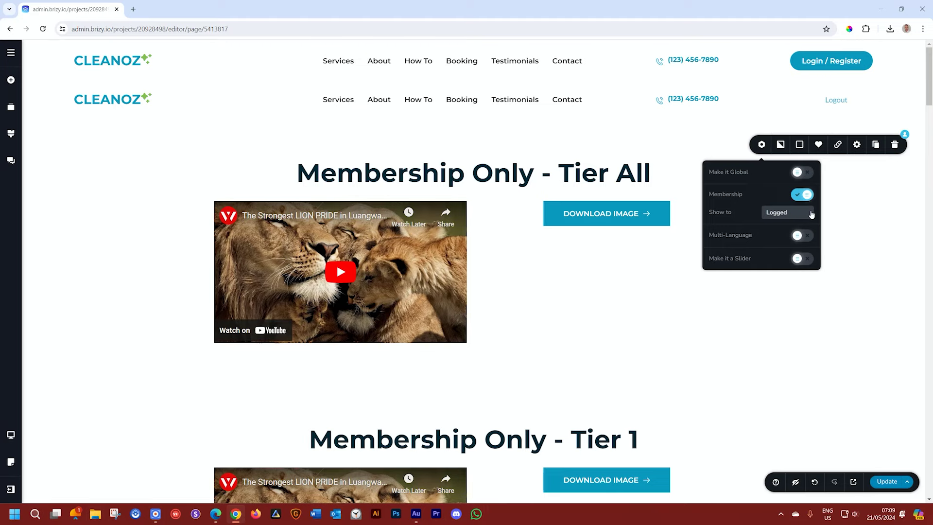
scroll(883, 375, "down", 3)
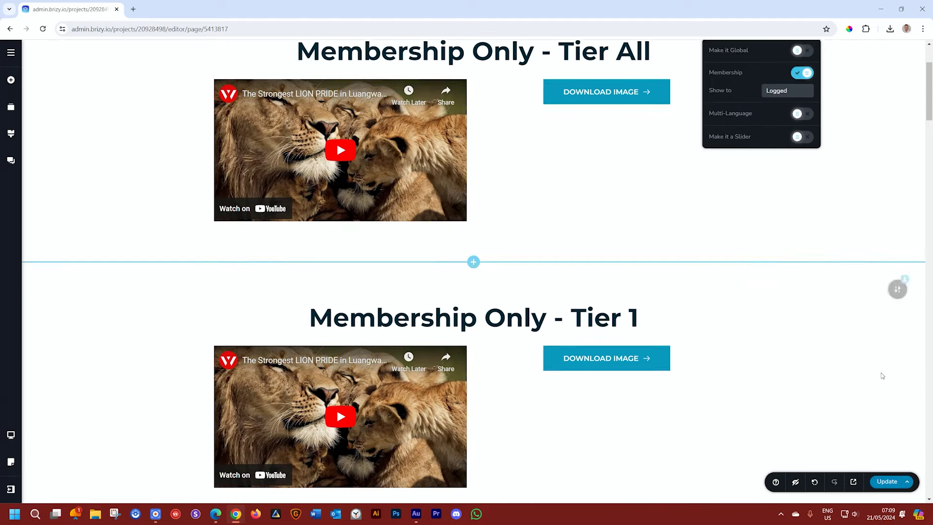
scroll(882, 375, "down", 2)
left_click(897, 227)
left_click(761, 229)
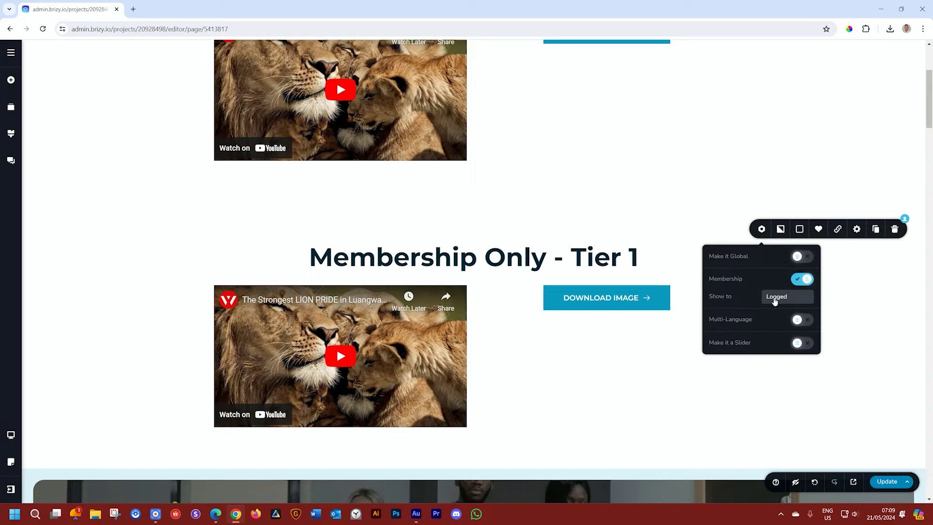
left_click(776, 298)
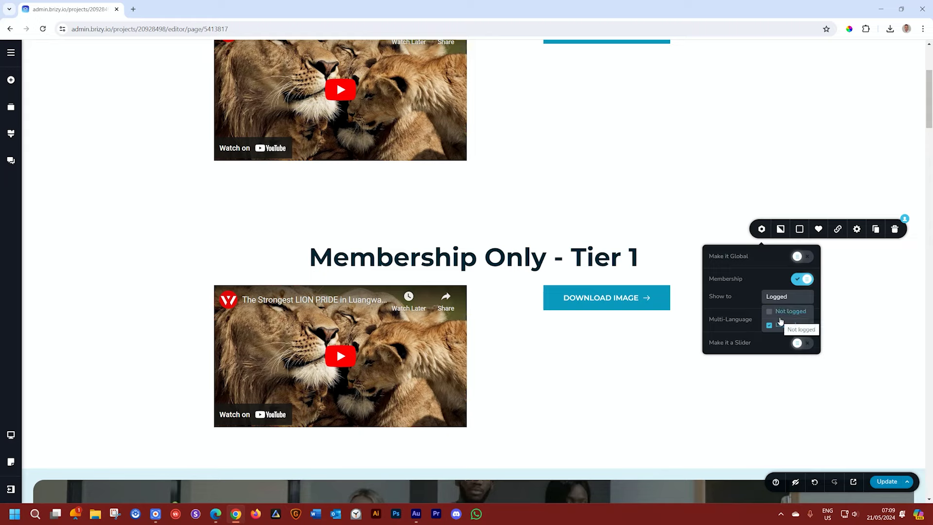
left_click(852, 305)
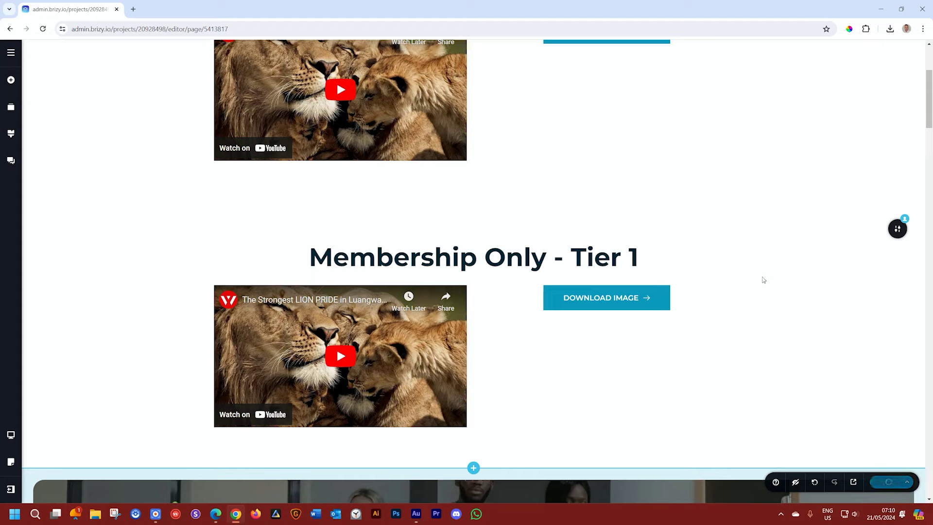
key("F5")
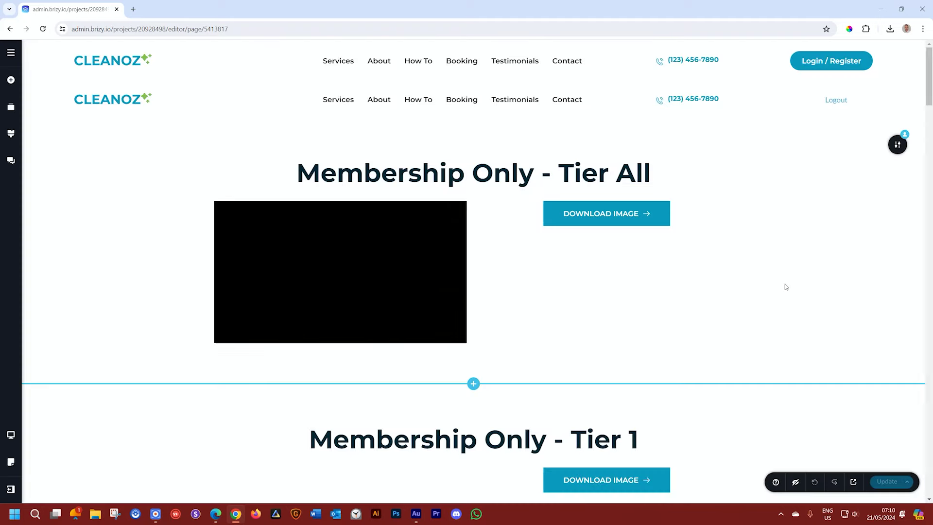
scroll(877, 301, "down", 5)
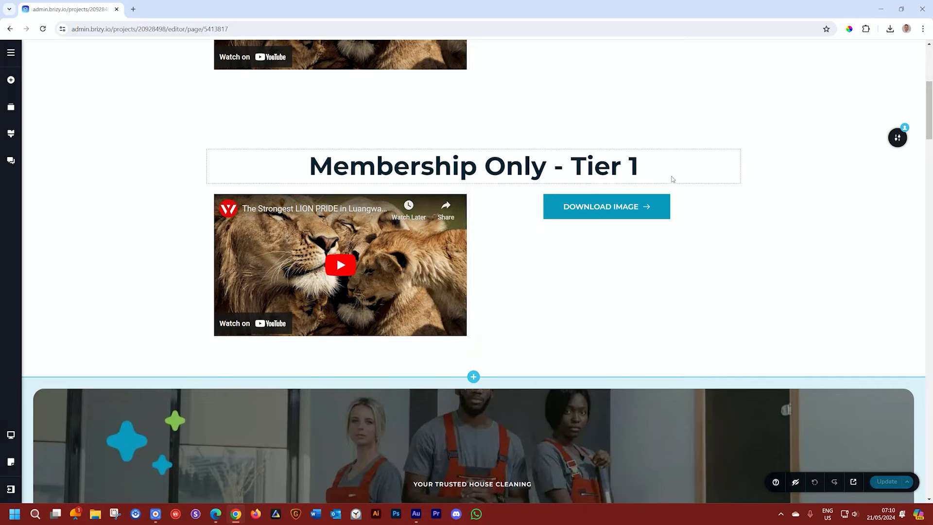
Step: Set the Tier 1 section's Show to option to Tier 1 instead of Logged, and publish the update
mouse_move(898, 138)
left_click(761, 138)
left_click(780, 205)
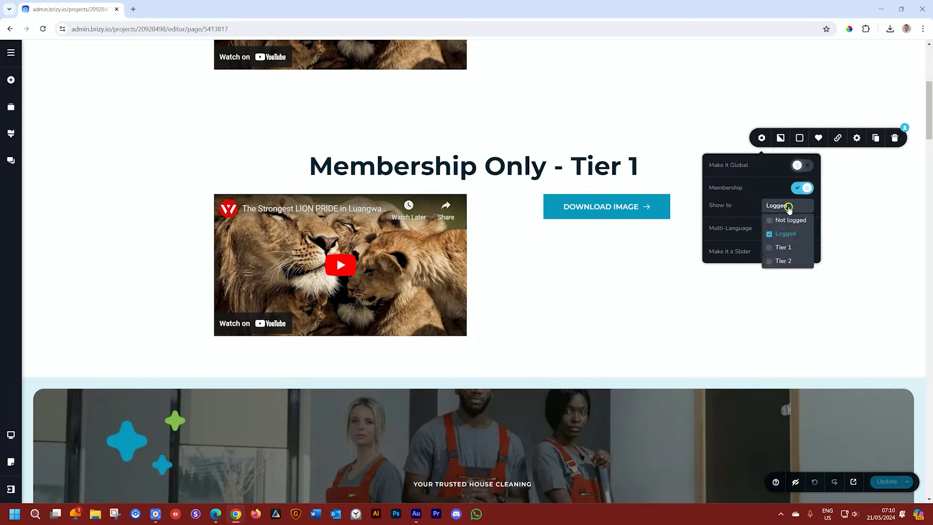
left_click(780, 249)
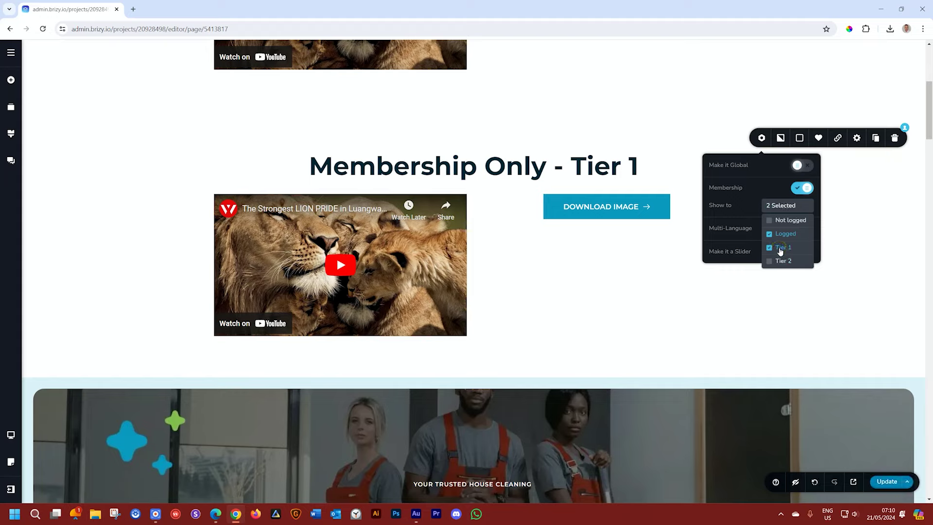
left_click(785, 233)
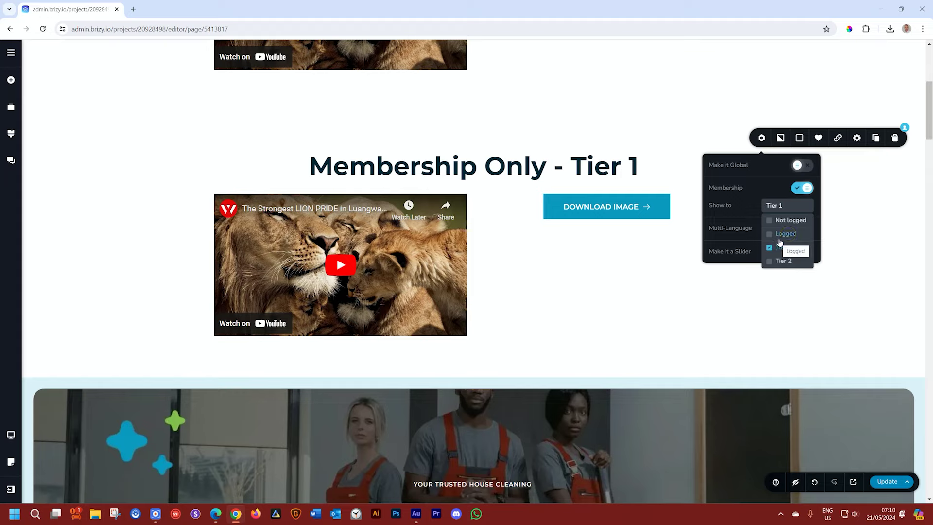
left_click(835, 250)
left_click(888, 483)
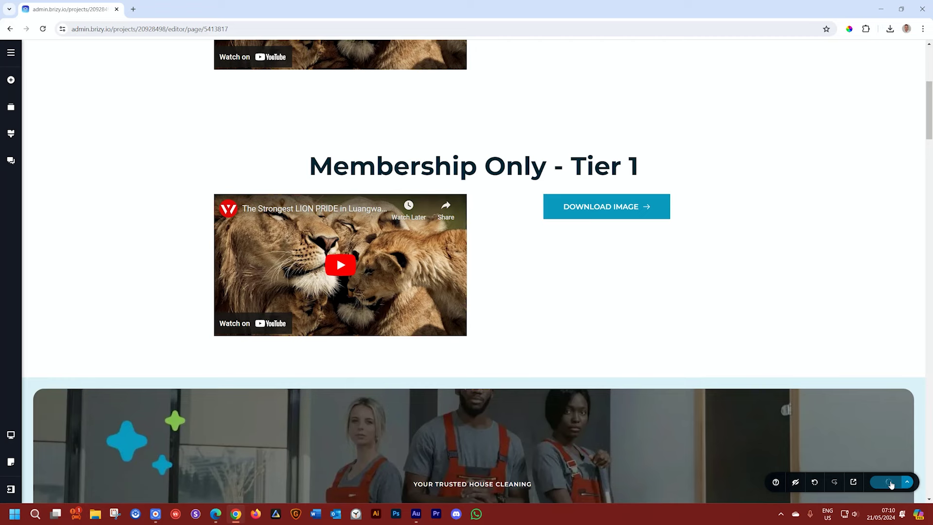
left_click(214, 516)
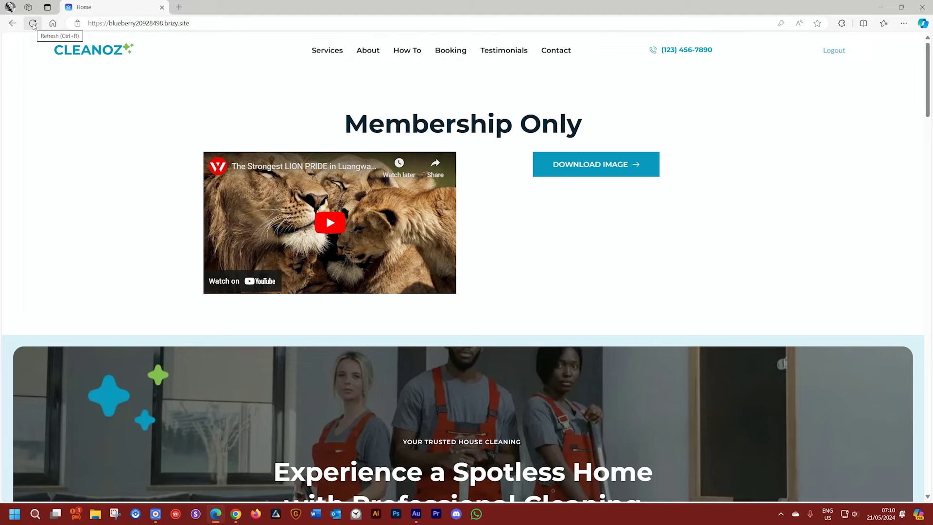
Step: Open the first user's Brizy profile to check its Tier 2 role
left_click(235, 513)
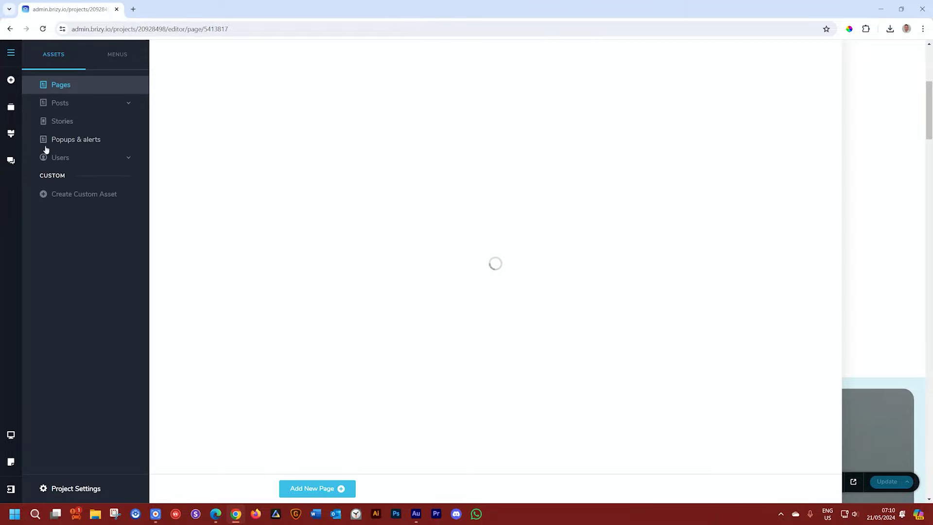
left_click(46, 157)
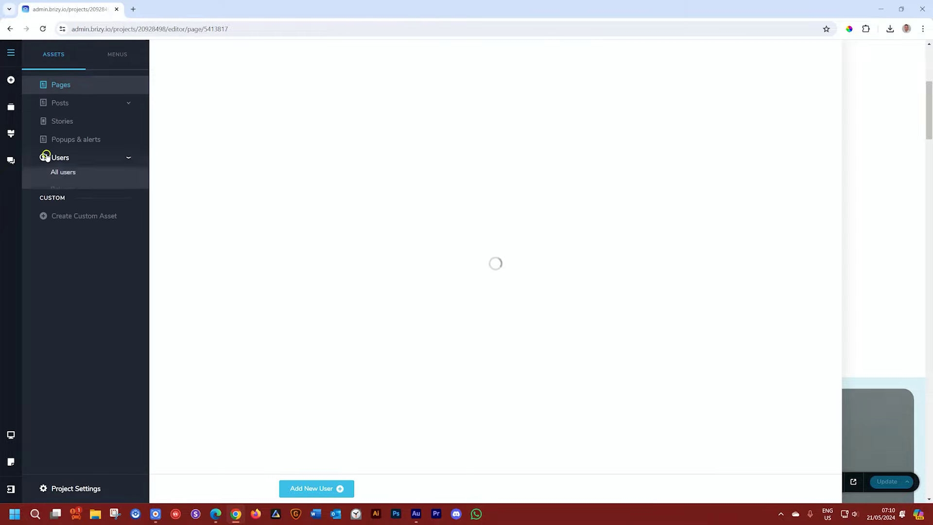
left_click(311, 118)
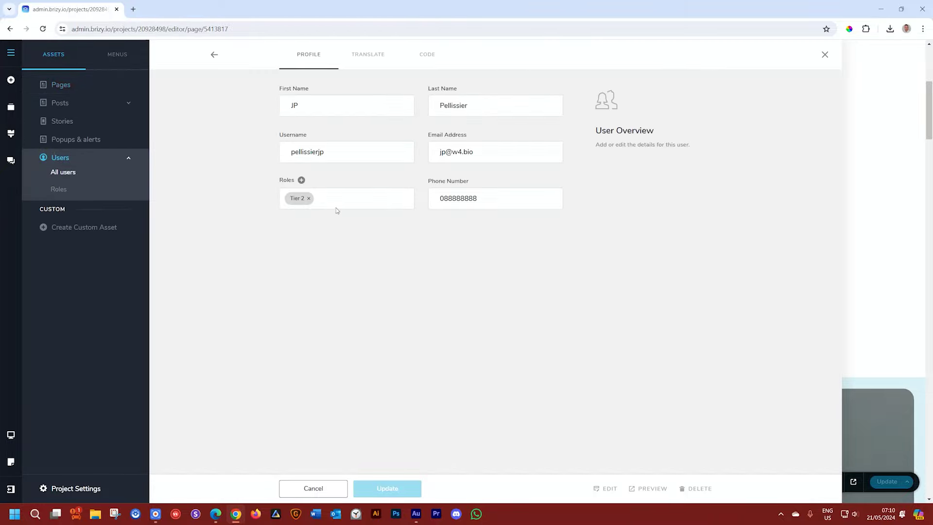
Step: Refresh the live site to confirm only Tier All shows, then log out
left_click(219, 521)
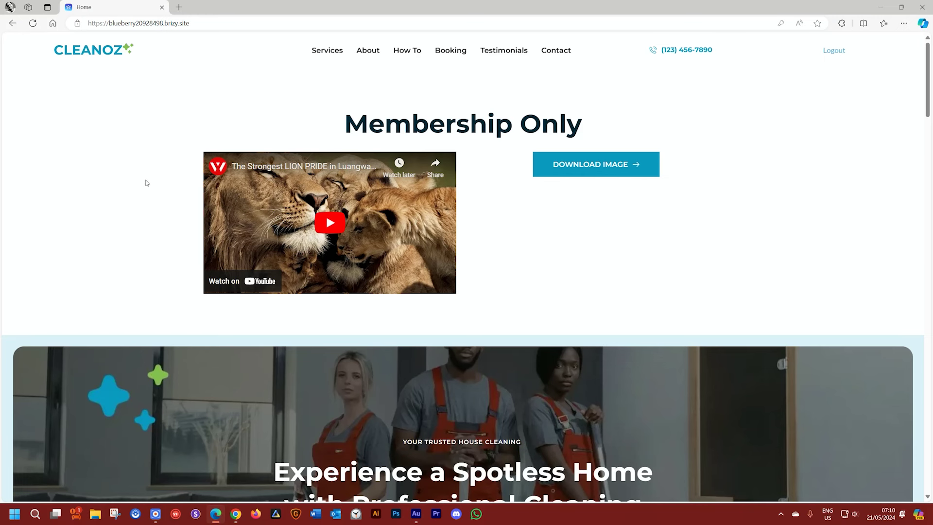
left_click(33, 24)
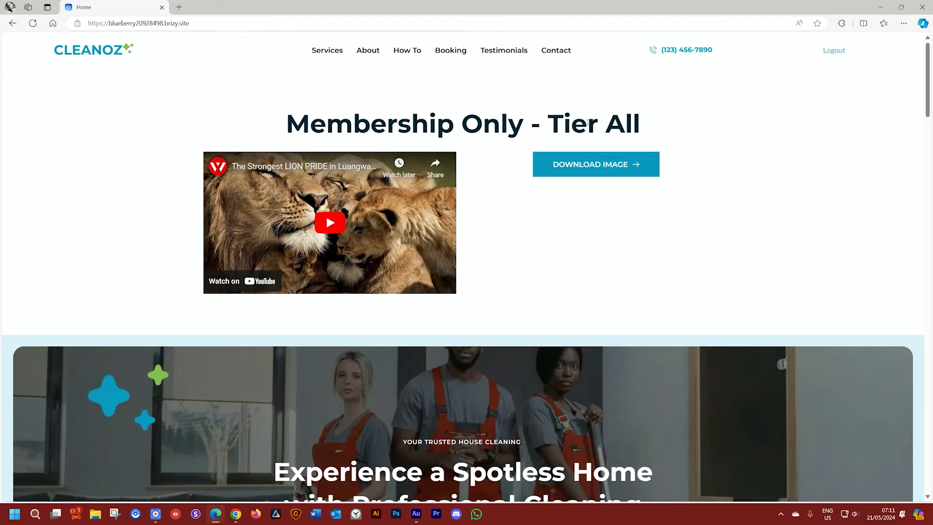
left_click(838, 53)
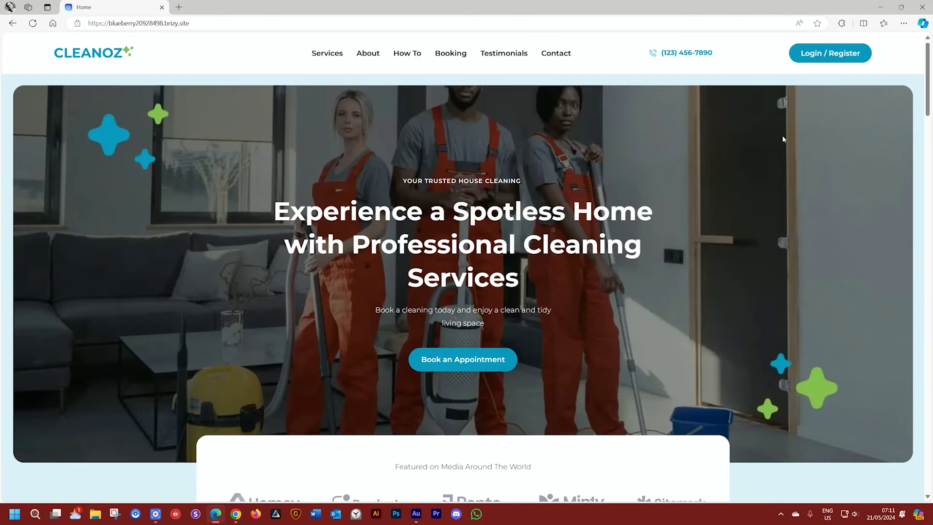
left_click(236, 514)
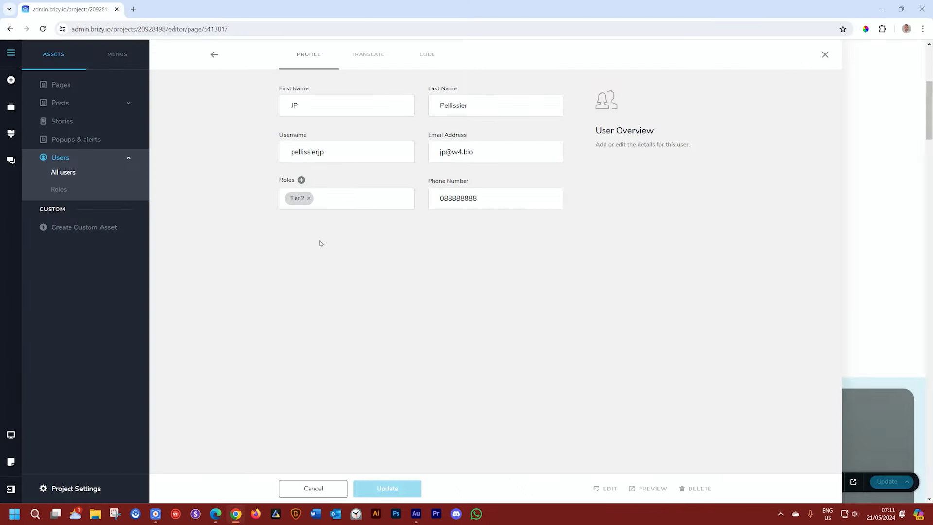
Step: Open the second user's profile from All users to verify its Tier 1 role, then launch Outlook
left_click(64, 173)
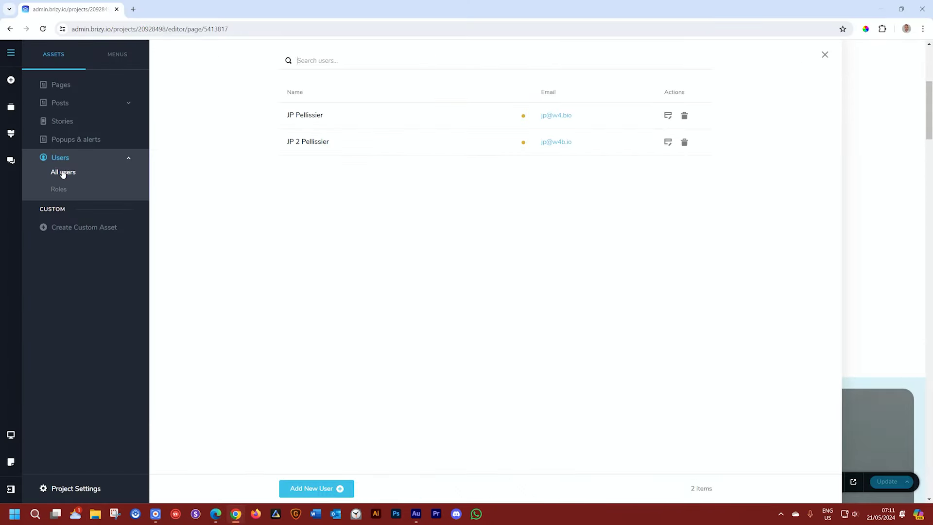
left_click(304, 143)
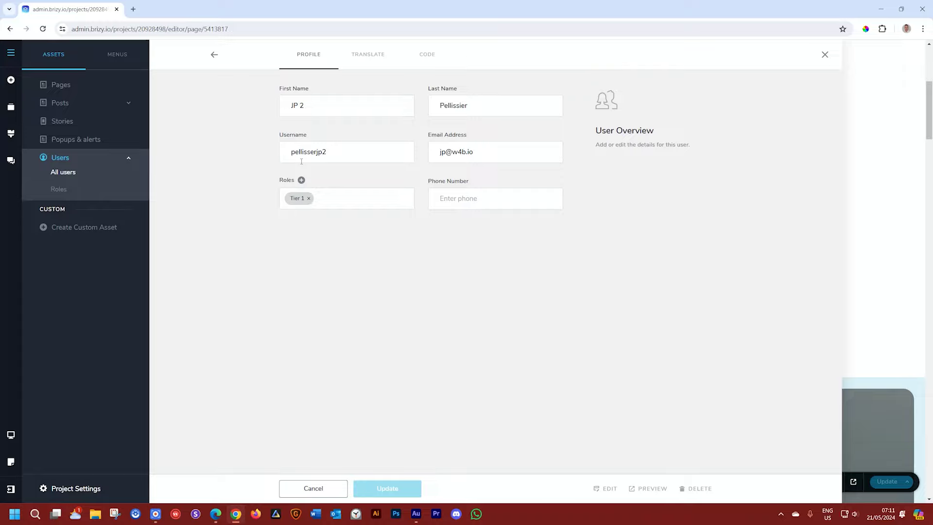
left_click(335, 513)
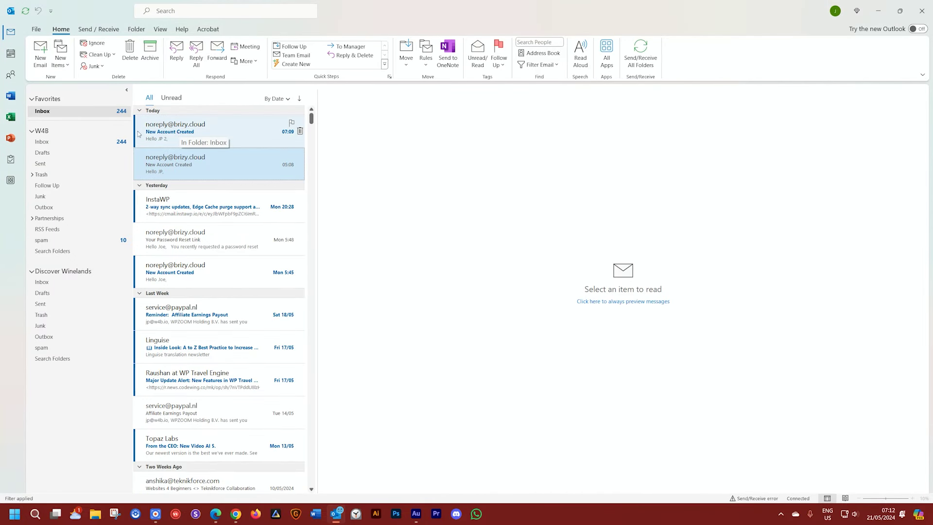
Step: Open the 07:09 New Account Created welcome email in Outlook
left_click(179, 133)
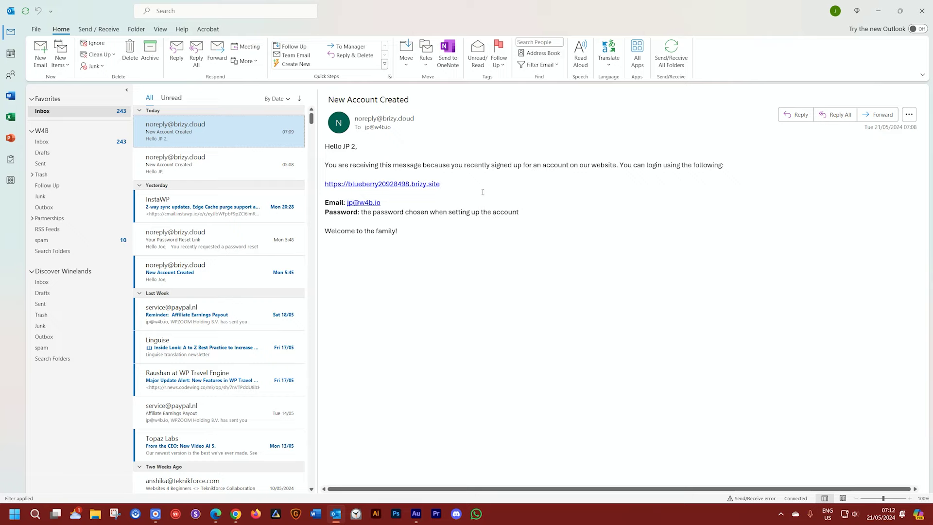
Step: Request a password reset for the member's e-mail on the live site's login form, then open the reset email in Outlook
left_click(211, 511)
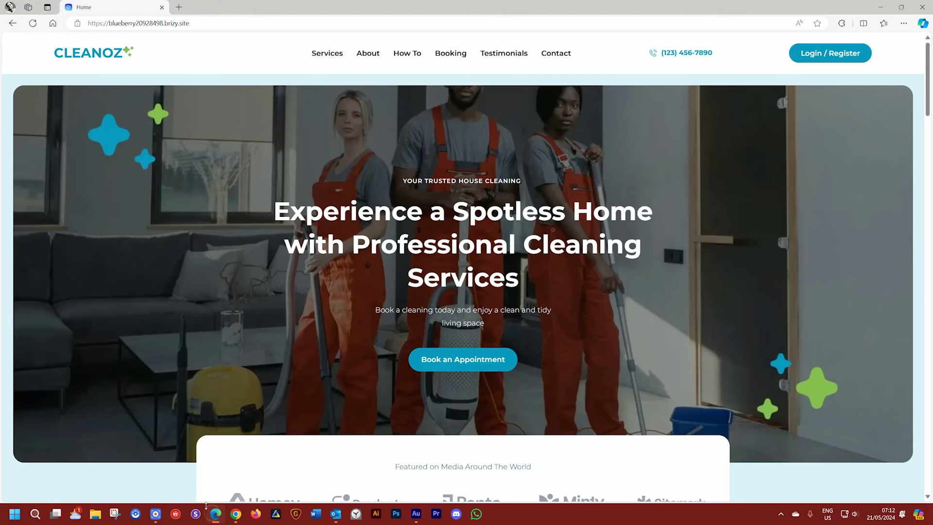
left_click(832, 57)
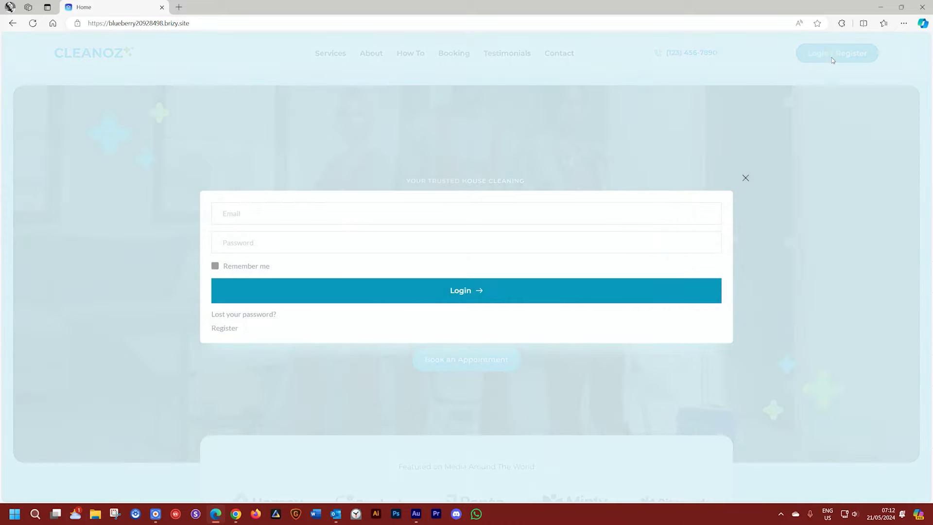
left_click(250, 315)
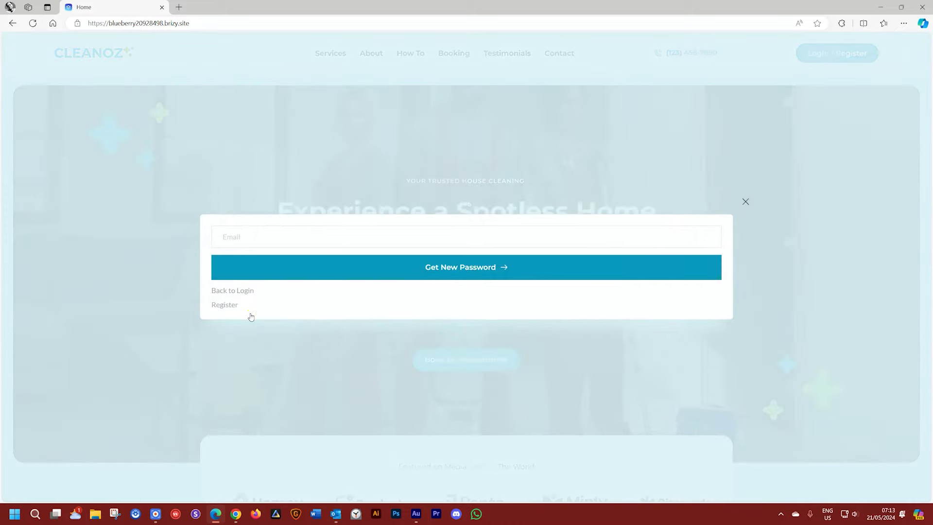
left_click(244, 242)
left_click(476, 271)
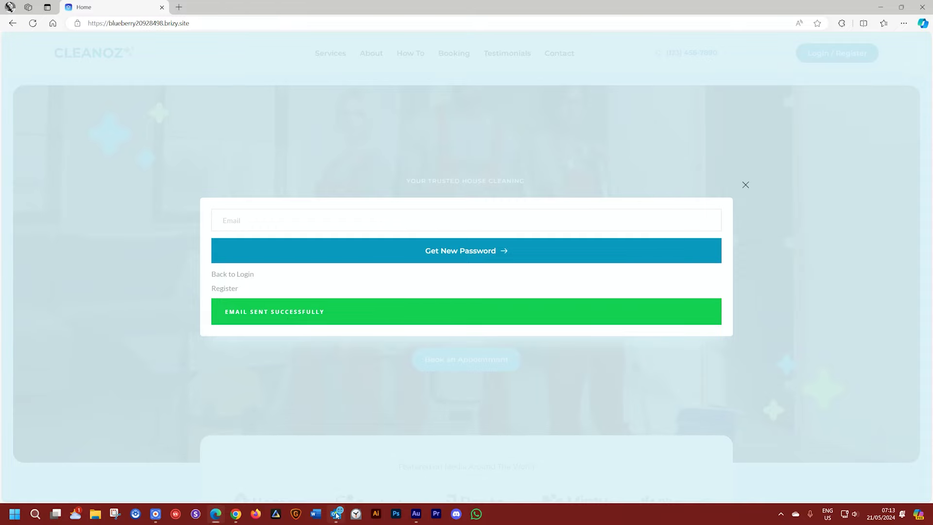
left_click(336, 513)
left_click(196, 138)
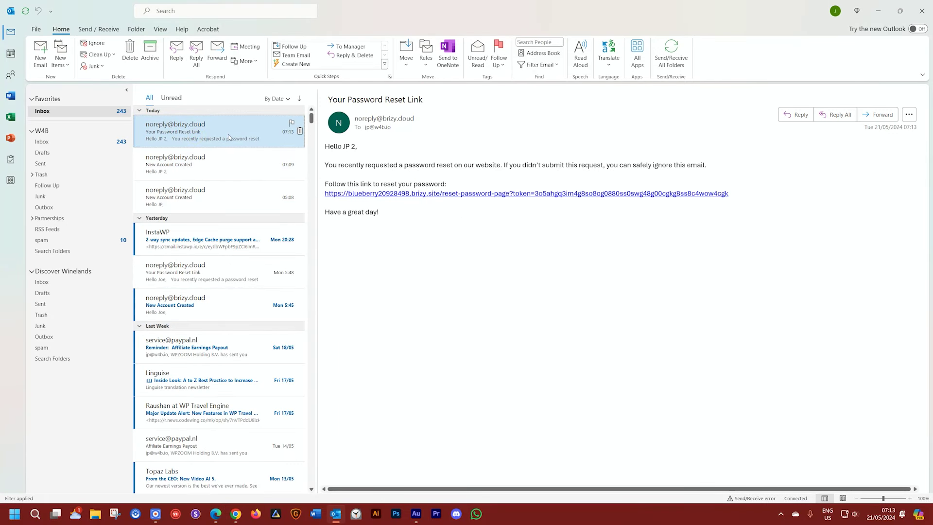
Step: Follow the emailed reset link and set and confirm a new member password
left_click(562, 194)
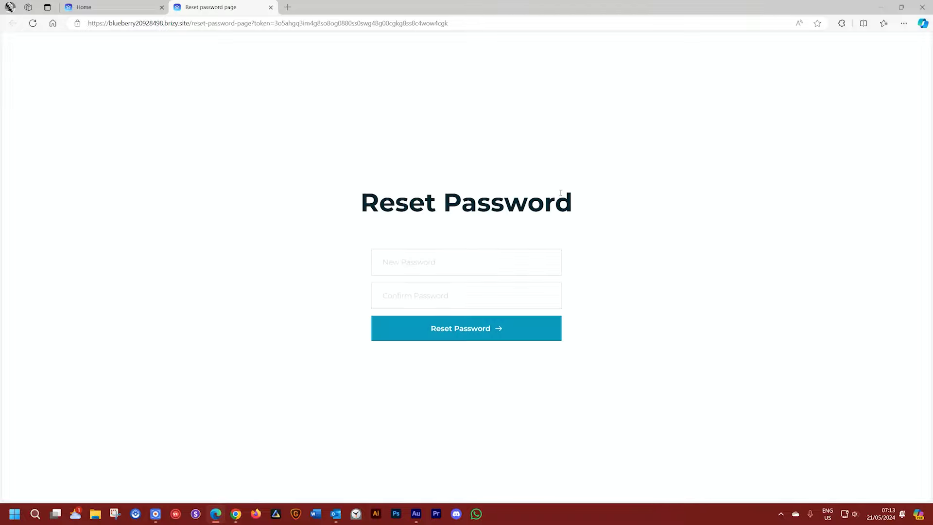
left_click(464, 268)
type("••••••••")
left_click(445, 302)
type("••••••••")
left_click(493, 333)
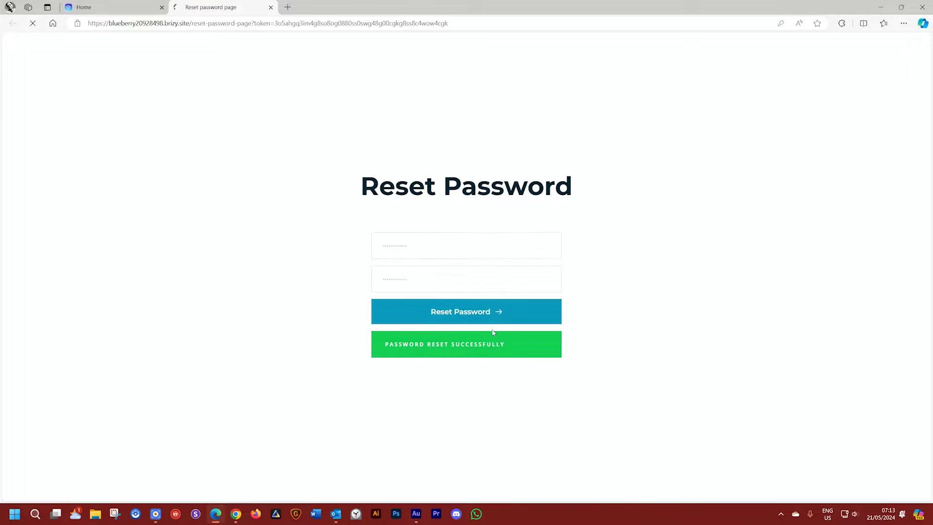
Step: Decline Edge's save-password offer with Never save and return to the Cleanoz Home tab
left_click(815, 146)
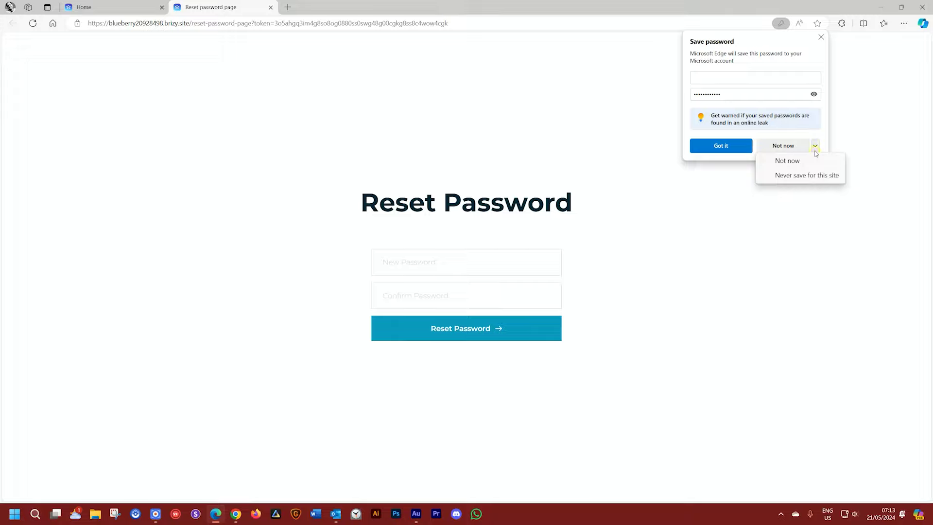
left_click(812, 176)
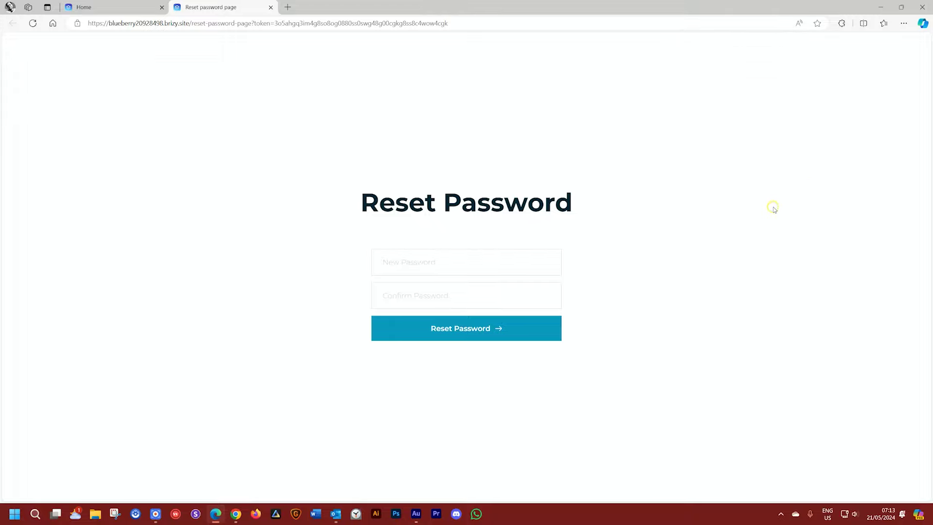
left_click(117, 10)
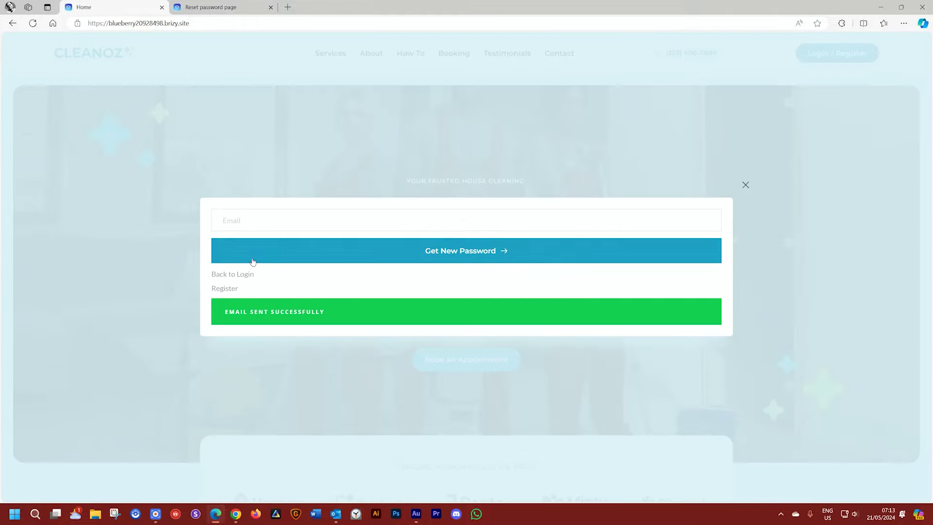
Step: Log in through the site's login form with the member's e-mail and new password
left_click(235, 275)
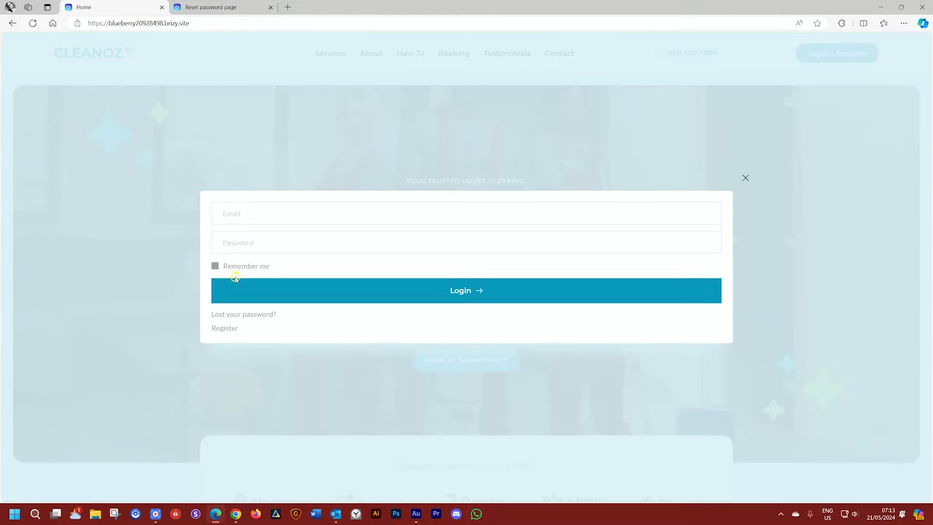
left_click(248, 215)
key("Tab")
type("password123!@")
left_click(487, 292)
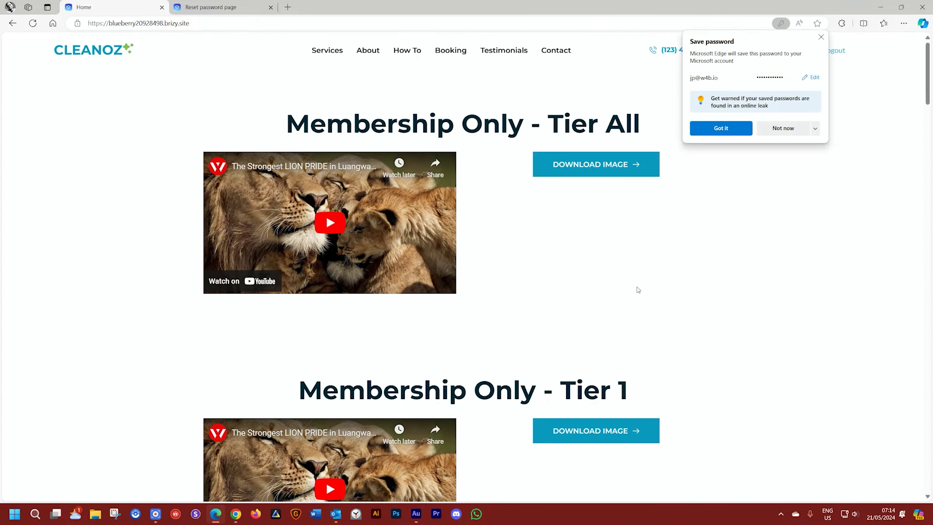
scroll(632, 369, "down", 3)
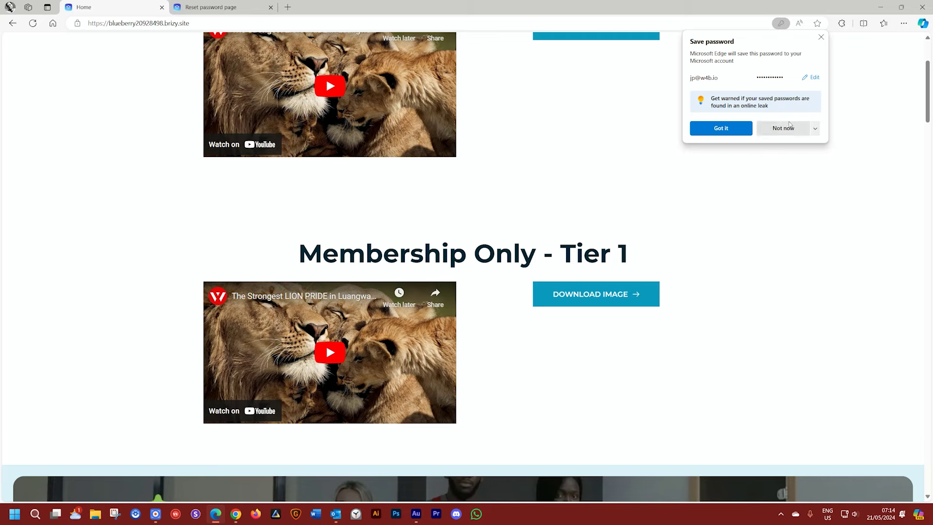
Step: Choose Never save for this site in Edge's save-password prompt
left_click(815, 129)
left_click(795, 160)
scroll(794, 160, "up", 3)
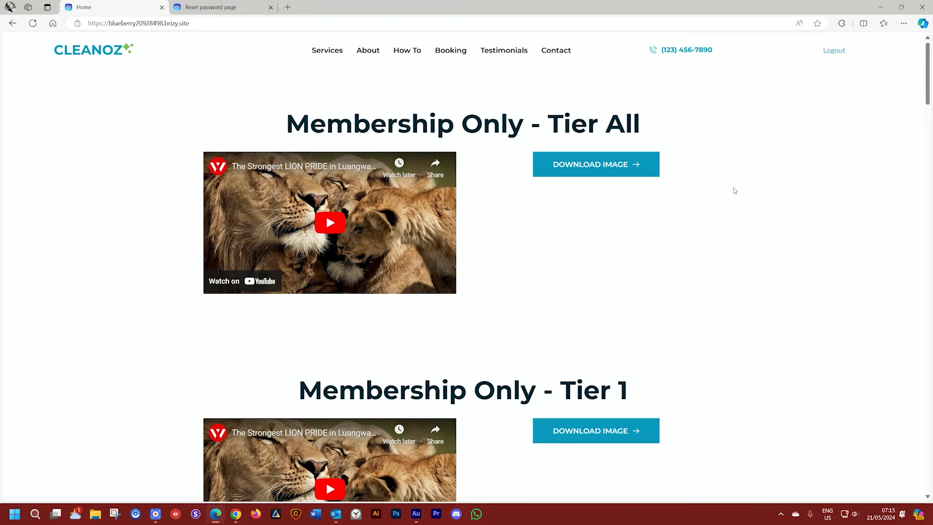
Step: In the Brizy editor, close the user profile and add an empty 'Create your own' block below the footer
left_click(237, 515)
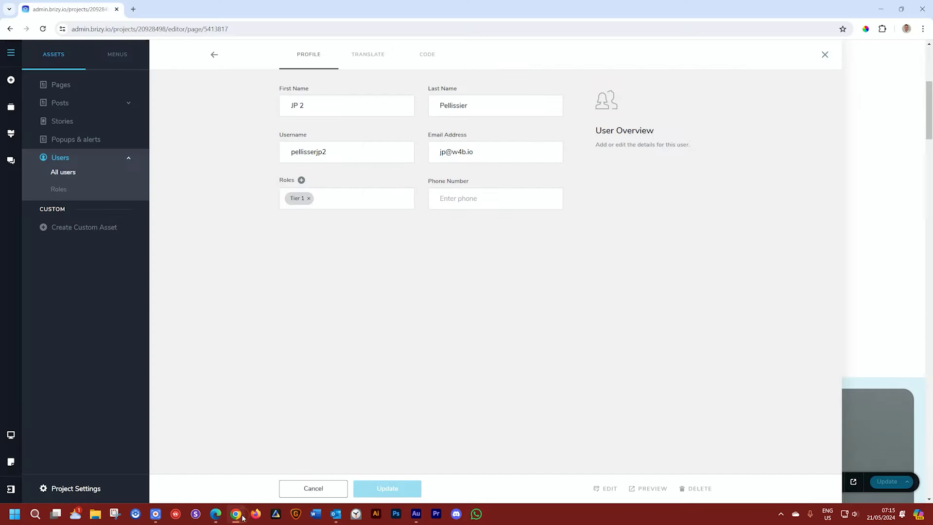
left_click(884, 240)
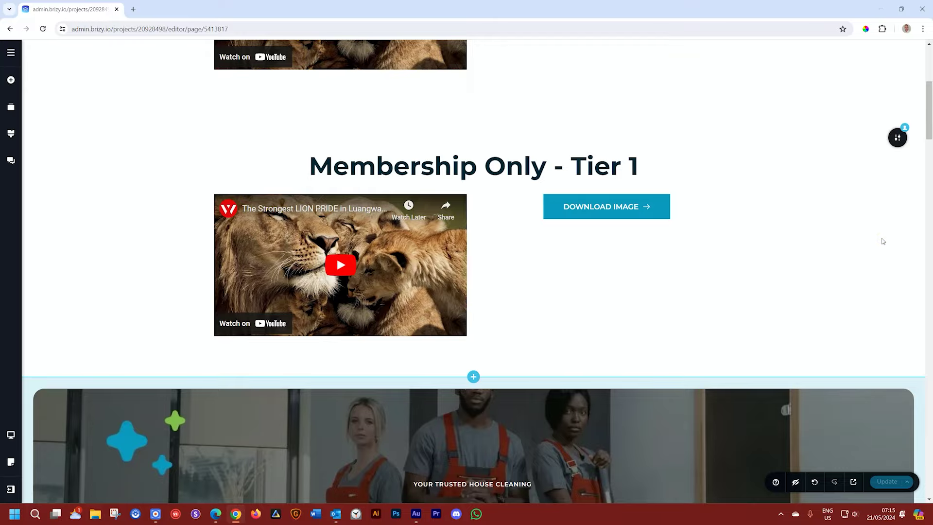
scroll(883, 241, "up", 5)
scroll(883, 241, "down", 20)
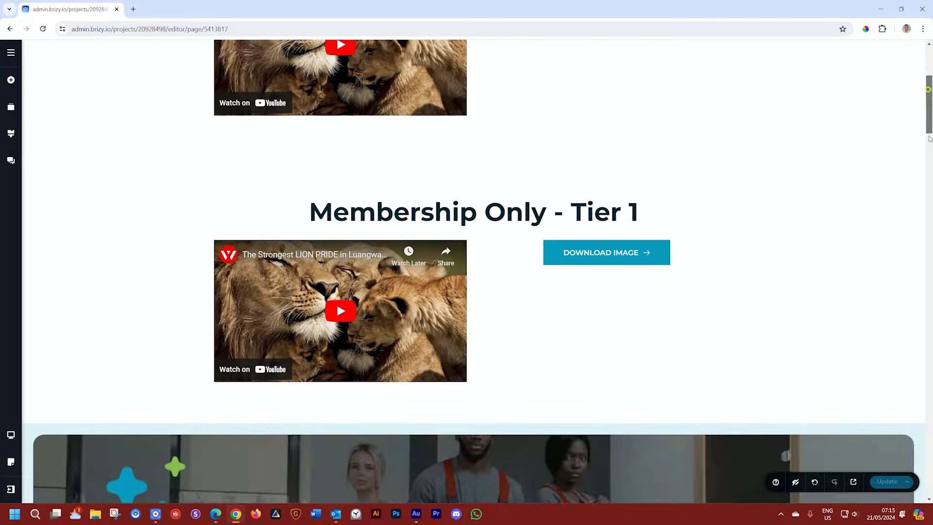
left_click(474, 456)
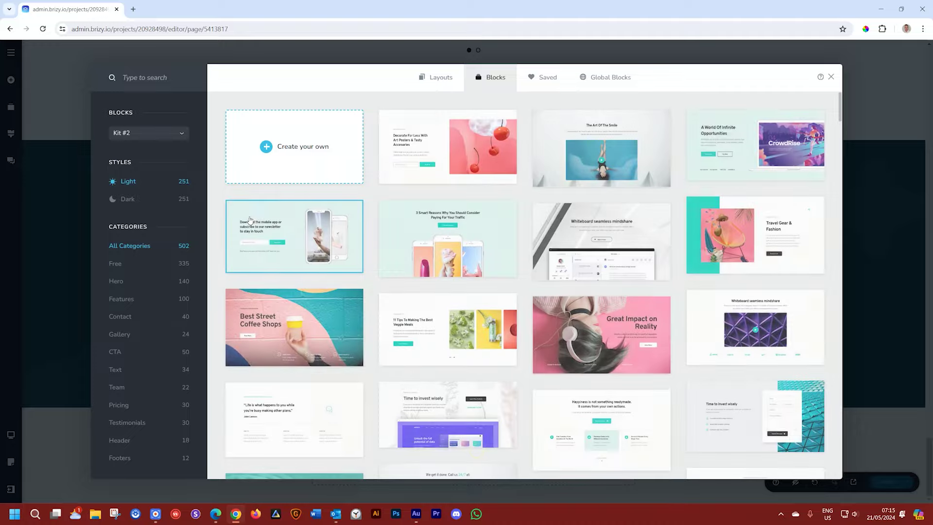
left_click(281, 152)
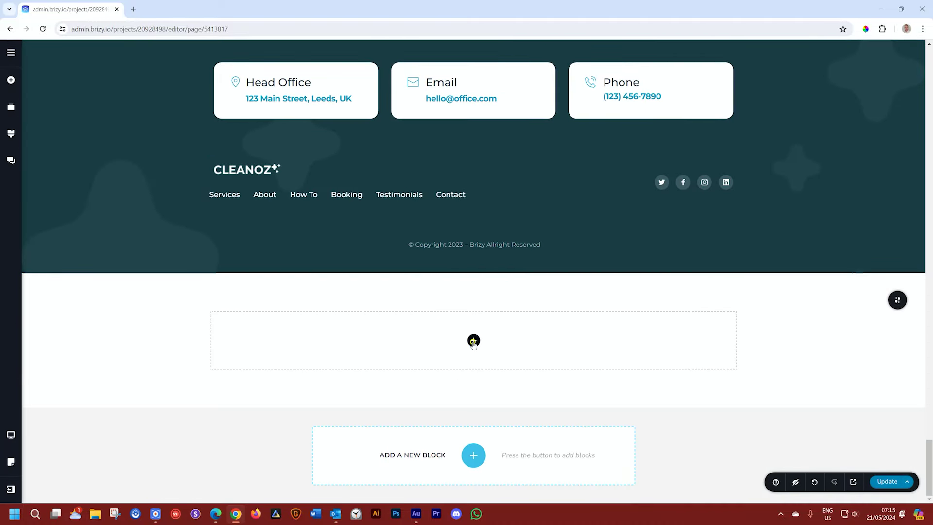
left_click(473, 340)
Step: Drag a Login element into the empty bottom block
scroll(85, 292, "down", 5)
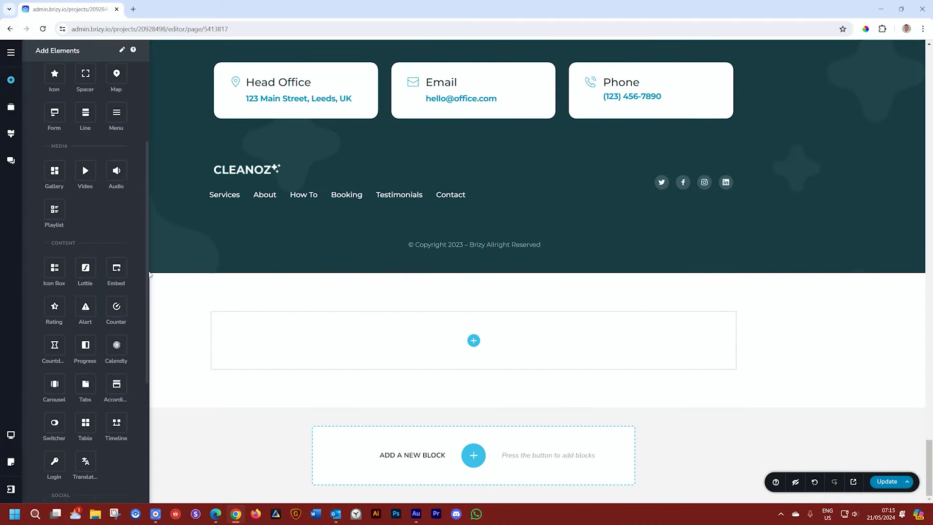
left_click_drag(54, 369, 481, 349)
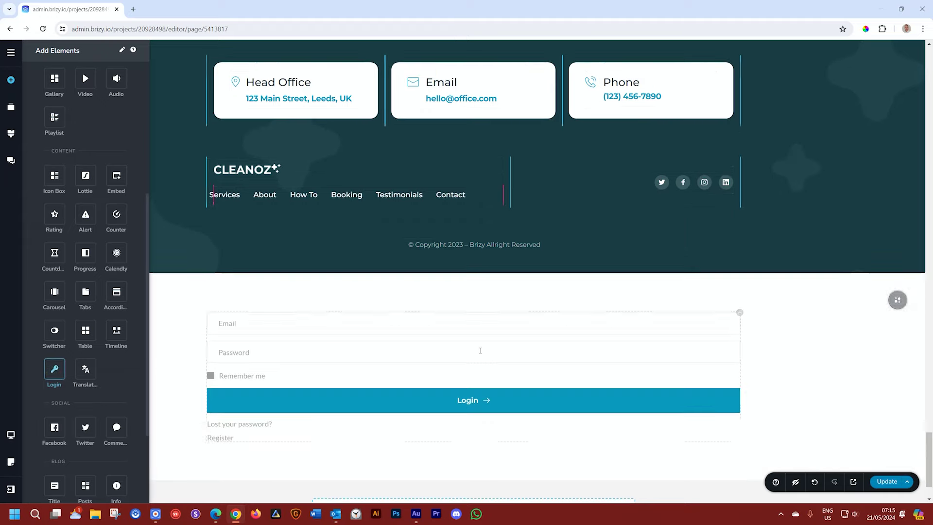
left_click(774, 343)
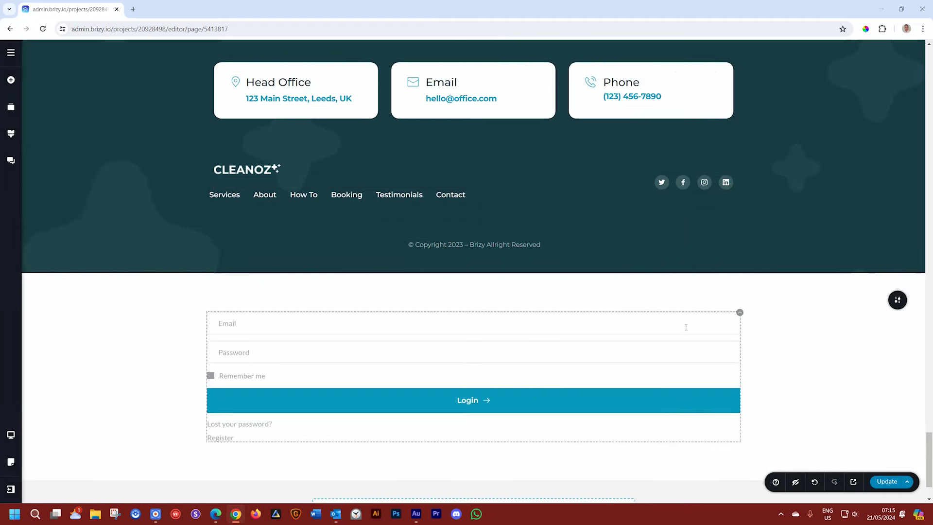
mouse_move(738, 312)
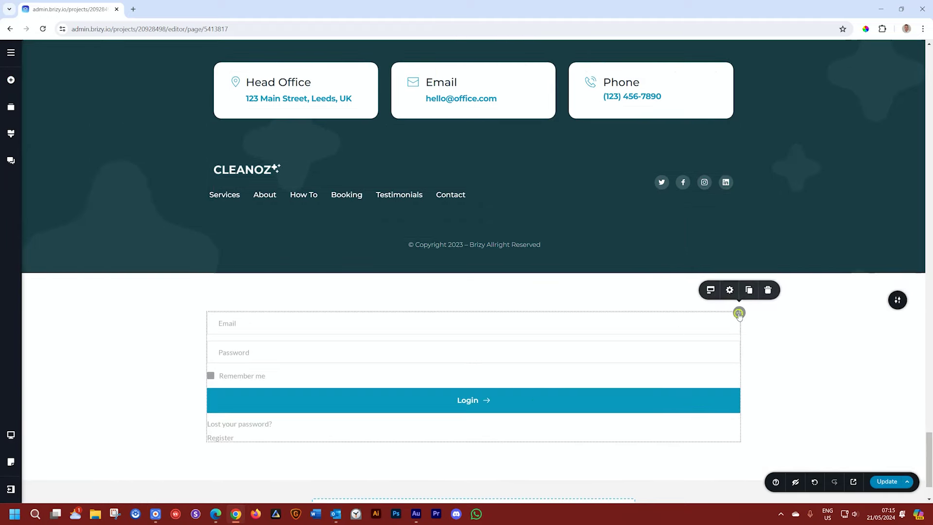
left_click(709, 291)
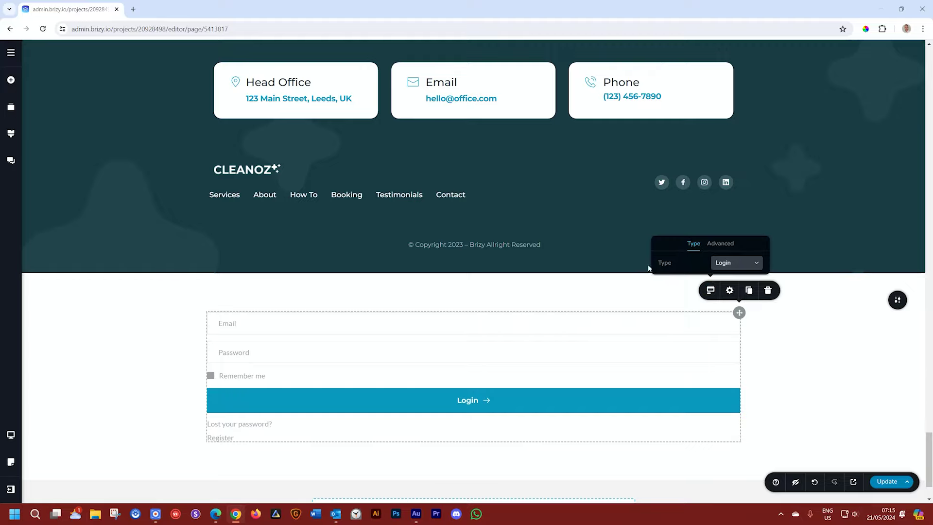
Step: In the Login's Advanced options, toggle Remember me, Lost your password and Register off and back on
left_click(721, 244)
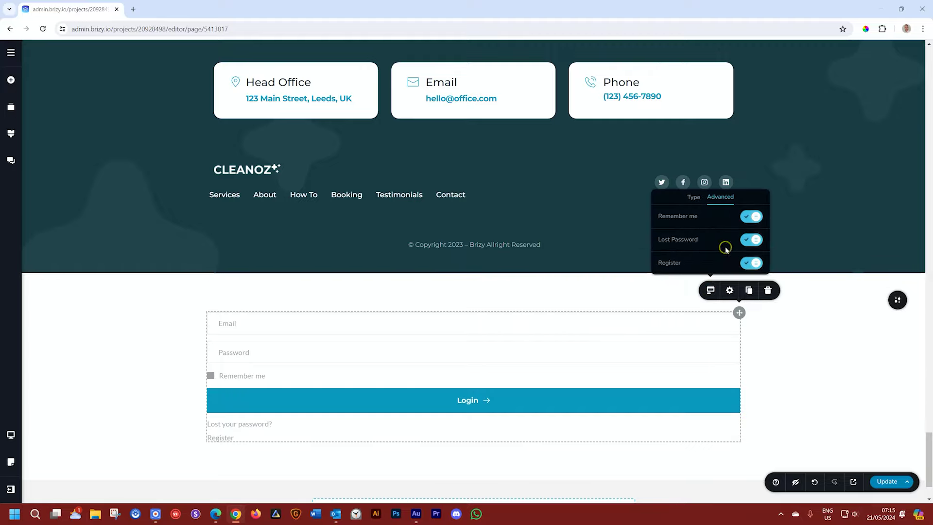
left_click(750, 220)
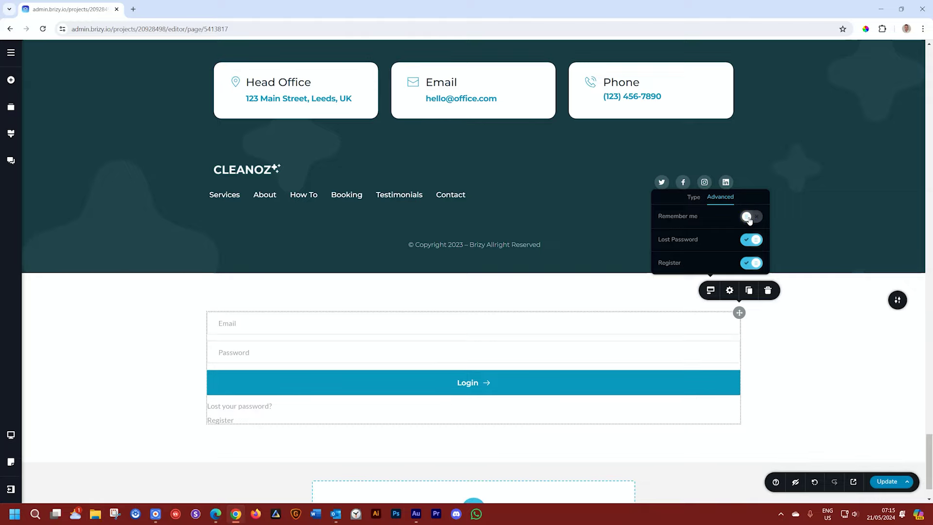
left_click(749, 219)
left_click(748, 243)
left_click(750, 259)
left_click(749, 258)
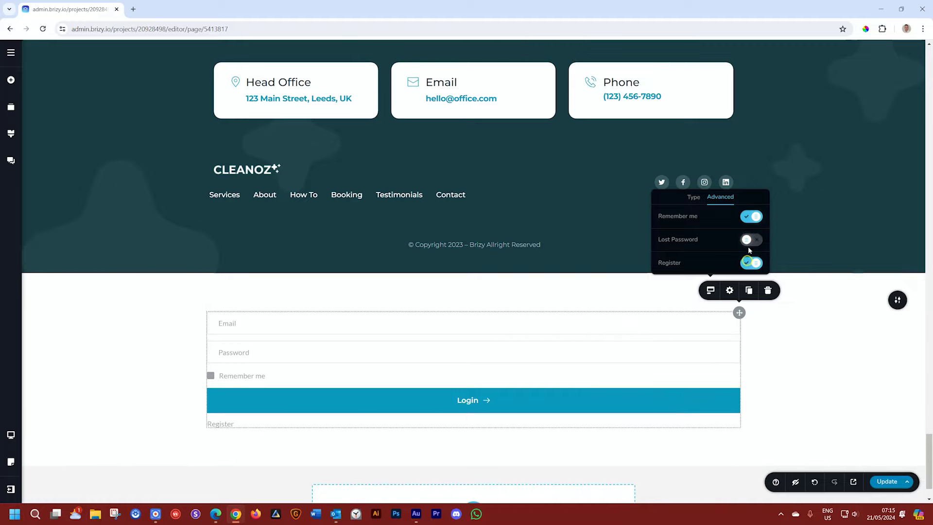
left_click(749, 241)
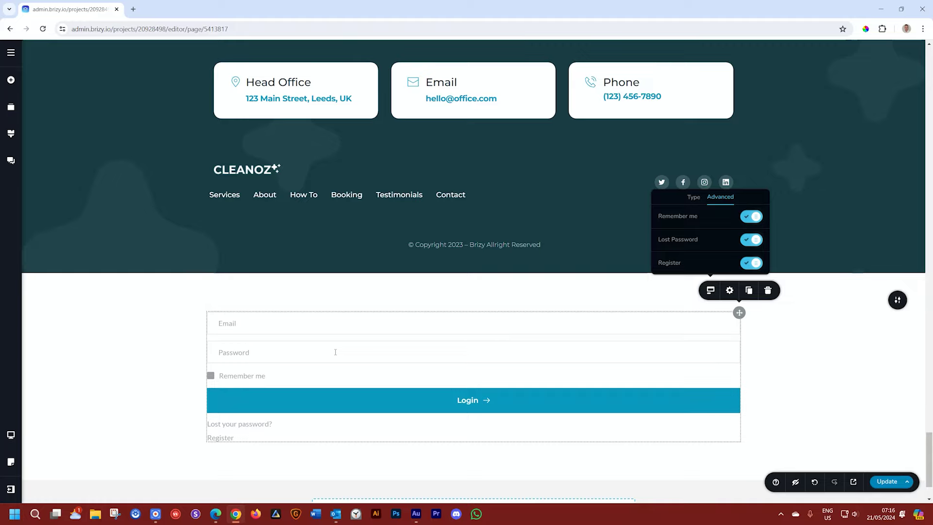
Step: Switch the Login element's Type to Authorized and toggle its Full name off and on
left_click(694, 197)
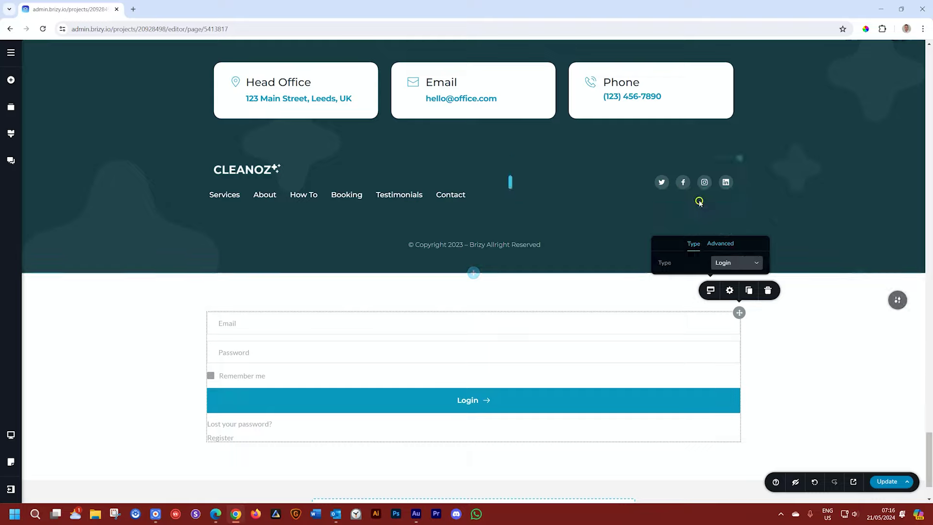
left_click(751, 263)
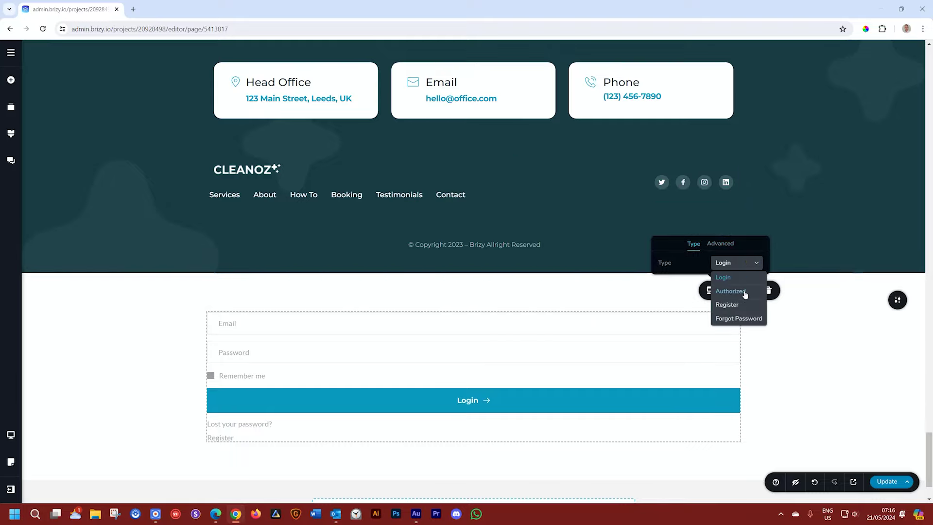
left_click(743, 292)
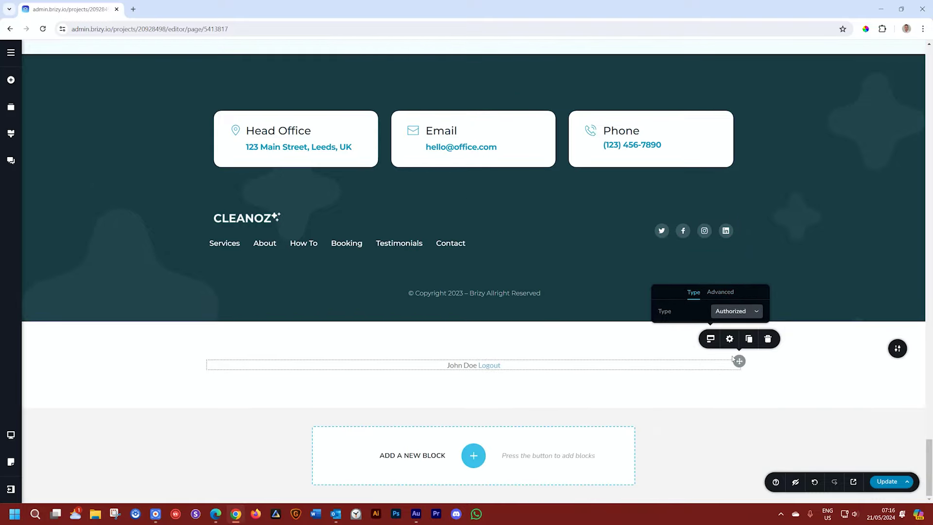
left_click(720, 292)
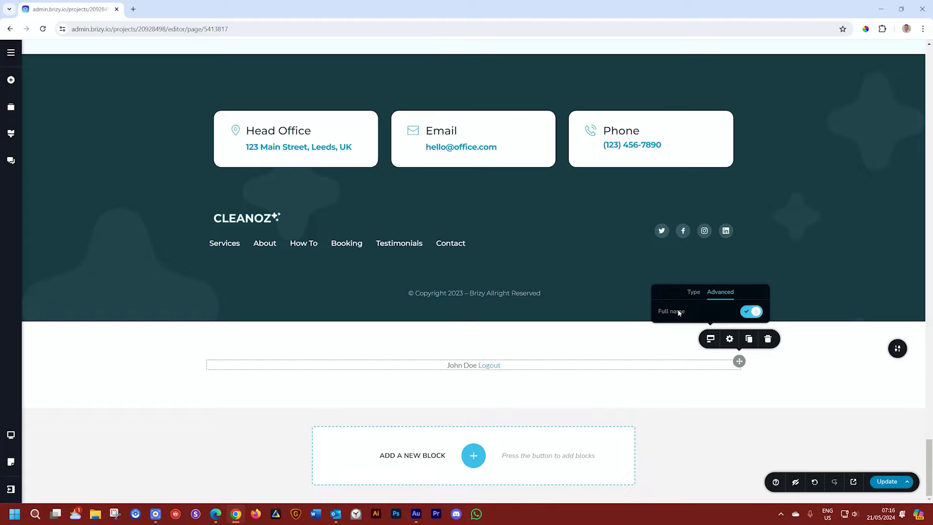
left_click(752, 312)
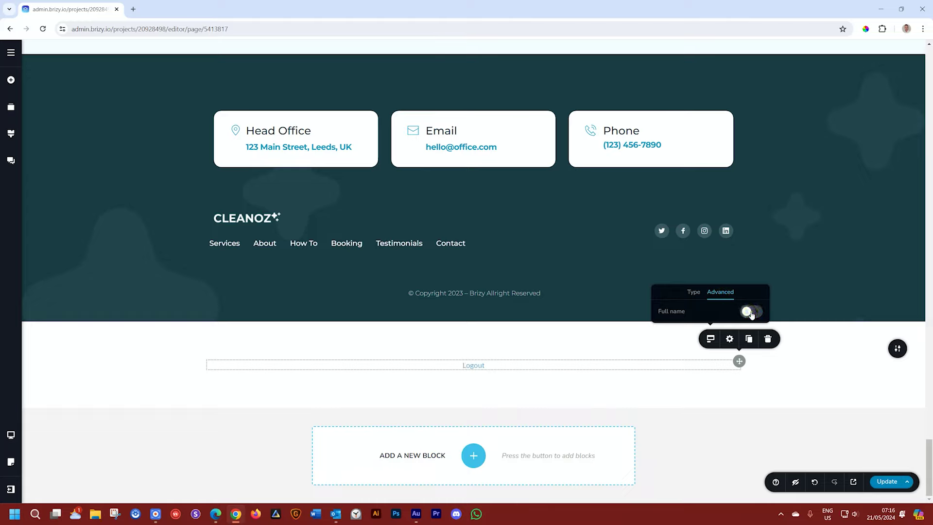
left_click(752, 312)
Step: Change the Login element's Type to Register
left_click(694, 292)
left_click(731, 313)
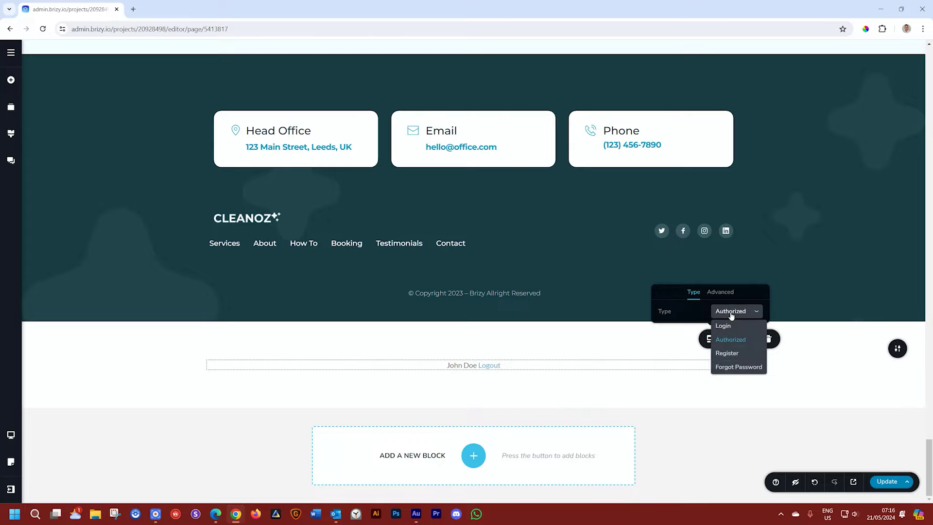
left_click(727, 352)
Step: Set the Register form's Default Roles to Tier 1
scroll(601, 211, "down", 4)
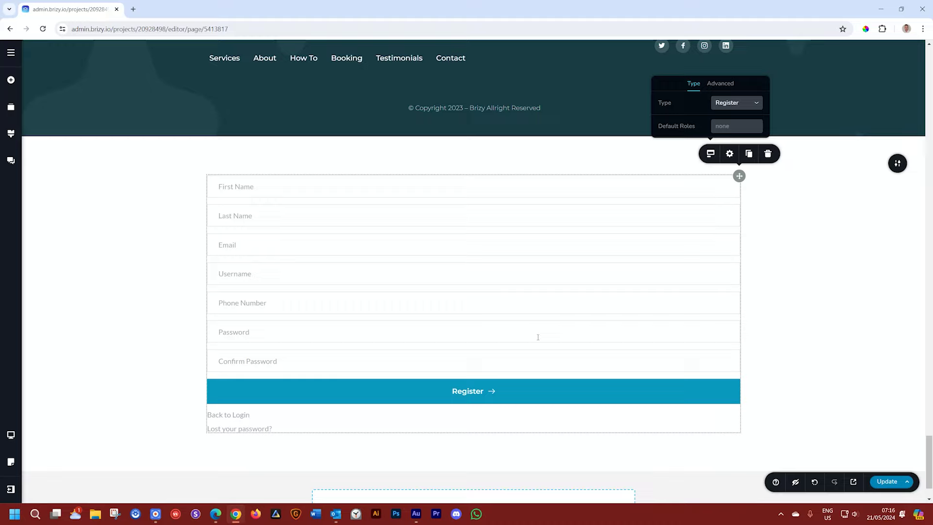
left_click(726, 128)
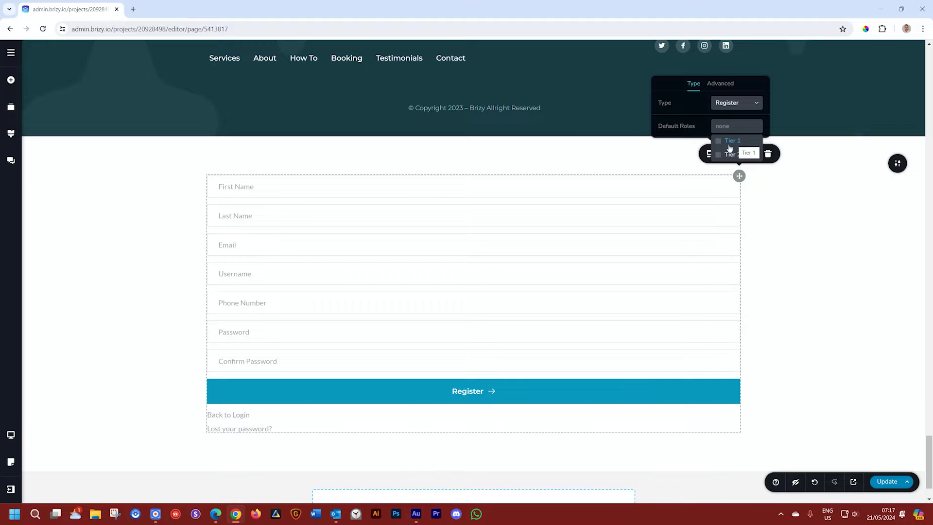
left_click(730, 142)
Step: Turn off the Phone Number and Username fields in the form's Advanced settings
left_click(730, 86)
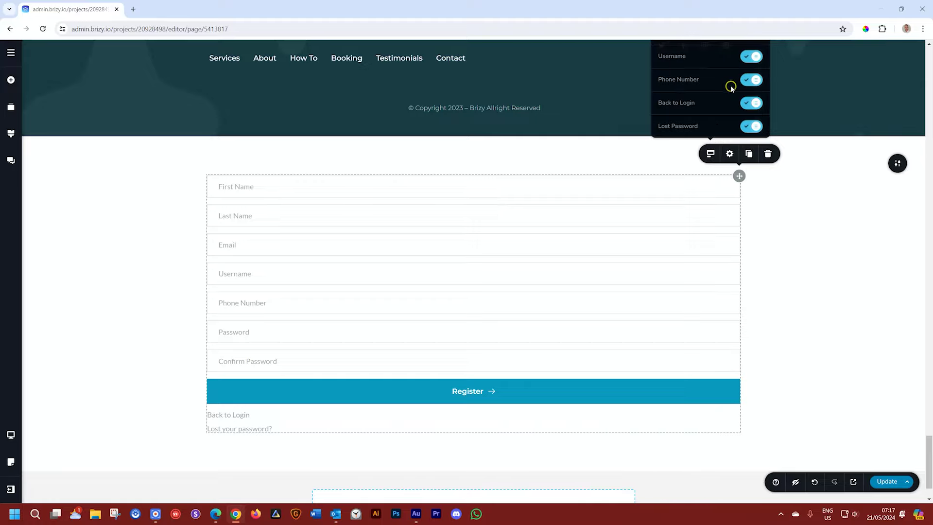
scroll(821, 157, "up", 2)
scroll(821, 157, "down", 1)
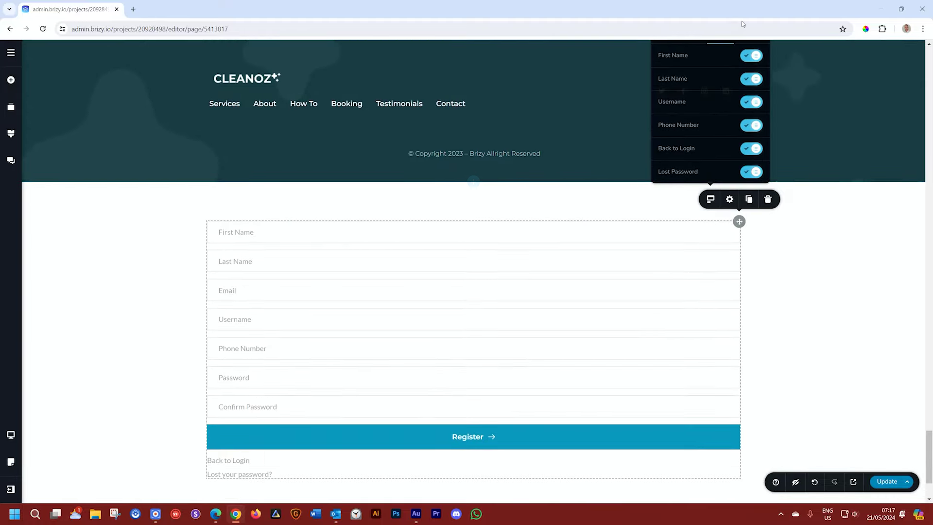
left_click(753, 127)
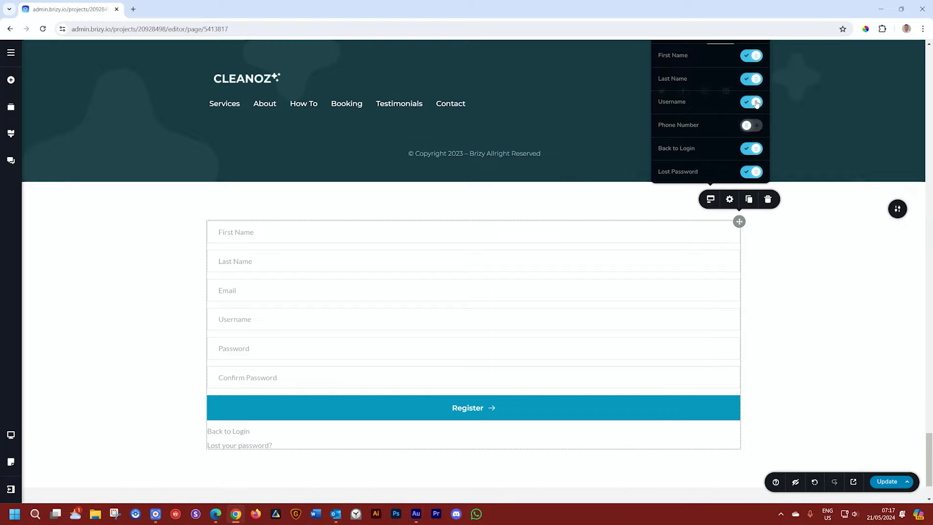
left_click(757, 103)
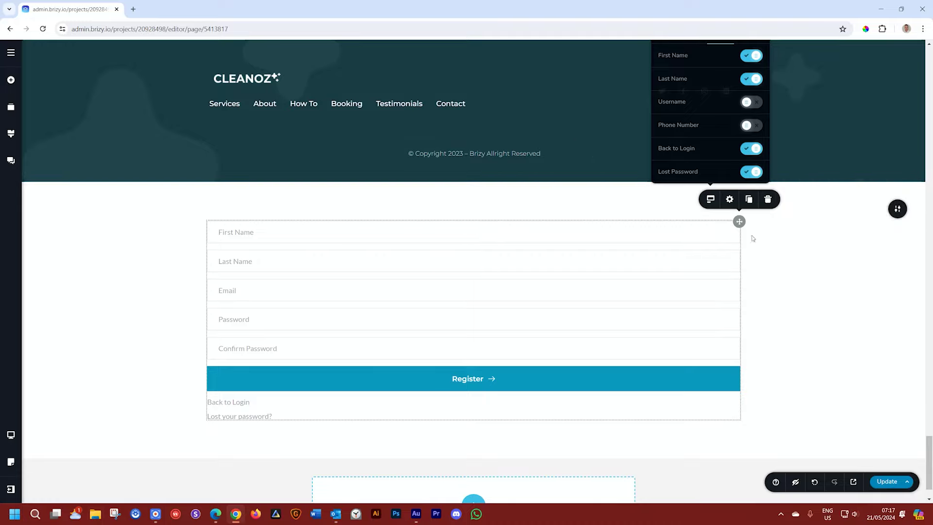
scroll(761, 256, "up", 1)
left_click(710, 244)
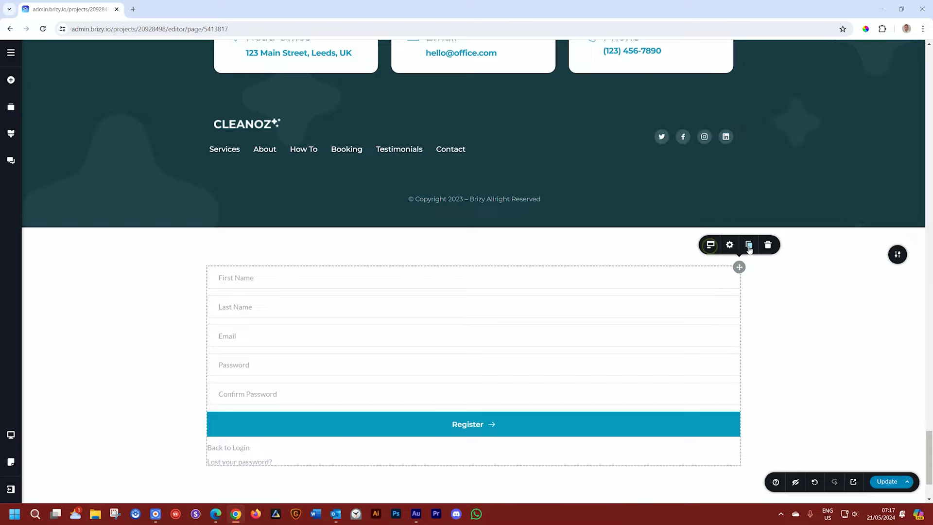
left_click(710, 244)
Step: Set the Login element's Type to Forgot Password and select its section
left_click(751, 194)
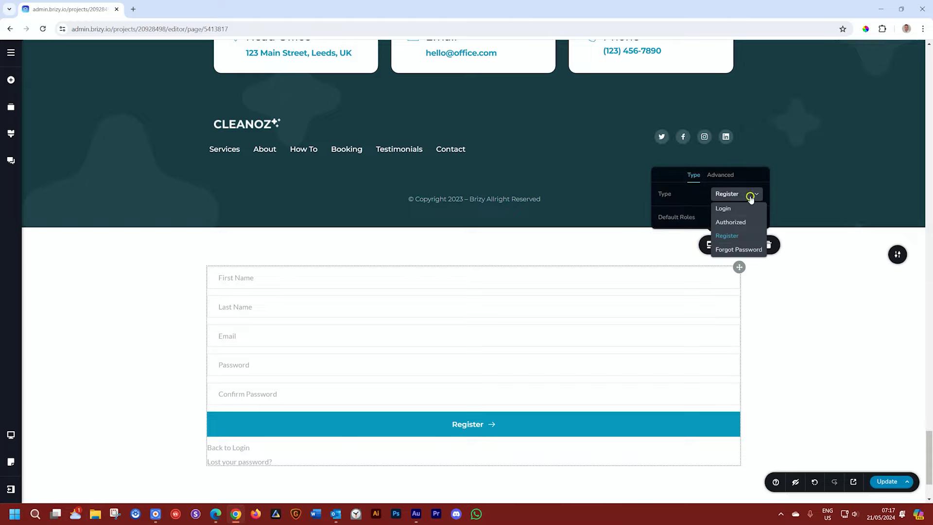
left_click(748, 250)
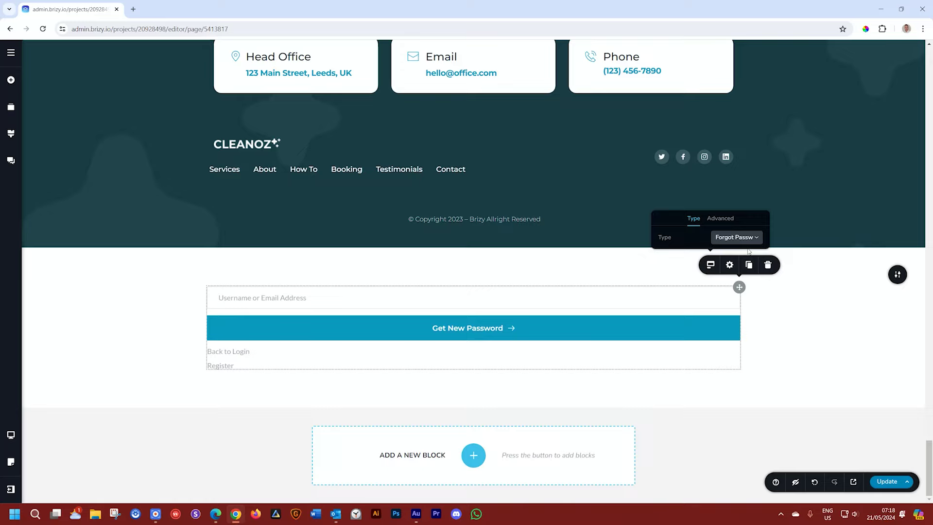
left_click(897, 274)
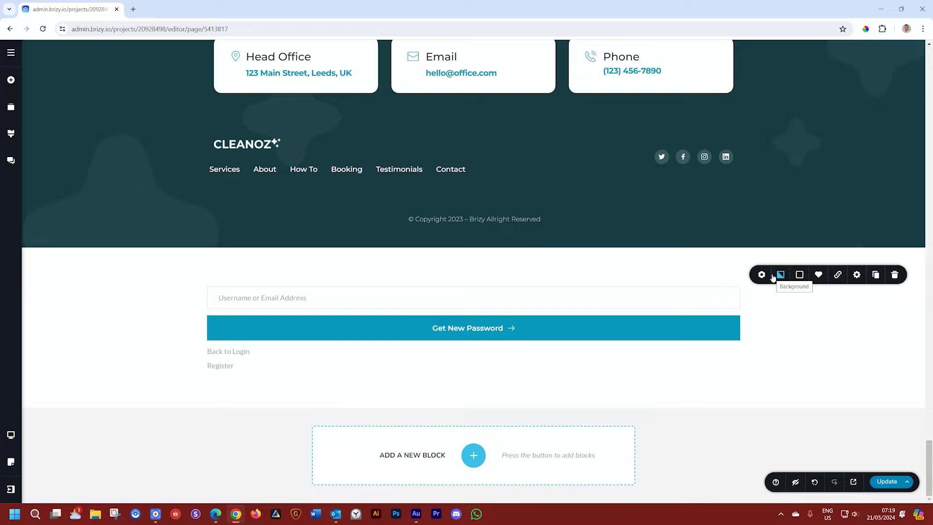
Step: Glance at the published Cleanoz site in Edge, then return to the Brizy editor
left_click(222, 513)
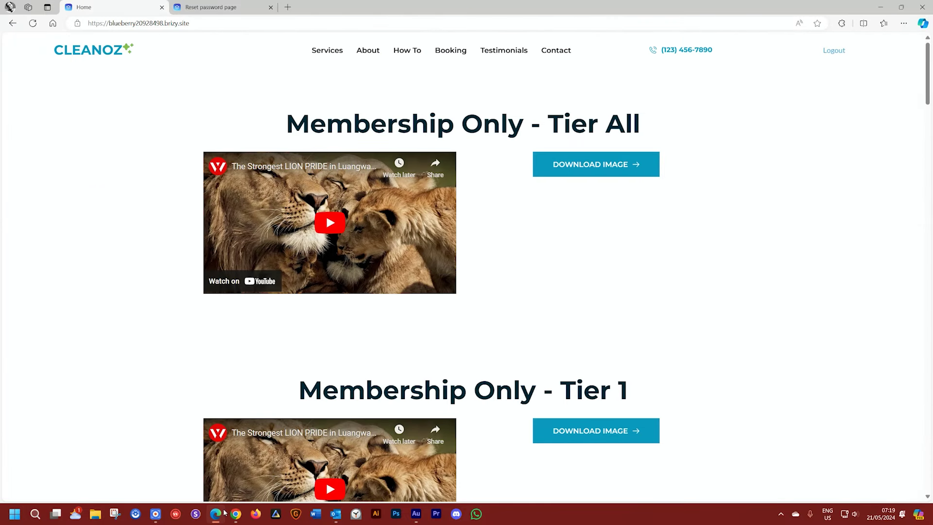
left_click(288, 7)
key("alt+Tab")
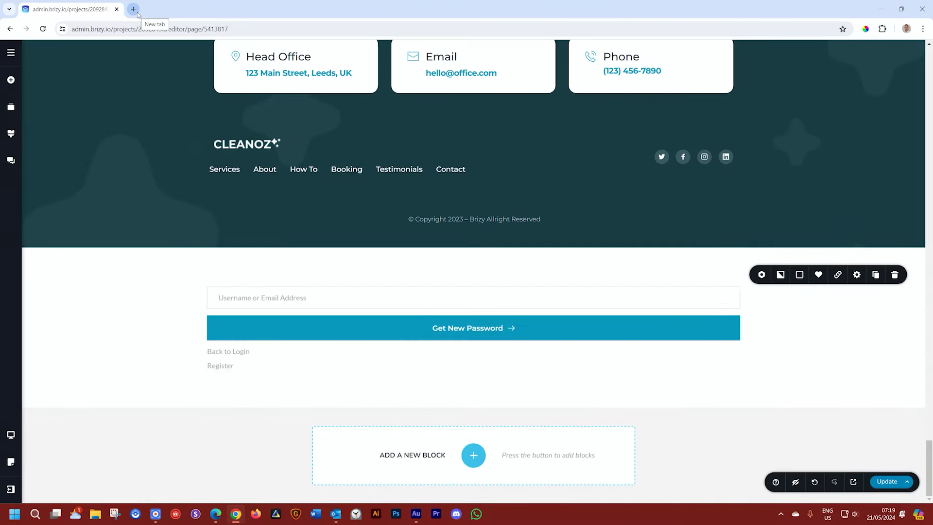
Step: Open brizy.io in a new tab at 150% zoom and go to Resources > Suggest Ideas
left_click(133, 10)
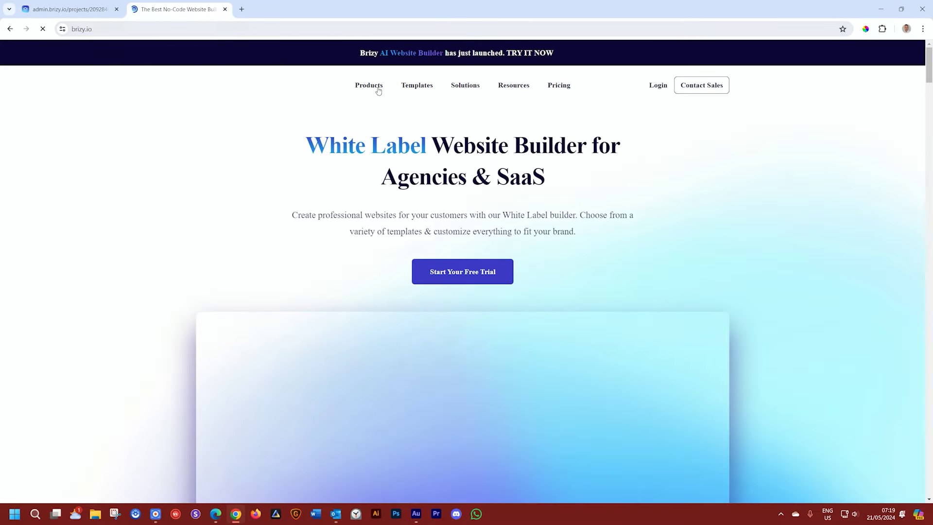
mouse_move(369, 87)
mouse_move(418, 124)
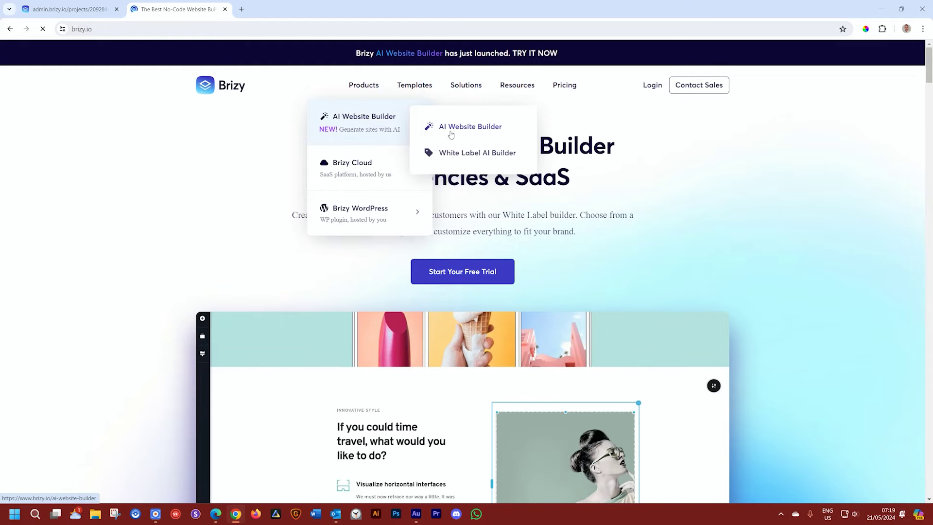
key("ctrl+plus")
key("ctrl+plus")
key("ctrl+plus")
mouse_move(548, 115)
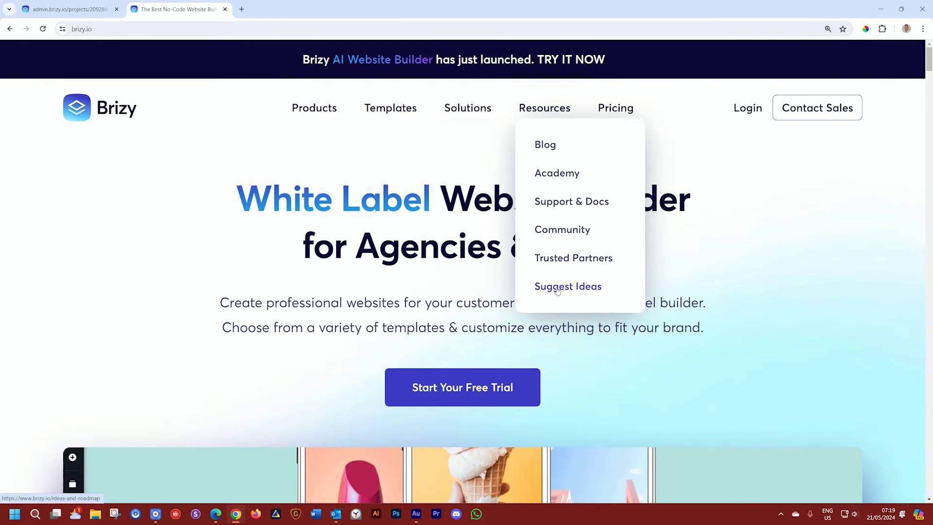
left_click(559, 290)
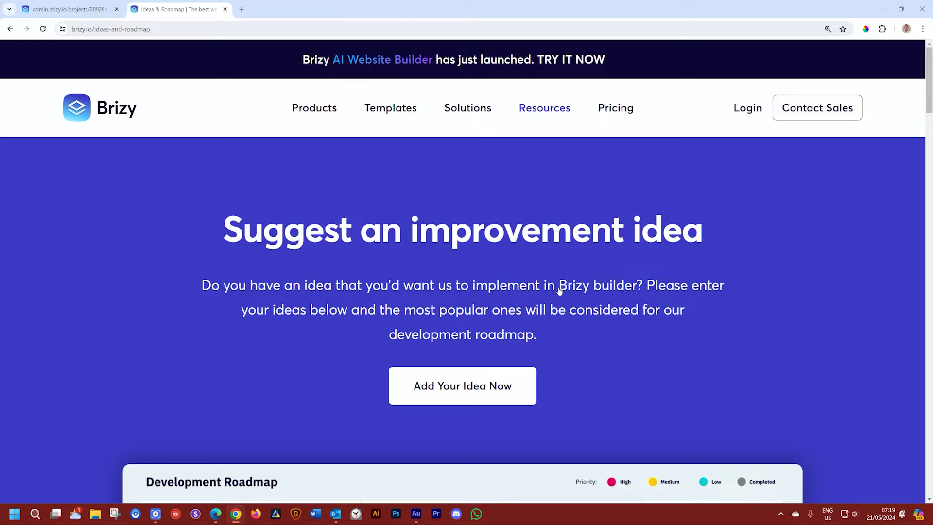
Step: Scroll through the Development Roadmap and Idea Board, then return to the Cleanoz editor tab
scroll(559, 290, "down", 6)
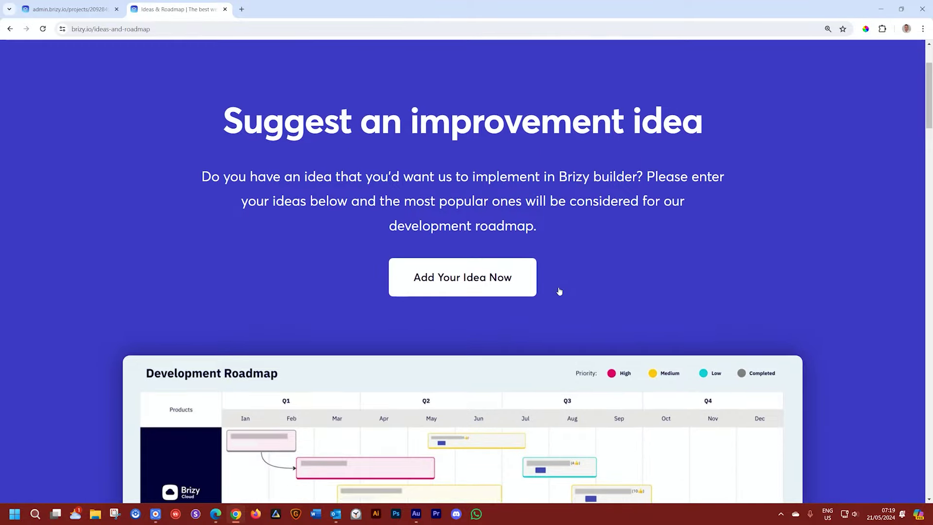
scroll(559, 289, "down", 1)
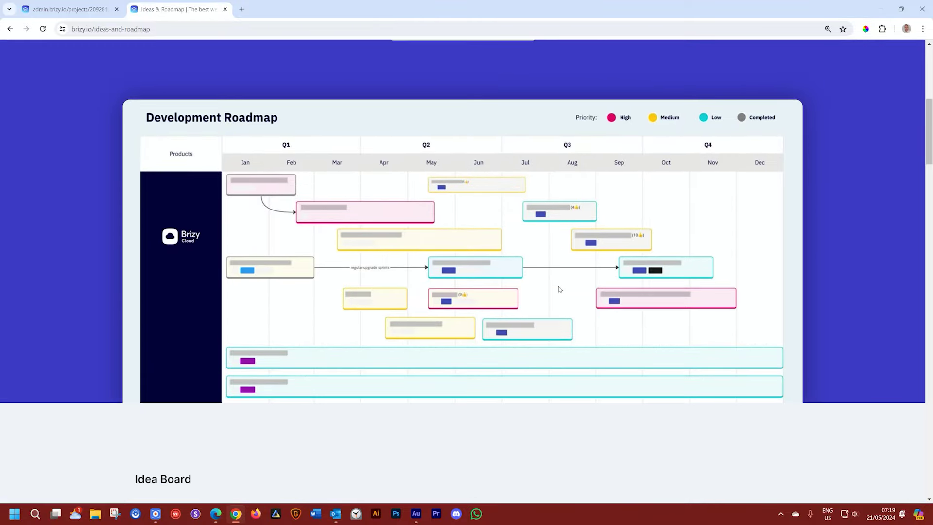
scroll(558, 289, "down", 5)
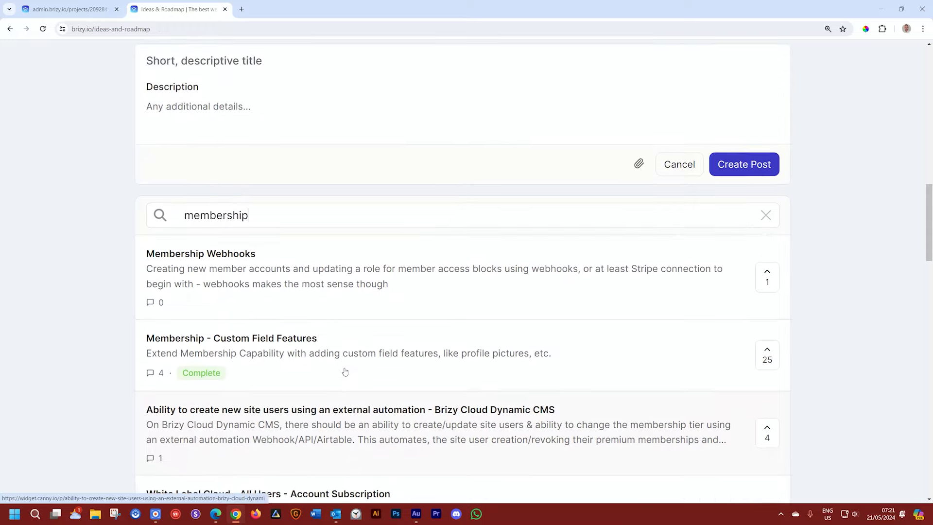
scroll(343, 370, "up", 6)
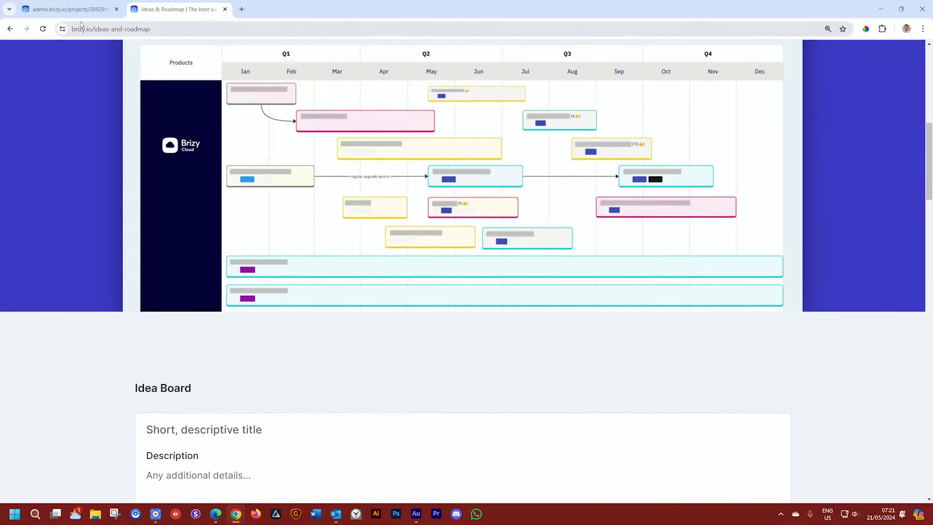
left_click(76, 15)
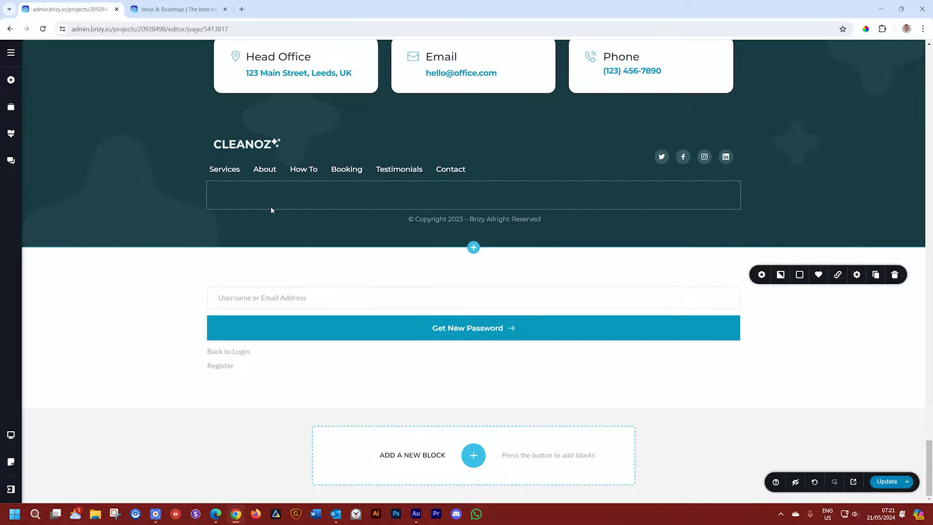
Step: Scroll up the Cleanoz page to the Membership Only - Tier All section at the top
scroll(273, 205, "up", 12)
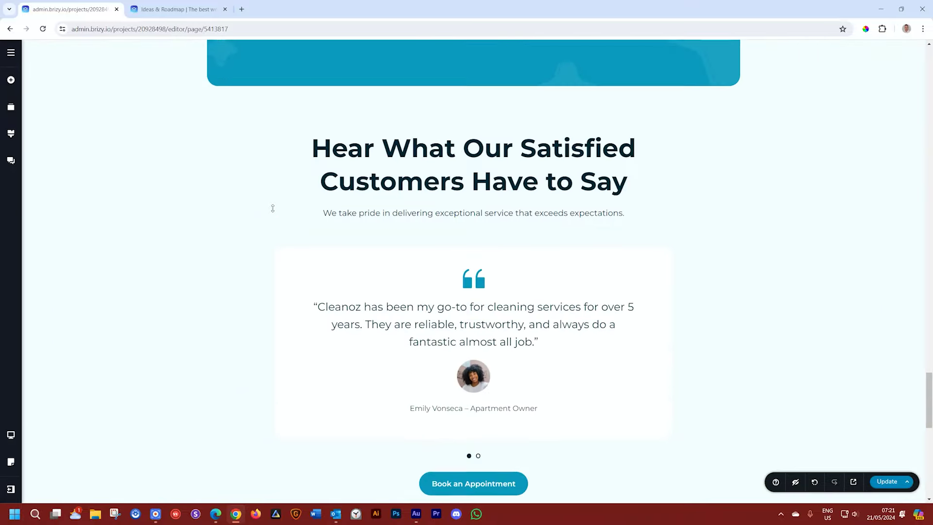
scroll(273, 210, "up", 15)
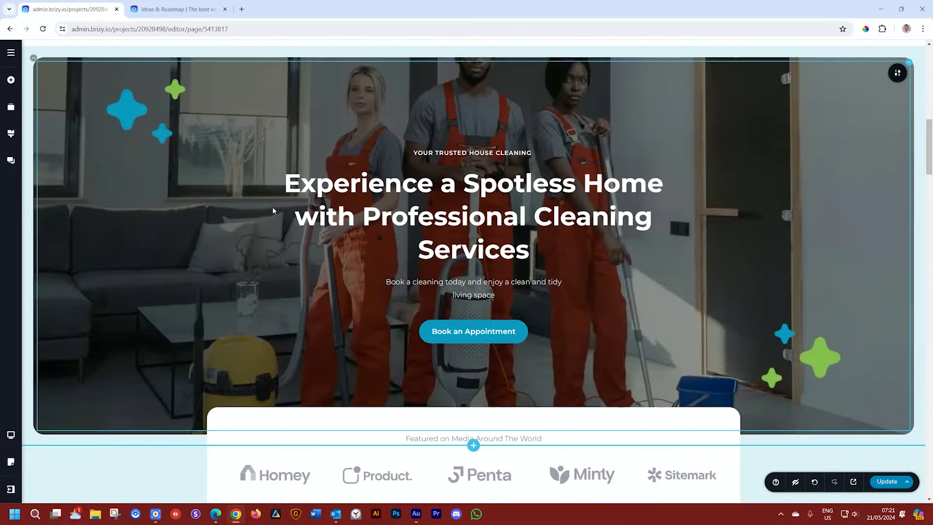
scroll(273, 210, "up", 5)
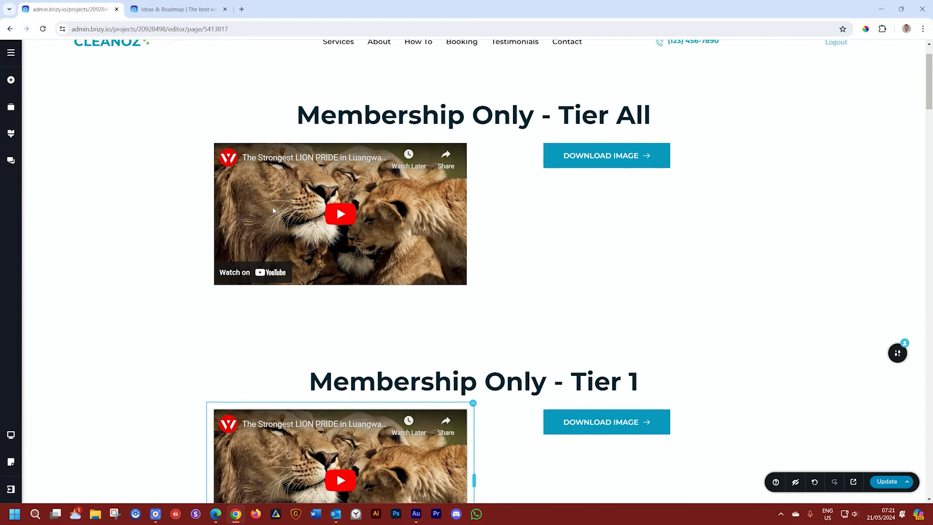